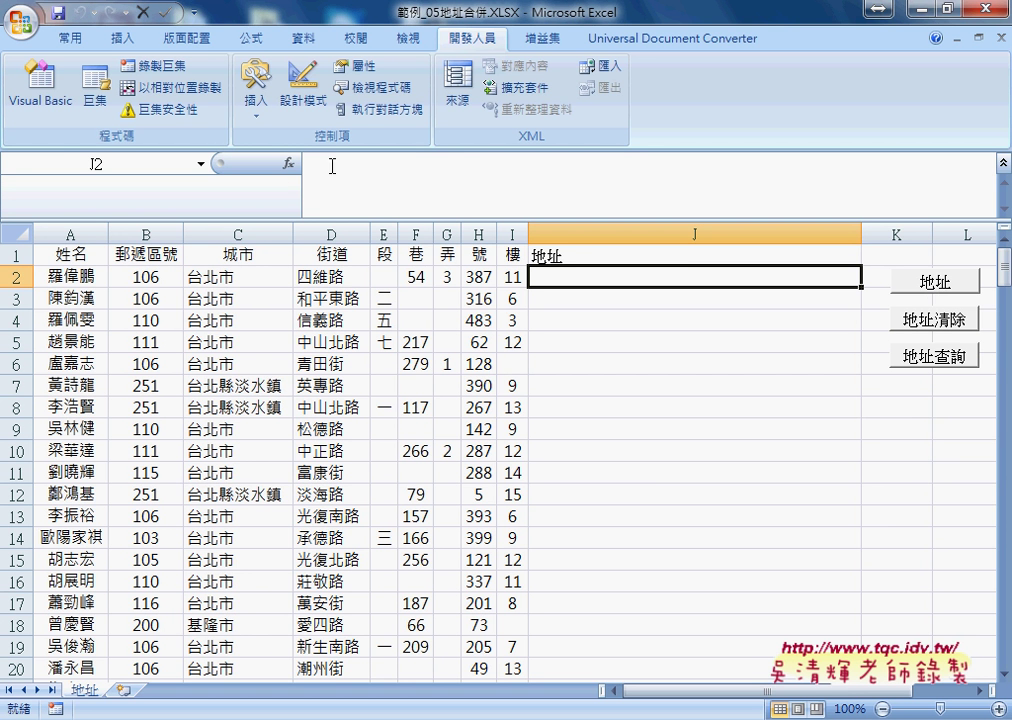
For J2, pick the user-defined function 地址函數範圍 from the Insert Function dialog.
click(289, 164)
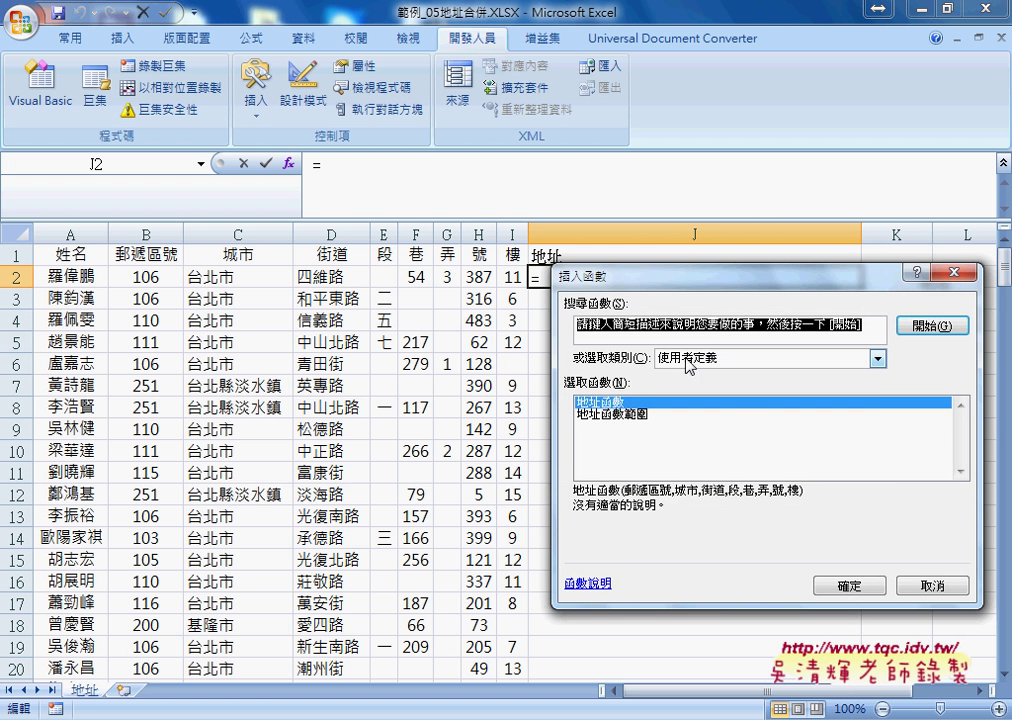
click(709, 361)
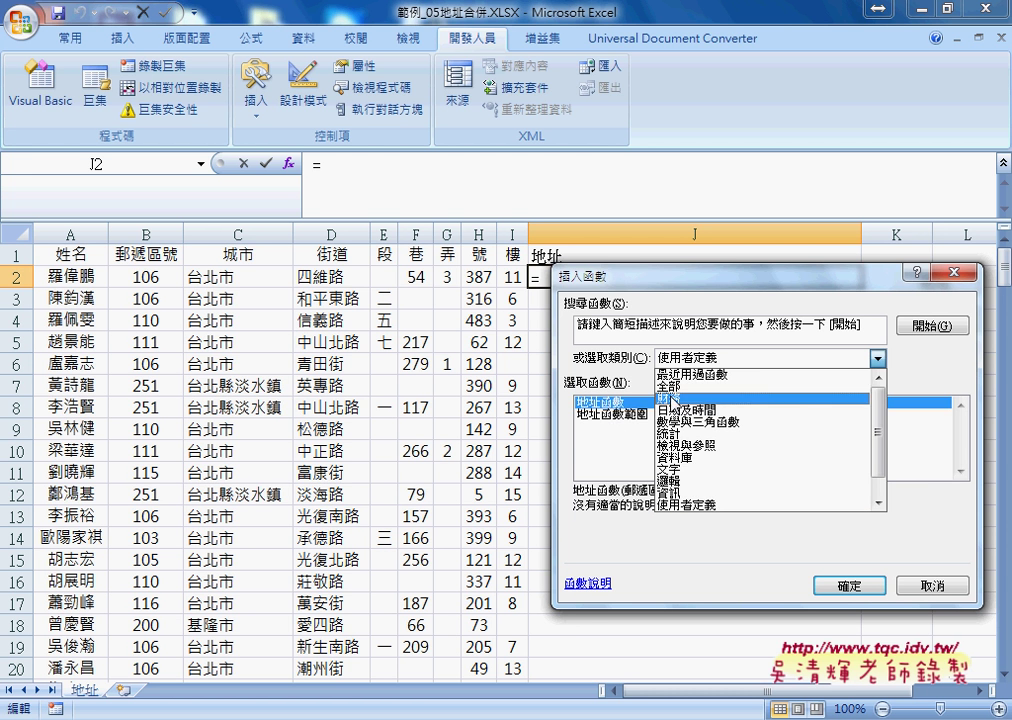
click(611, 416)
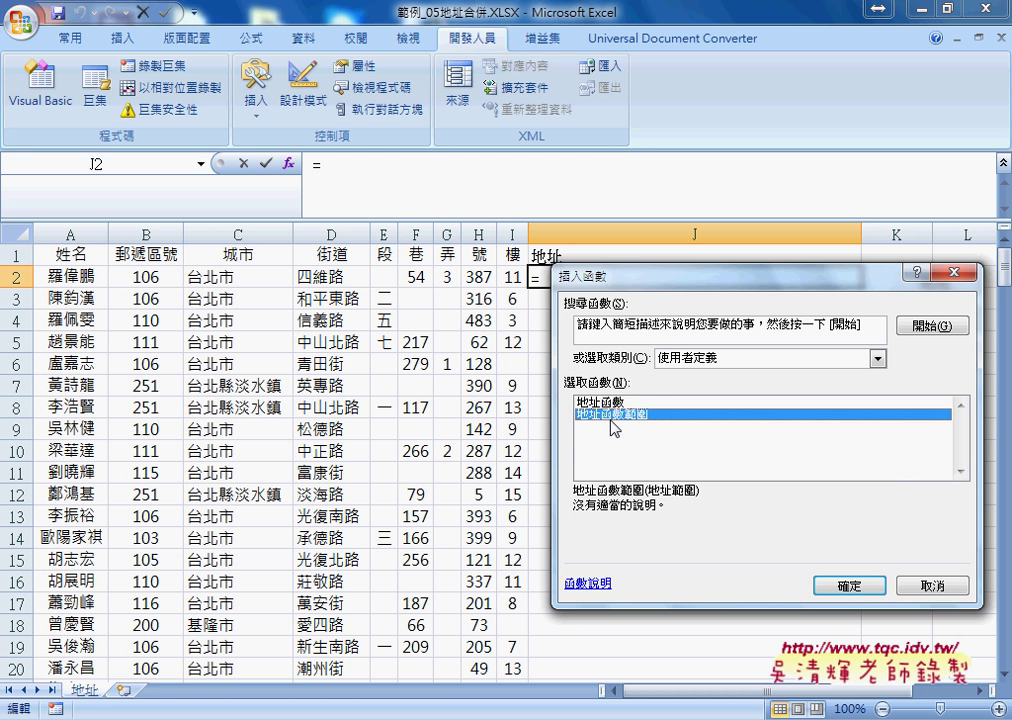
Fill column J with =地址函數範圍(B2:I2) down all rows, then open the Visual Basic editor.
click(845, 585)
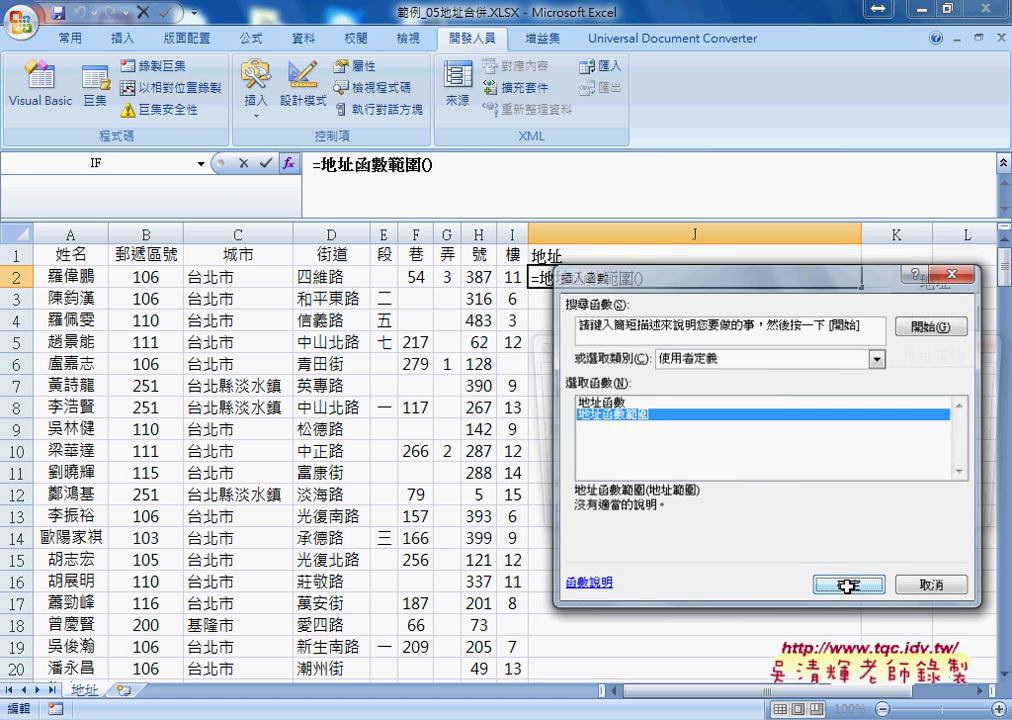
drag(138, 276, 509, 283)
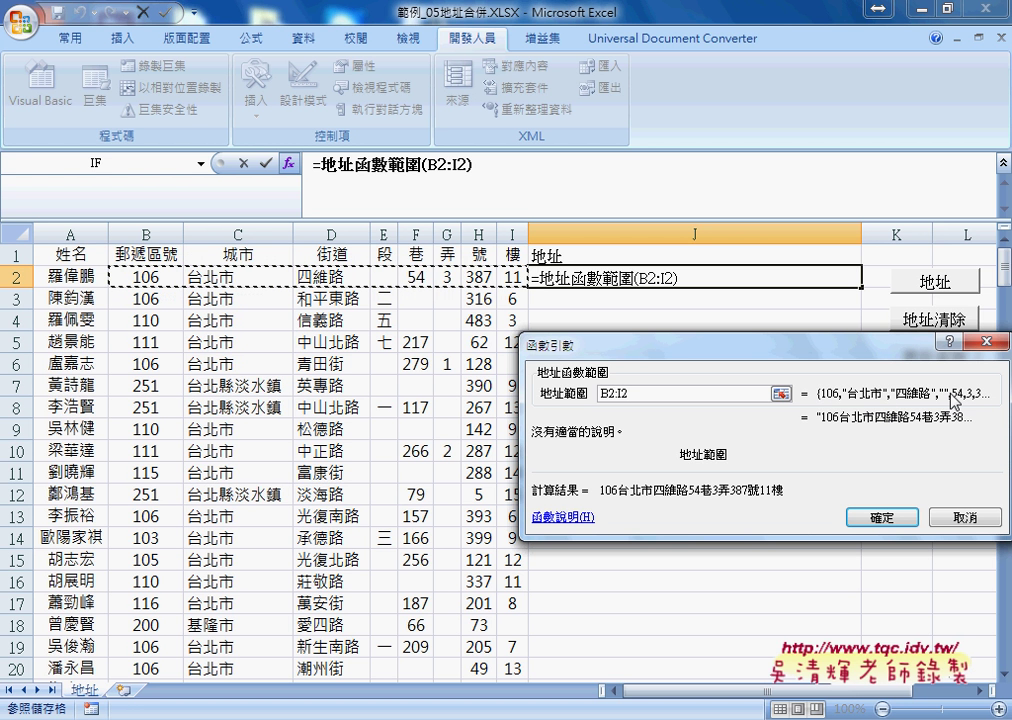
click(888, 517)
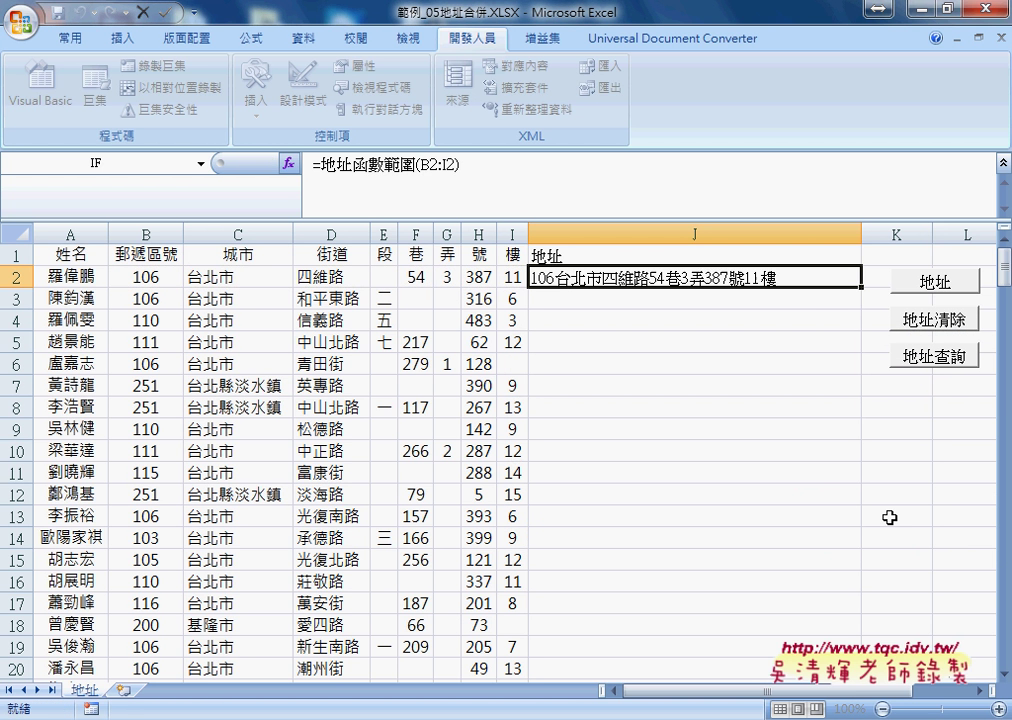
double_click(860, 287)
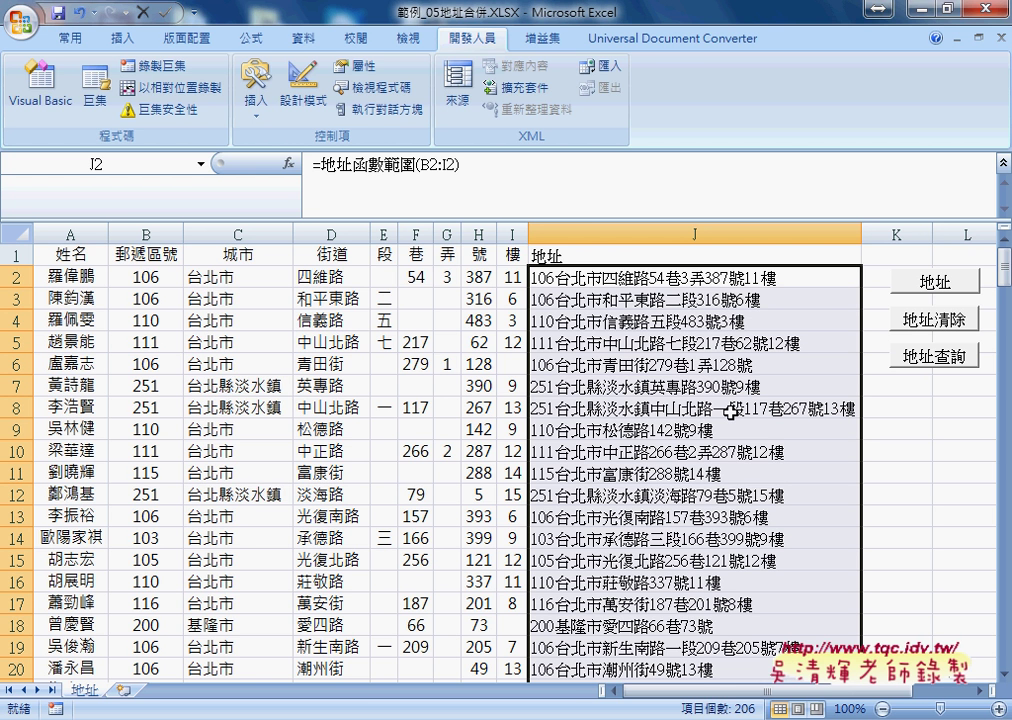
click(52, 105)
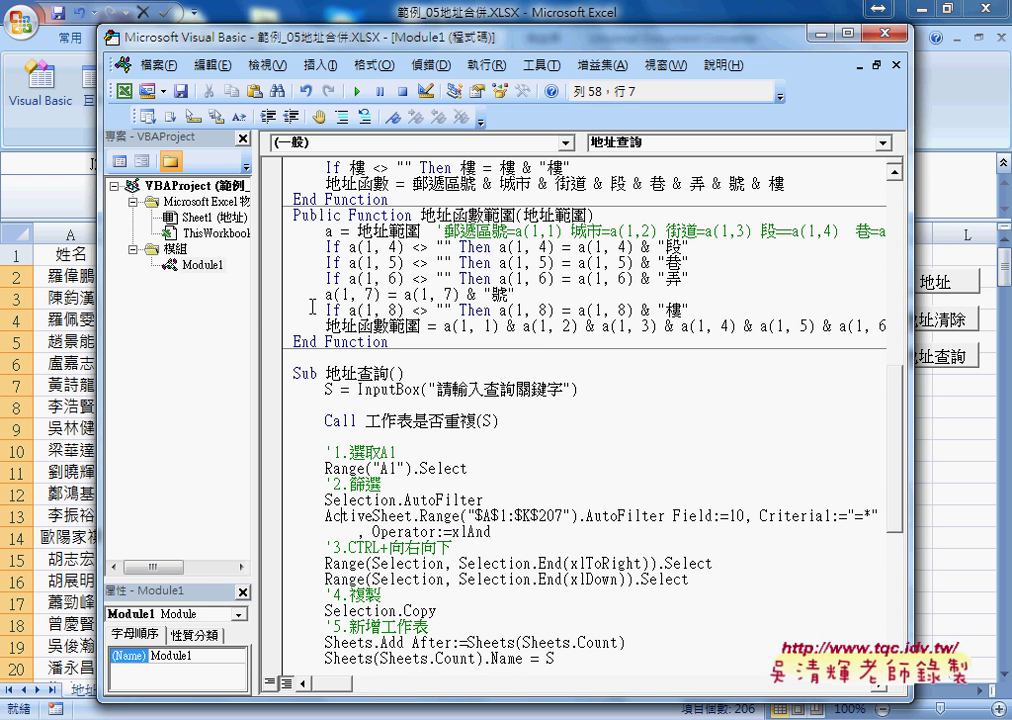
drag(256, 303, 275, 303)
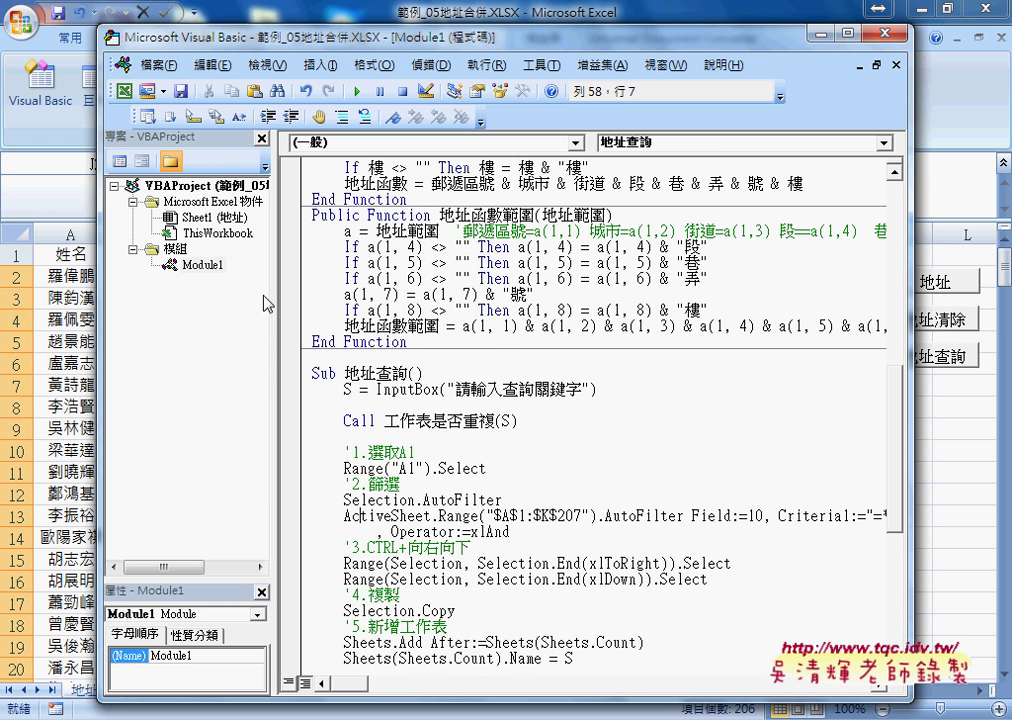
click(408, 231)
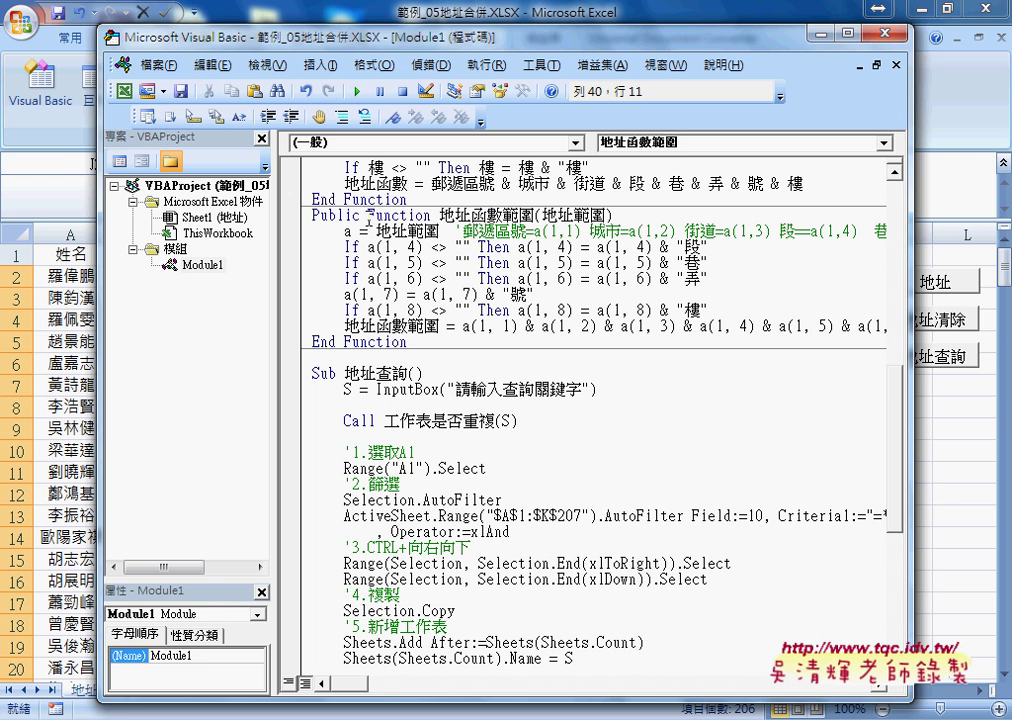
double_click(415, 215)
click(312, 65)
key(p)
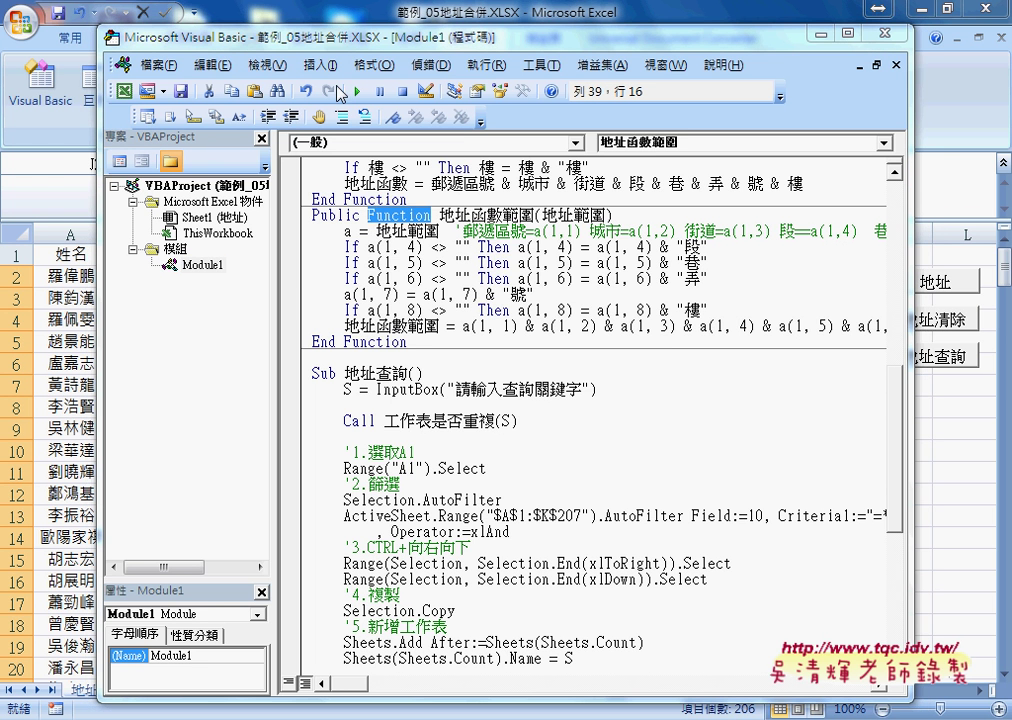
drag(463, 168, 521, 256)
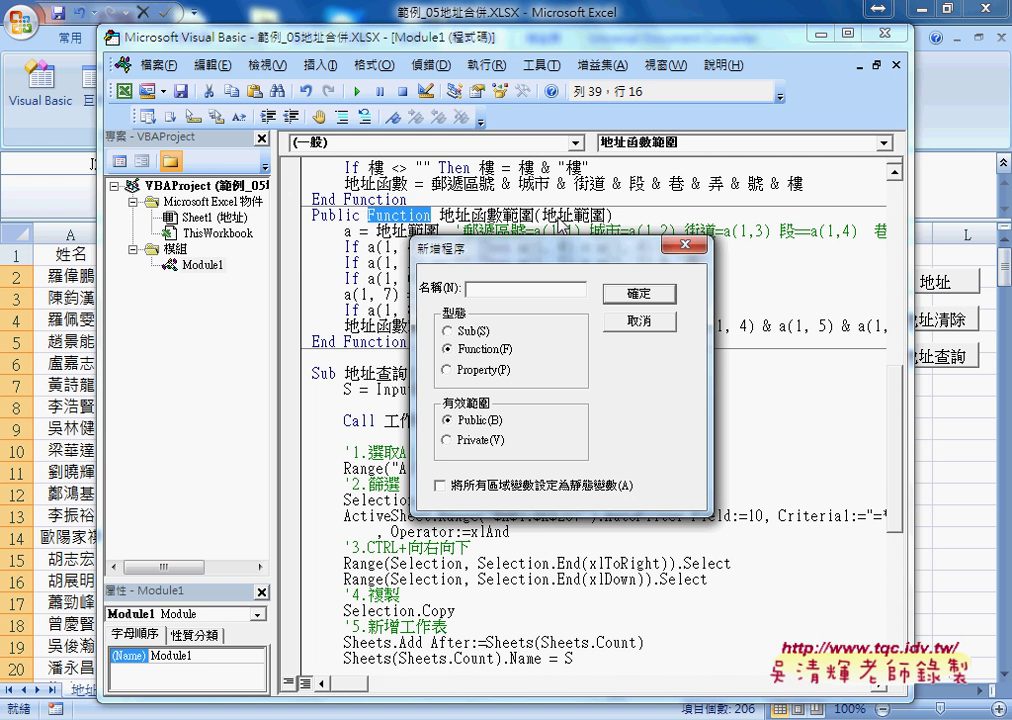
click(634, 321)
drag(542, 215, 606, 215)
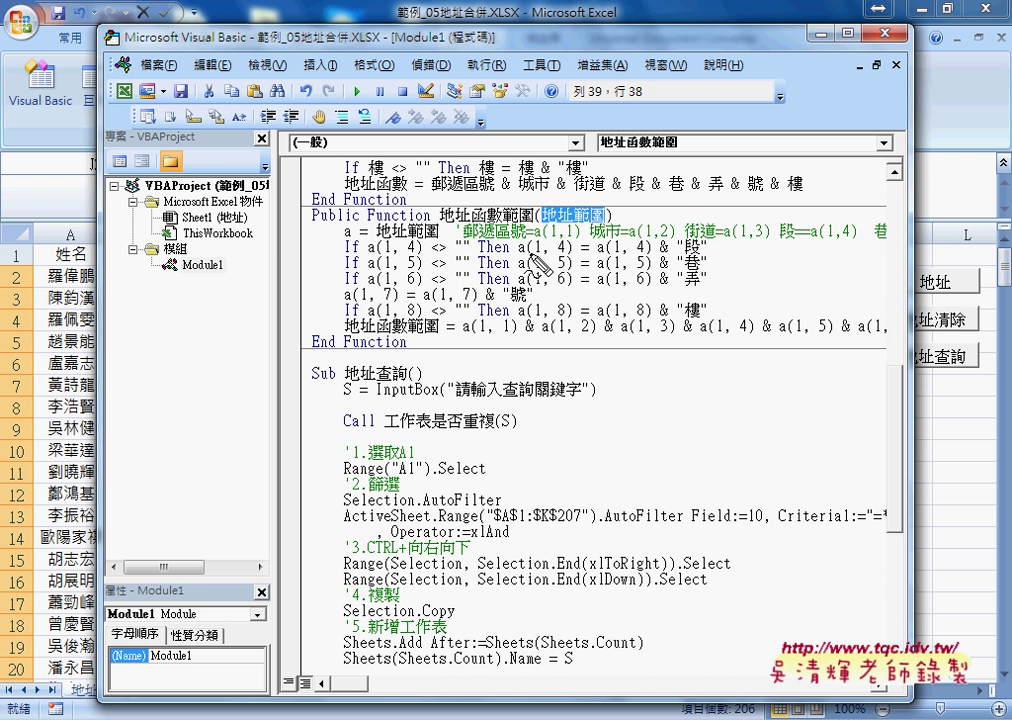
drag(497, 146, 603, 216)
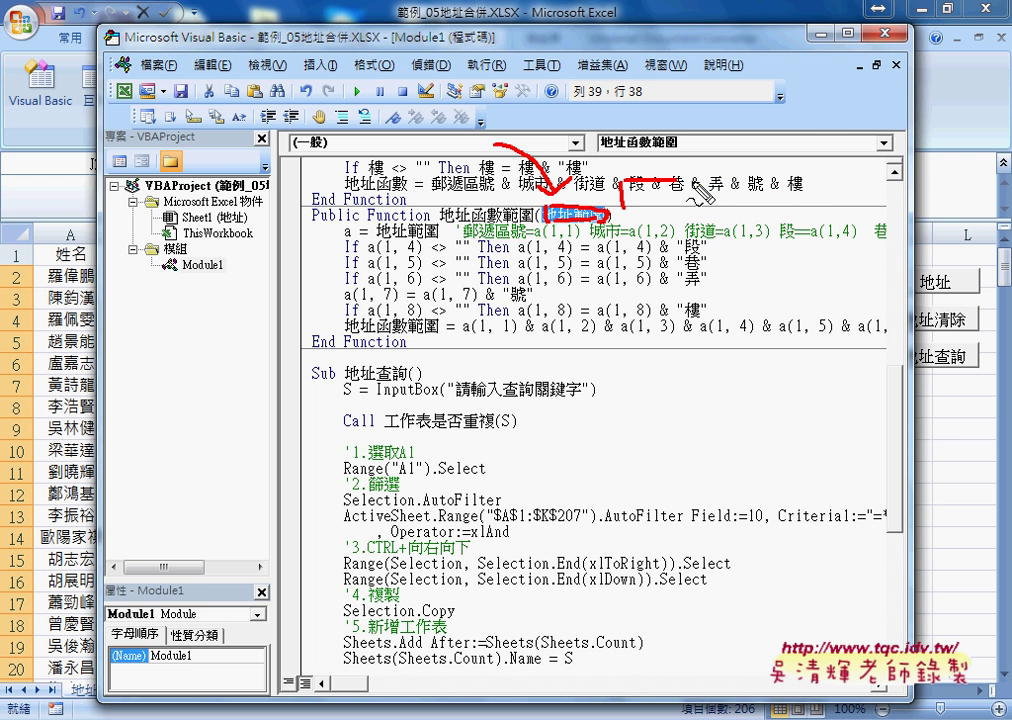
mouse_move(621, 206)
mouse_down()
mouse_move(822, 183)
mouse_move(721, 212)
mouse_up()
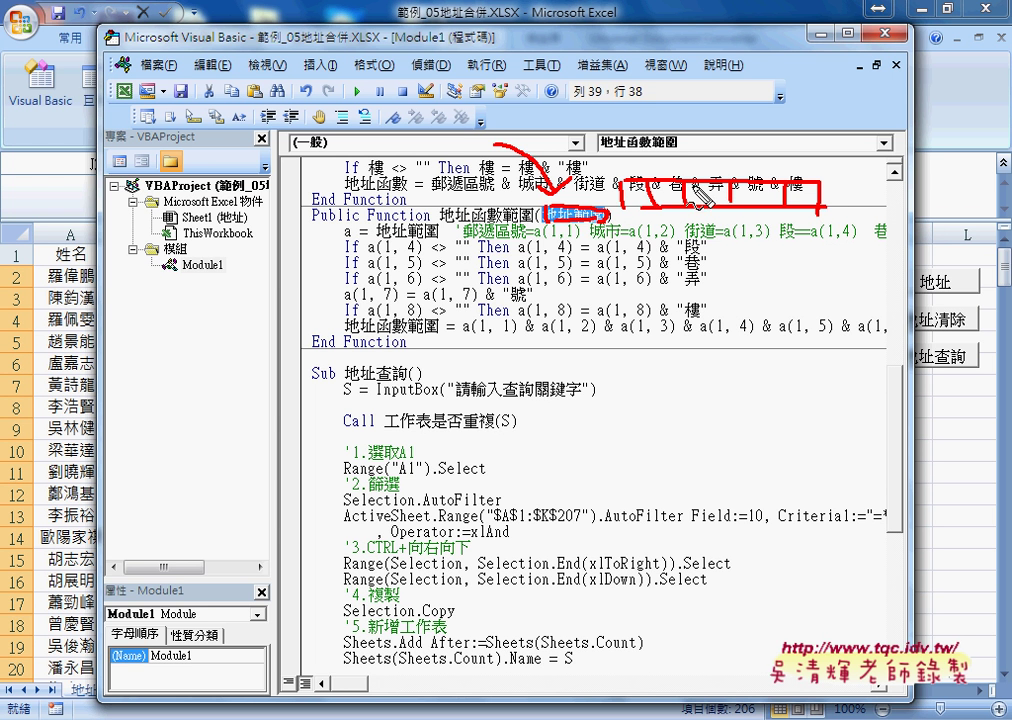
drag(690, 192, 728, 212)
drag(640, 135, 640, 200)
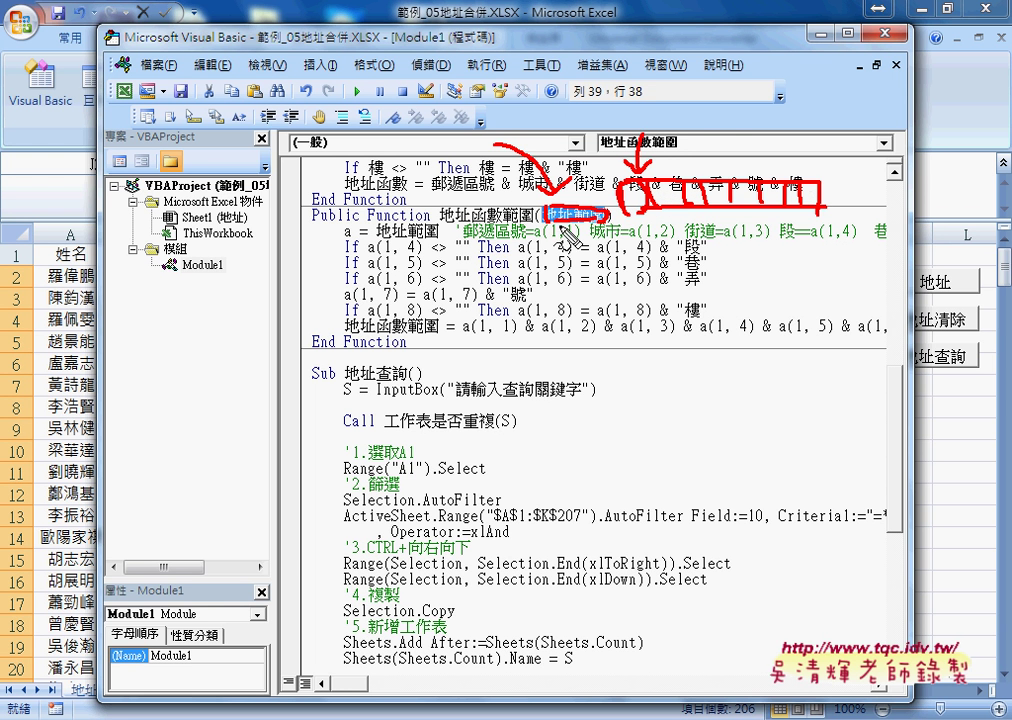
mouse_move(447, 230)
mouse_down()
mouse_move(384, 240)
mouse_move(364, 220)
mouse_up()
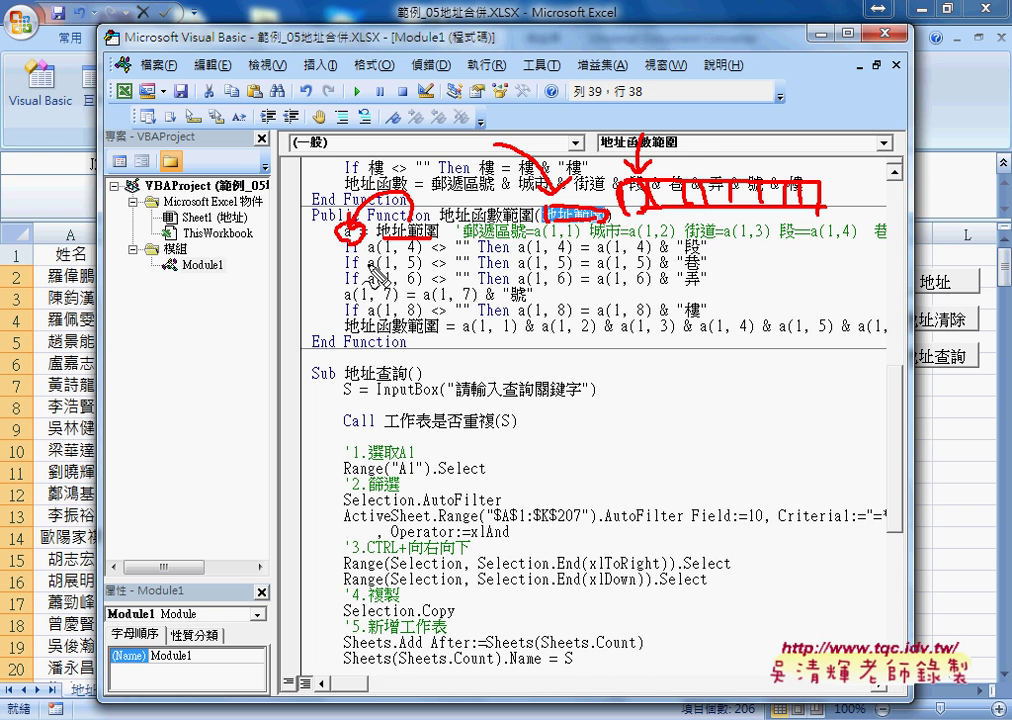
drag(381, 254, 421, 255)
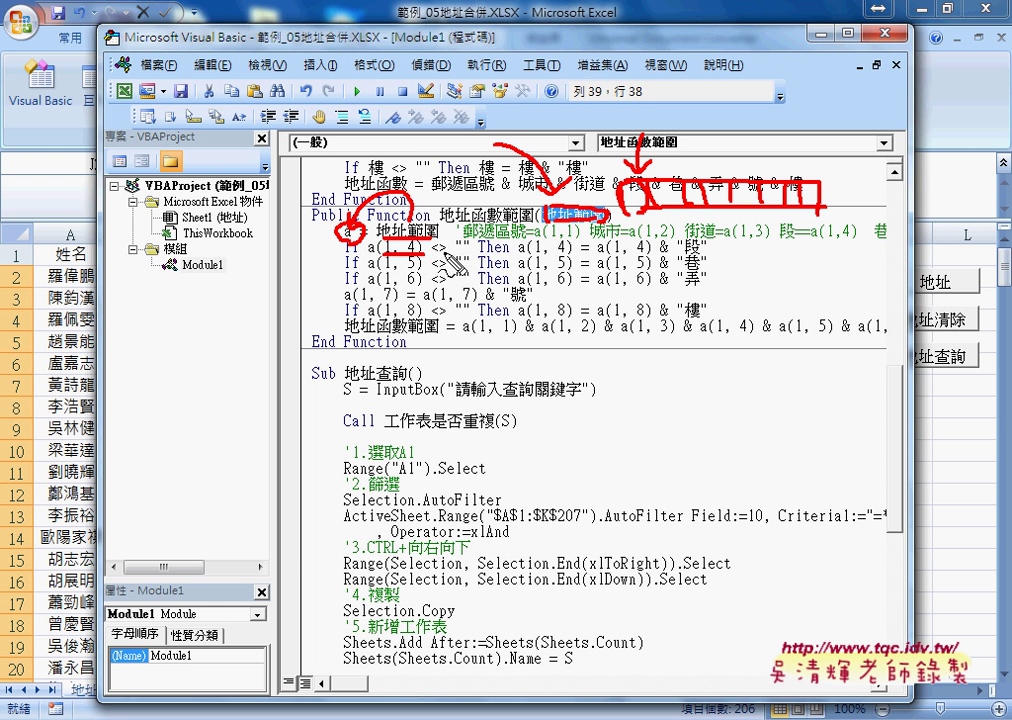
drag(425, 255, 472, 255)
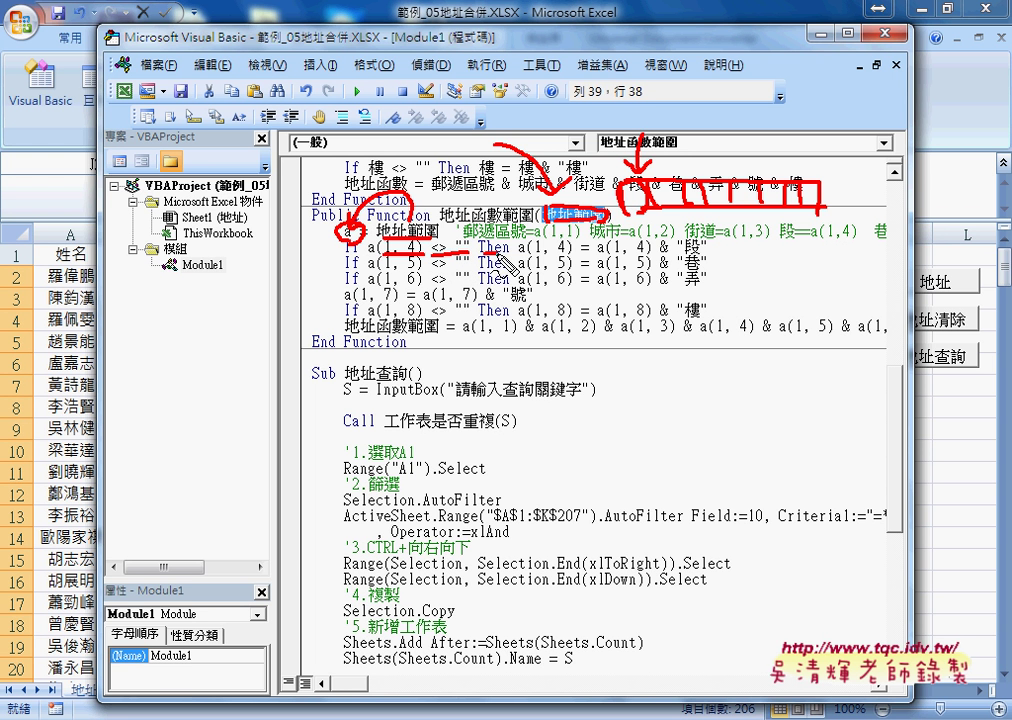
mouse_move(527, 256)
mouse_down()
mouse_move(662, 258)
mouse_move(700, 238)
mouse_up()
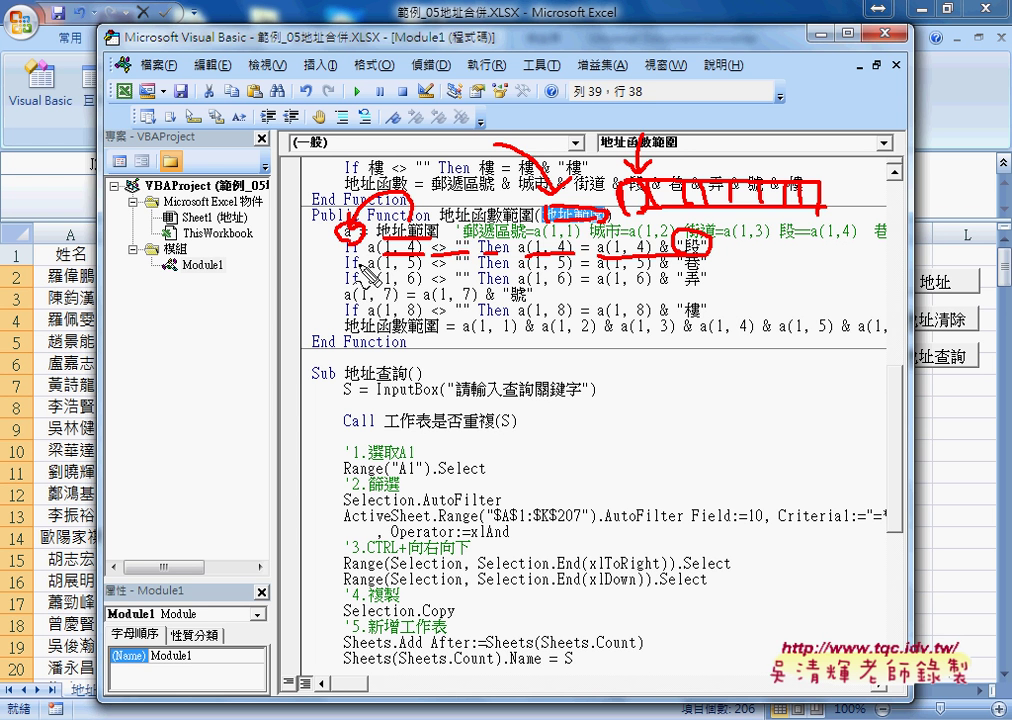
Move the 段 assignment onto its own indented line under the If and add End If.
key(Escape)
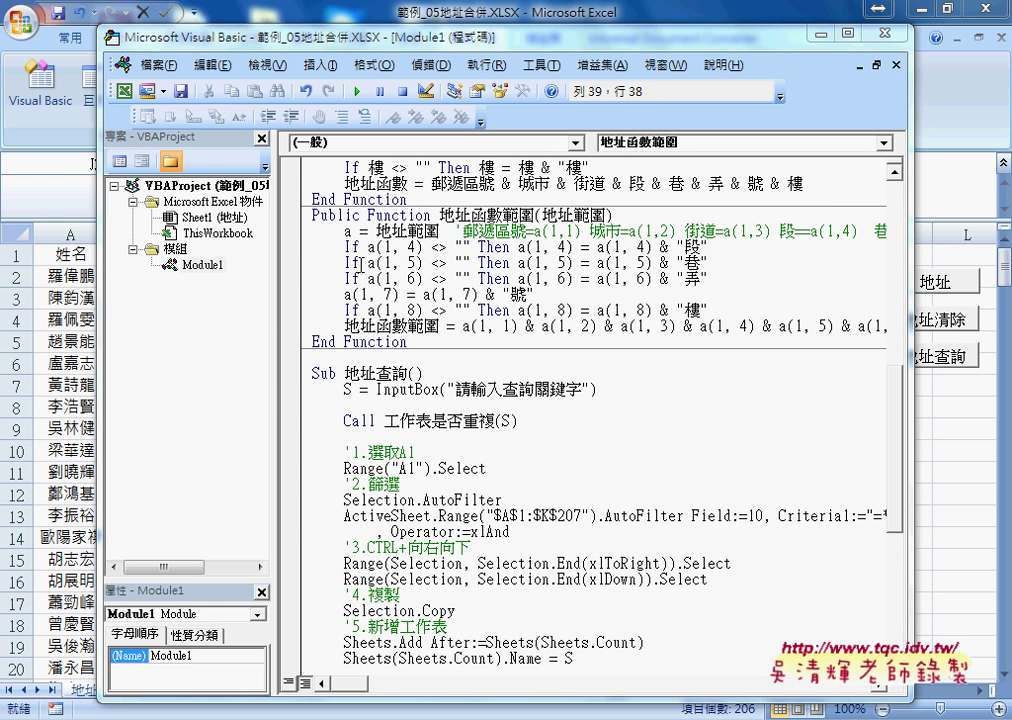
click(512, 247)
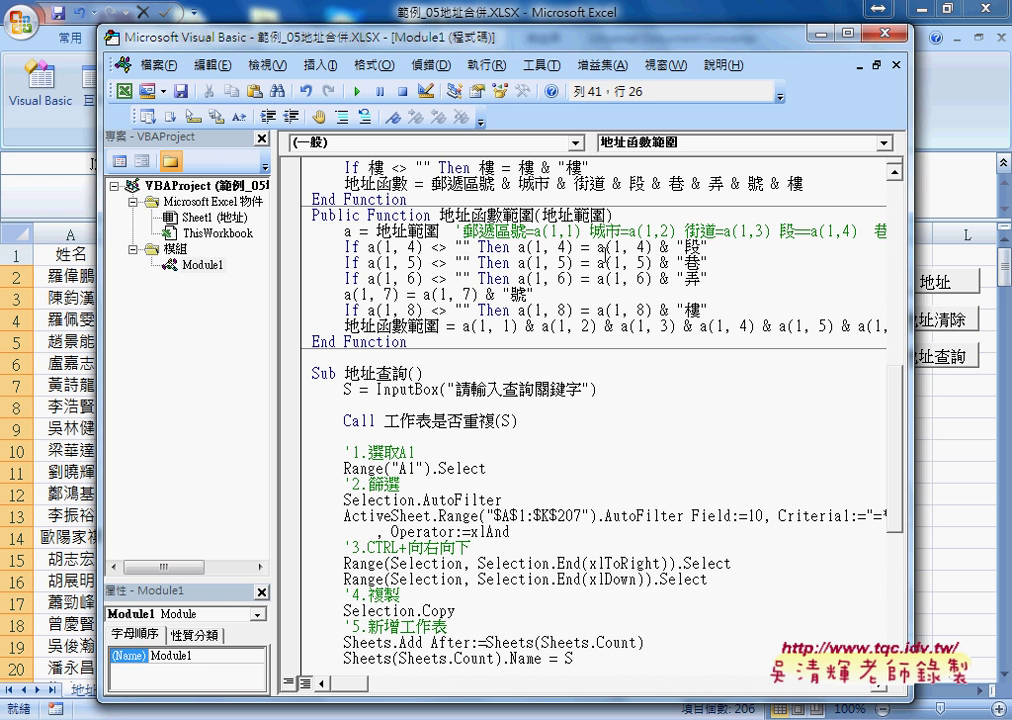
key(Return)
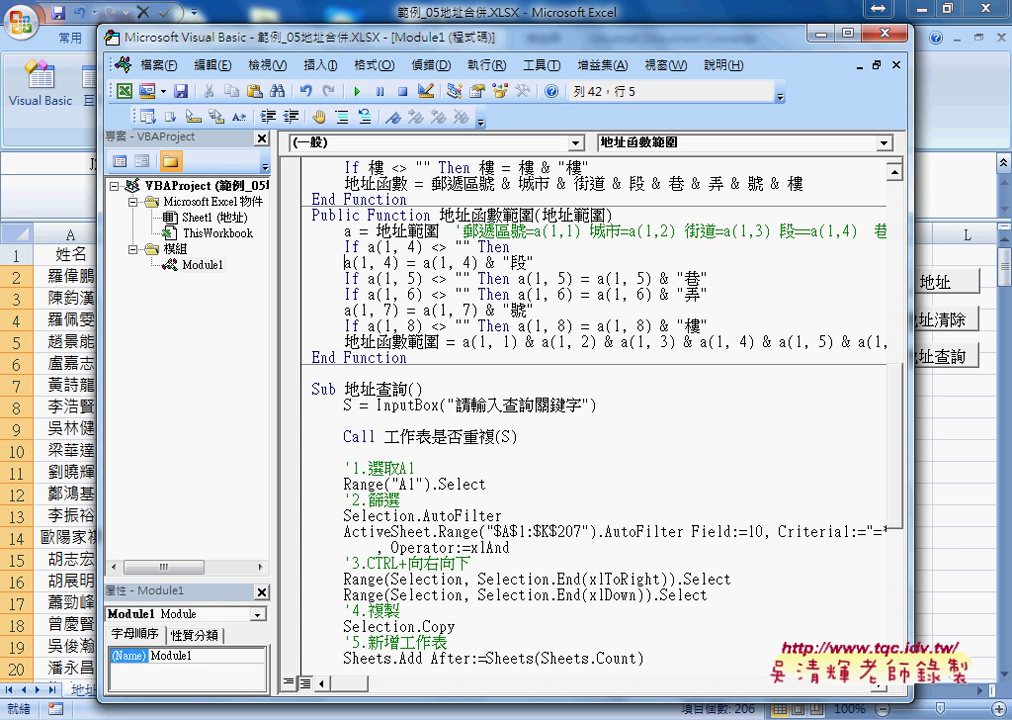
key(Tab)
key(Return)
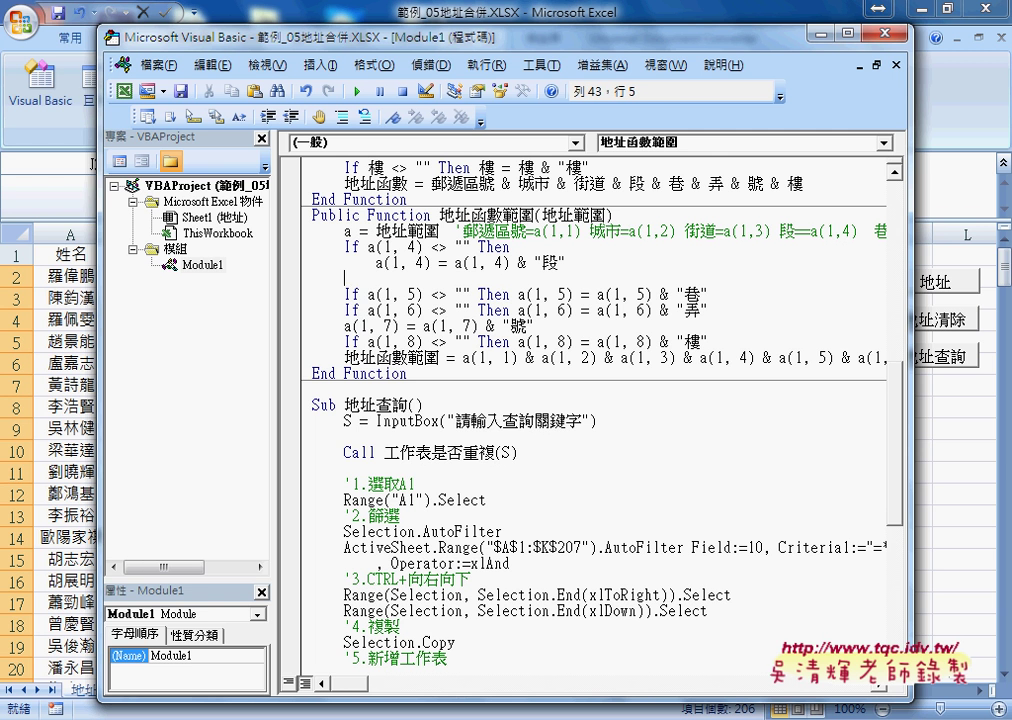
key(ctrl+j)
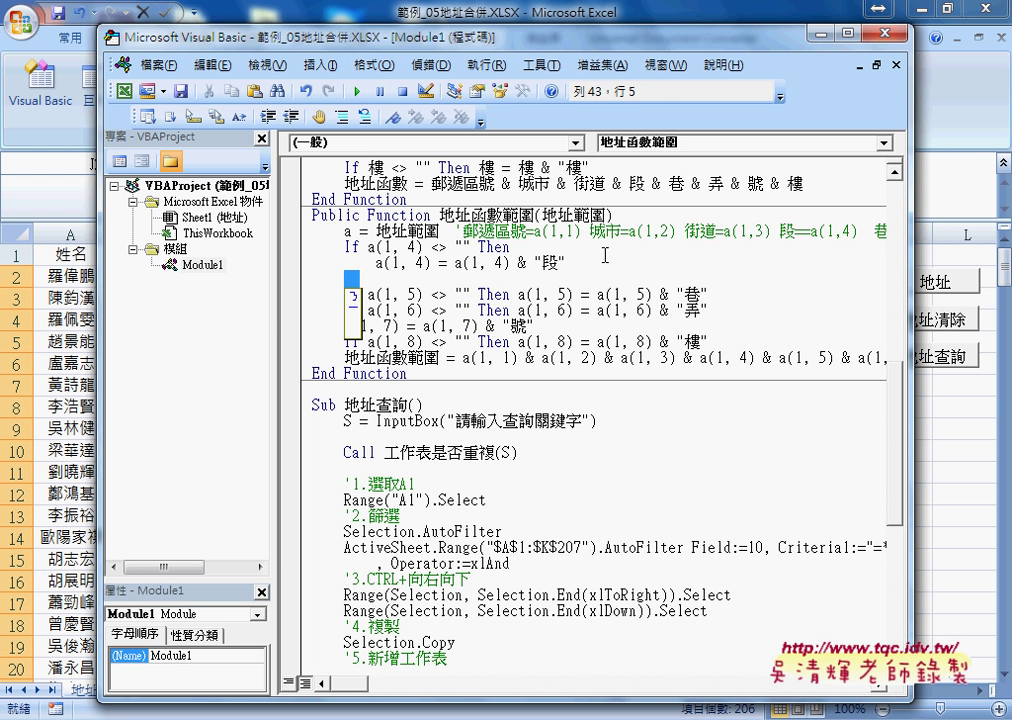
key(Escape)
text(e)
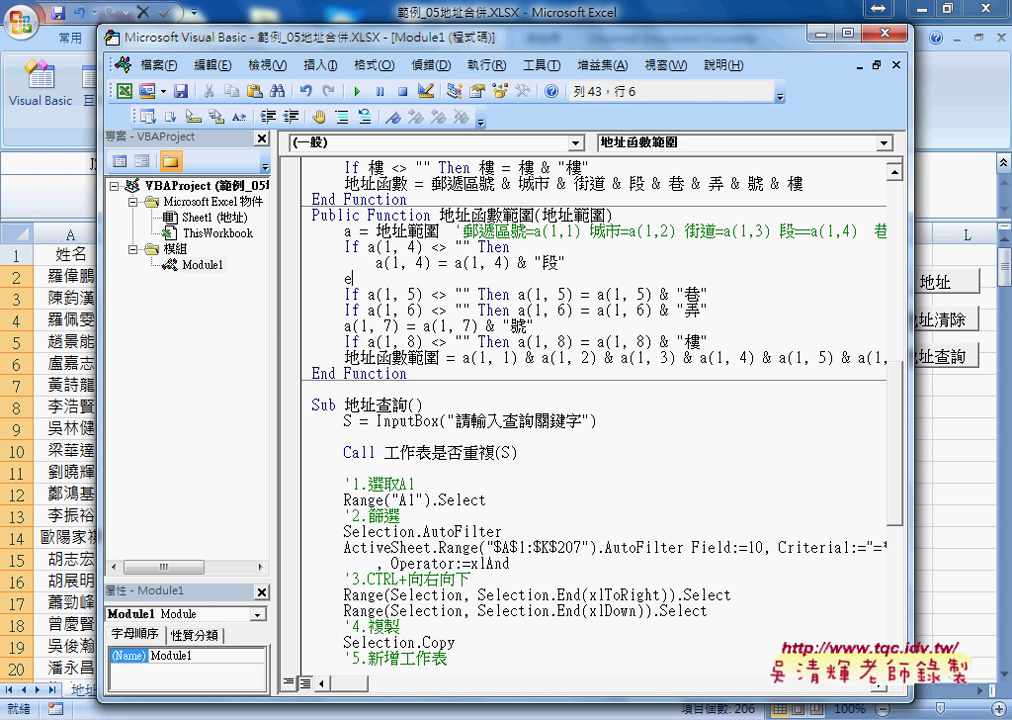
text(nd if)
Move the 段 assignment back after Then and delete the blank line and End If.
drag(565, 262, 375, 262)
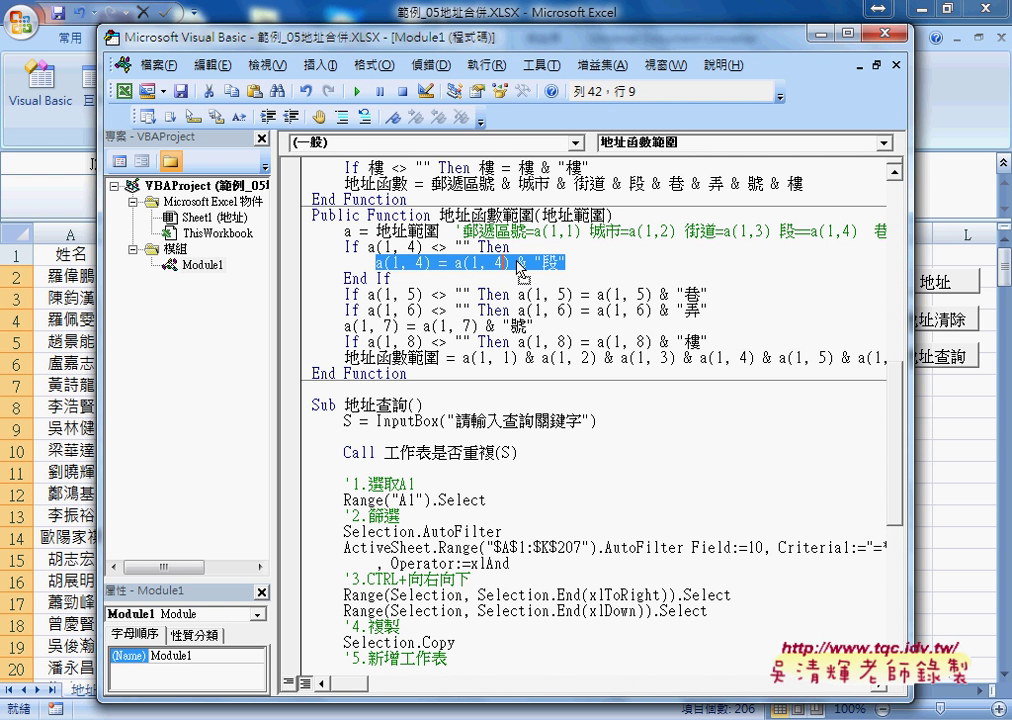
drag(407, 268, 515, 247)
click(514, 247)
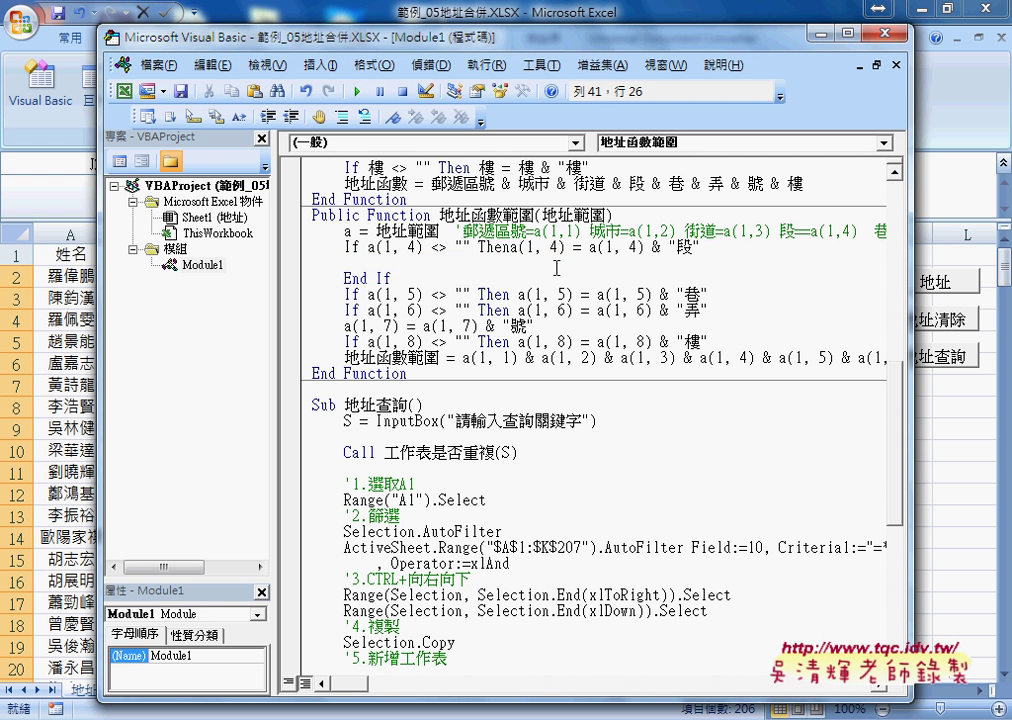
drag(390, 262, 295, 265)
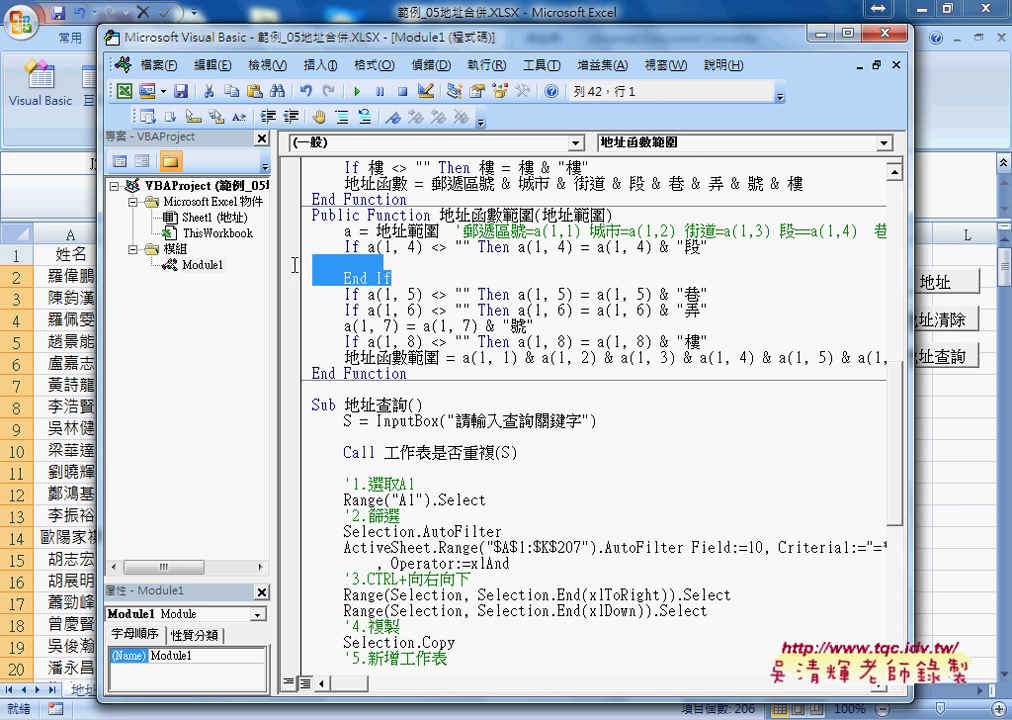
key(Delete)
key(Delete)
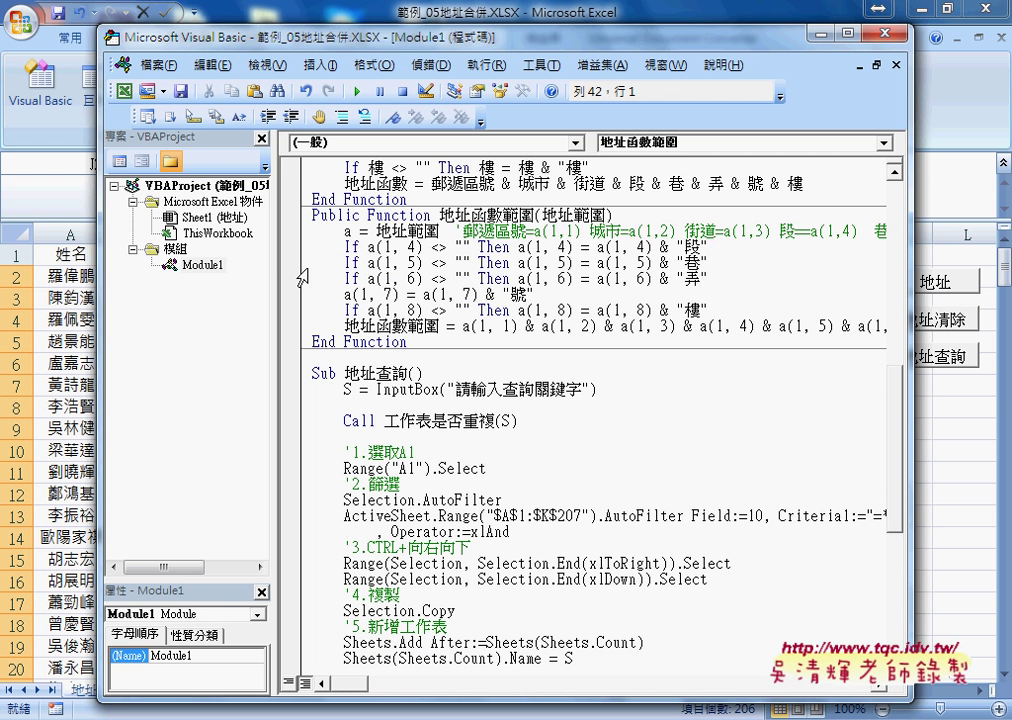
drag(517, 247, 707, 247)
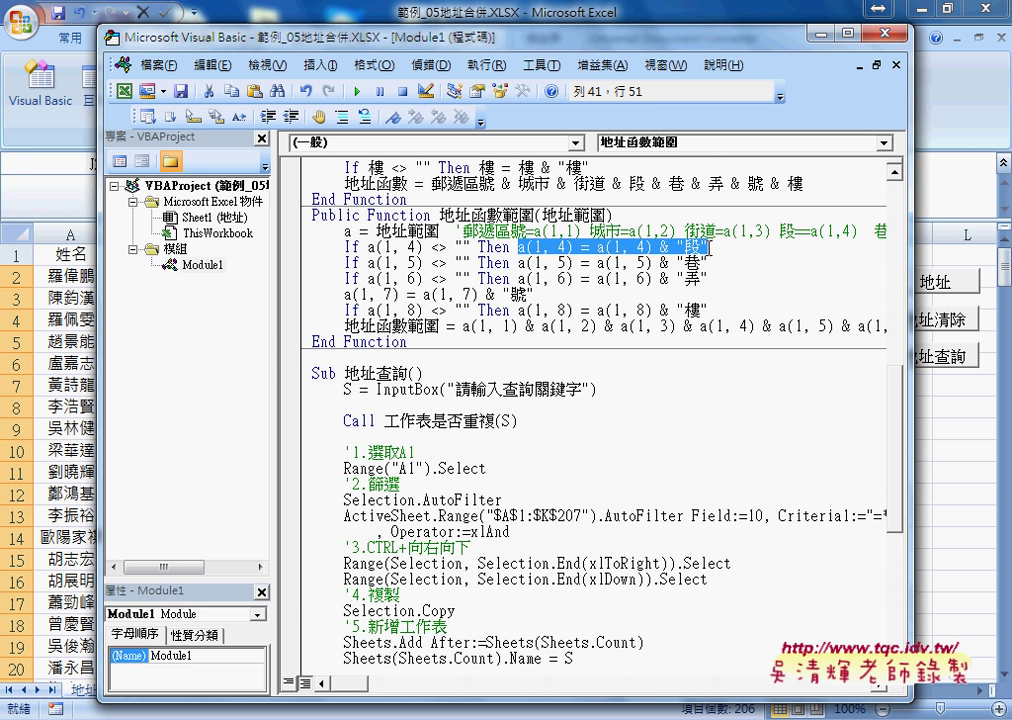
click(637, 246)
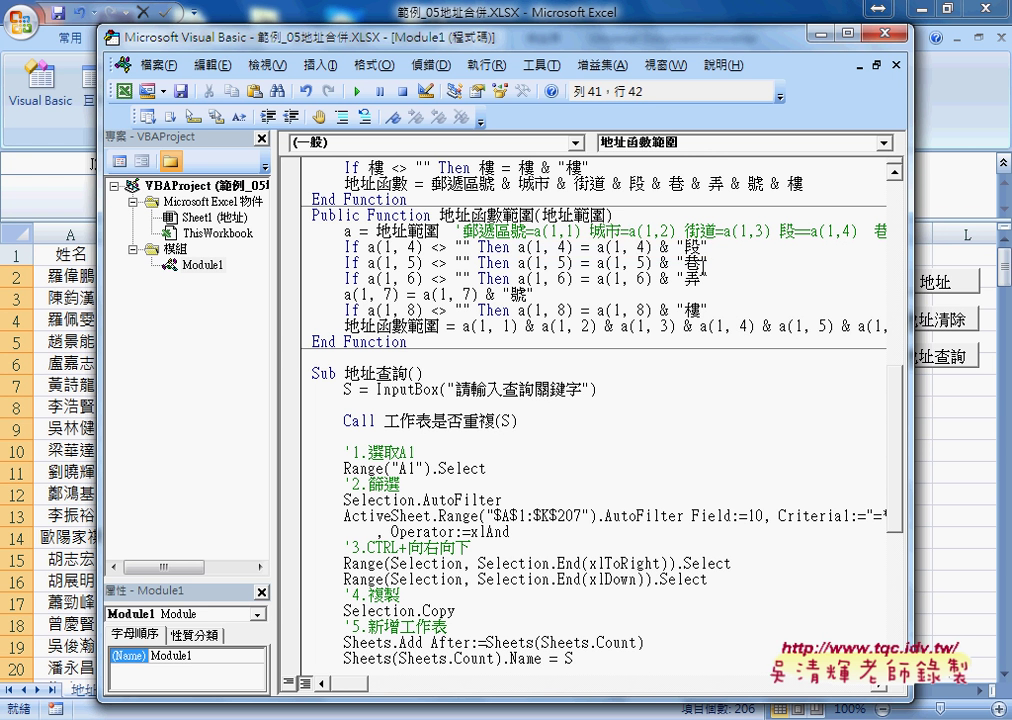
drag(708, 263, 605, 246)
drag(708, 262, 613, 262)
drag(708, 278, 621, 278)
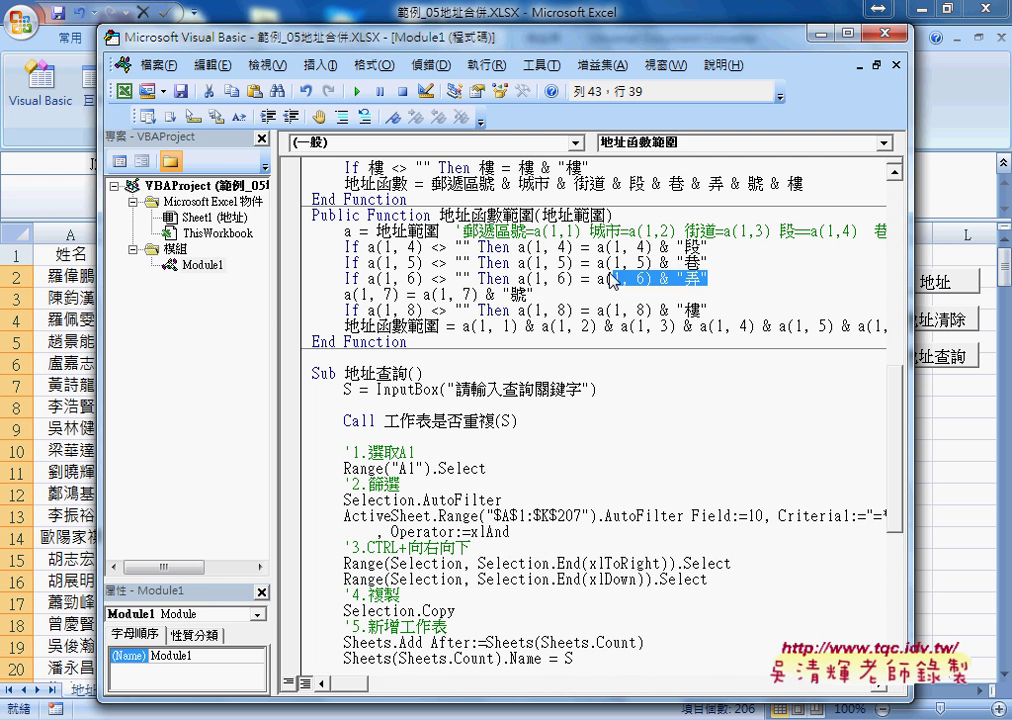
drag(533, 294, 415, 294)
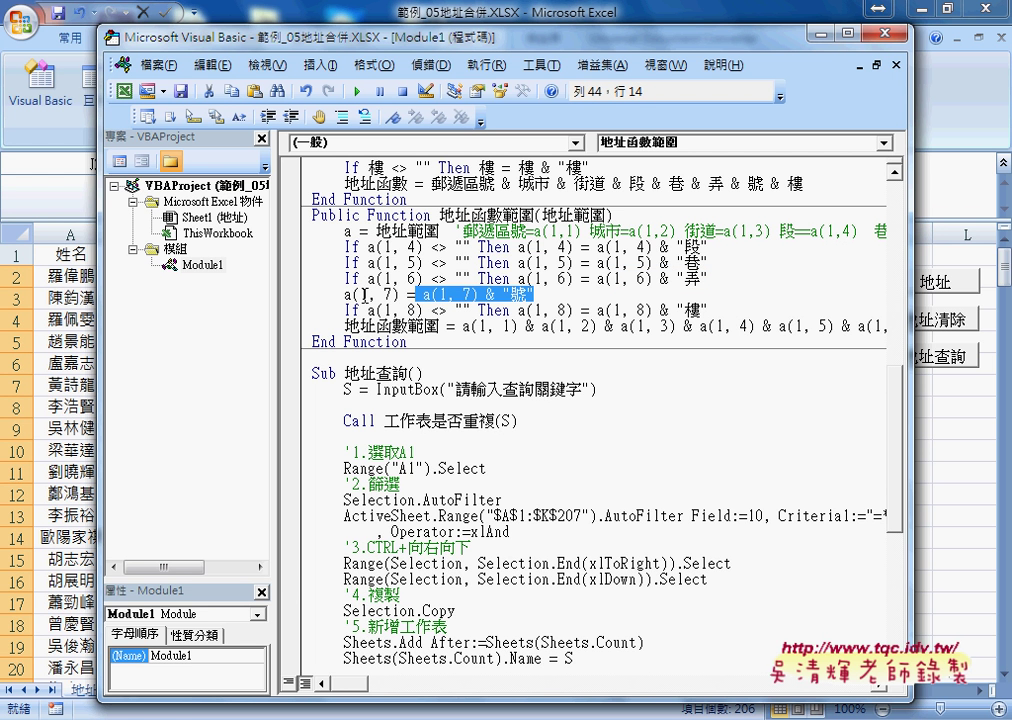
drag(708, 310, 478, 310)
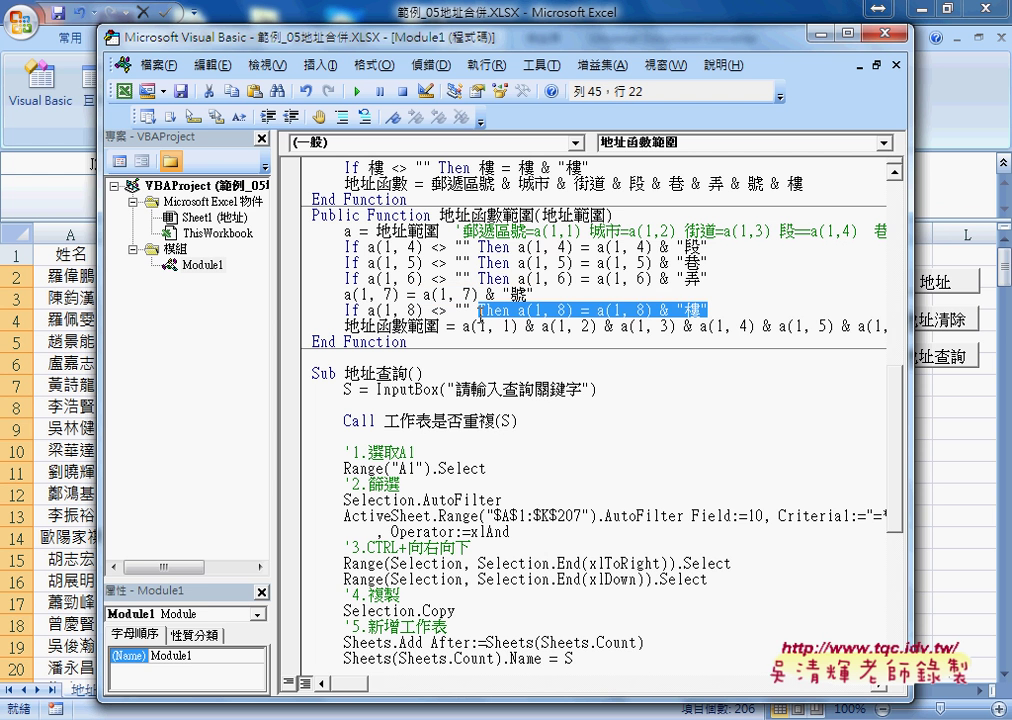
drag(718, 248, 345, 247)
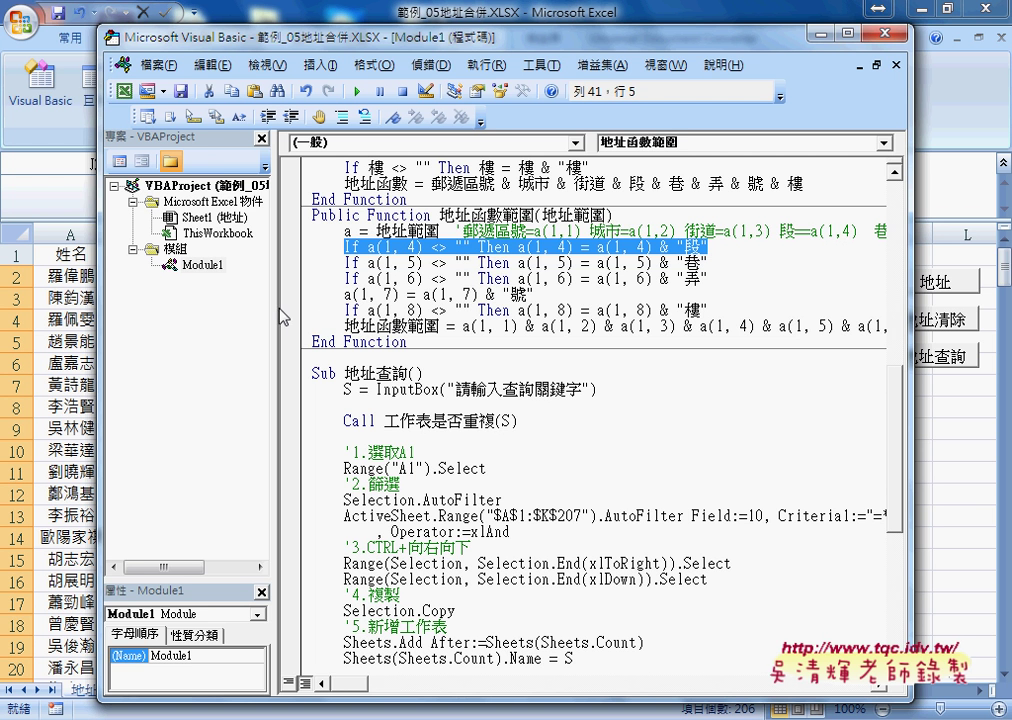
Narrow the Project pane and annotate how 地址函數範圍 returns the concatenated address parts.
drag(270, 304, 230, 303)
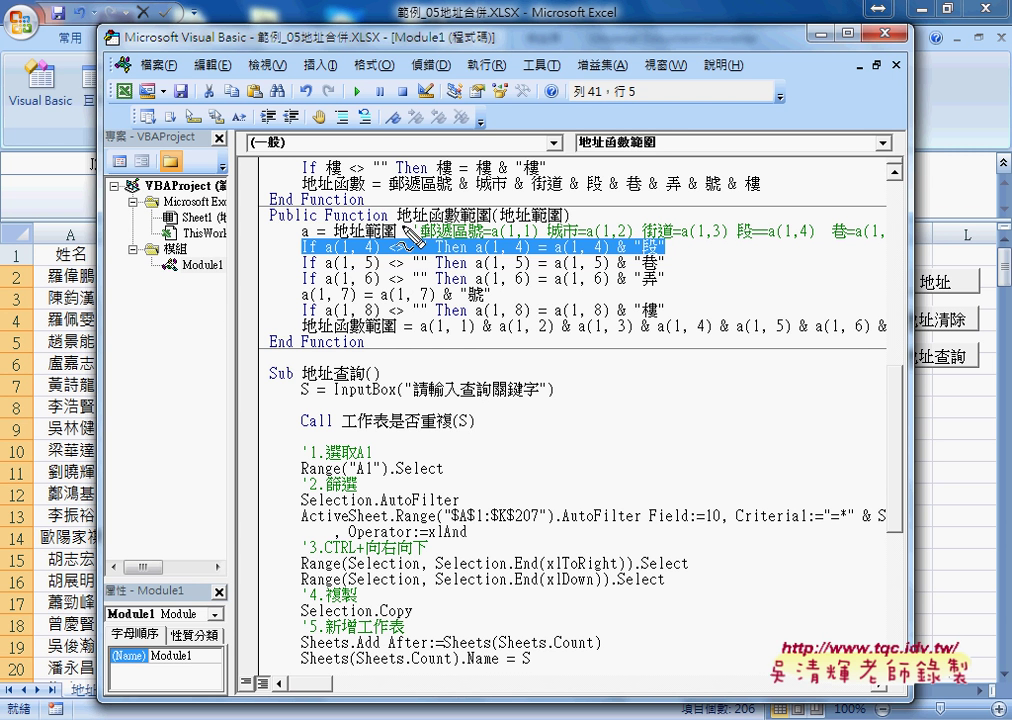
drag(398, 226, 462, 226)
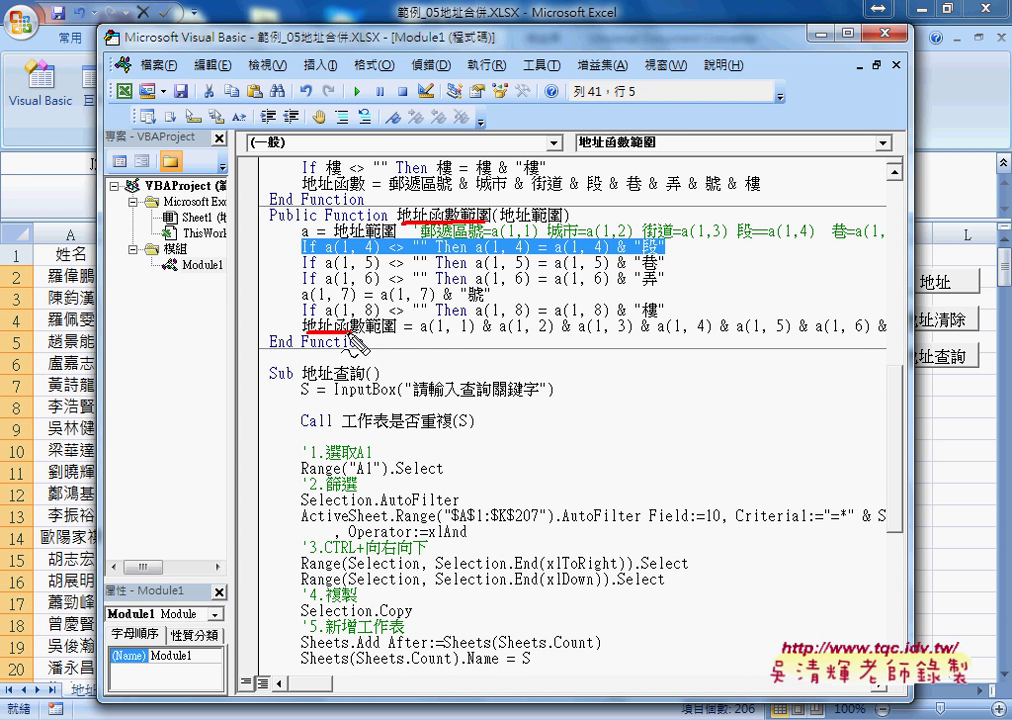
drag(303, 334, 362, 334)
drag(398, 215, 300, 326)
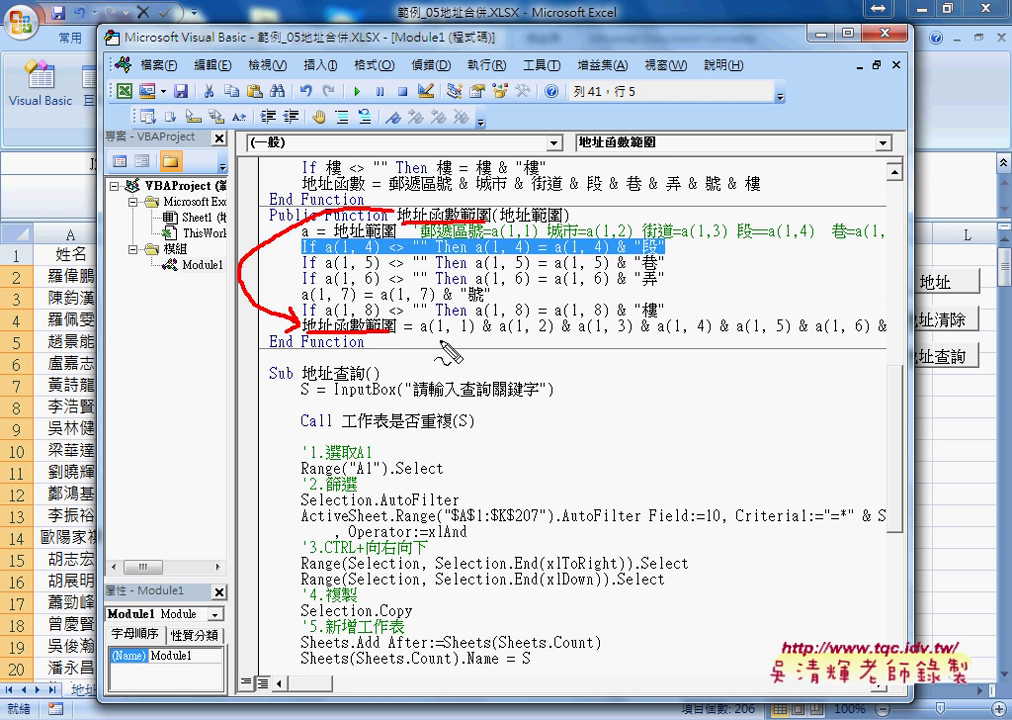
drag(440, 339, 935, 329)
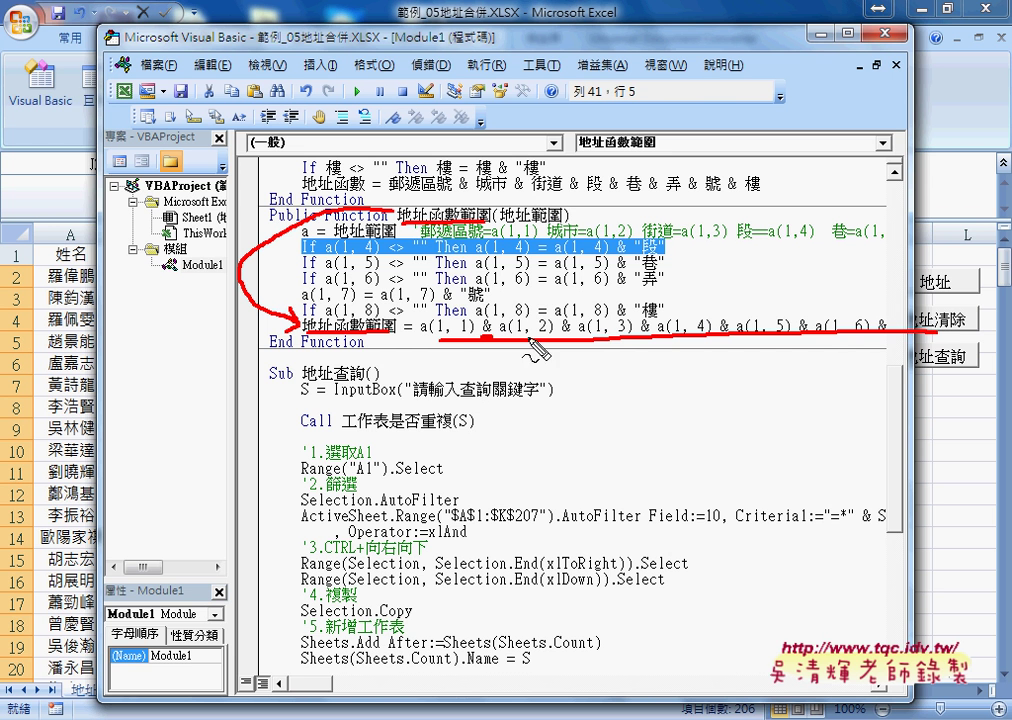
mouse_move(485, 337)
mouse_down()
mouse_move(462, 405)
mouse_move(388, 342)
mouse_up()
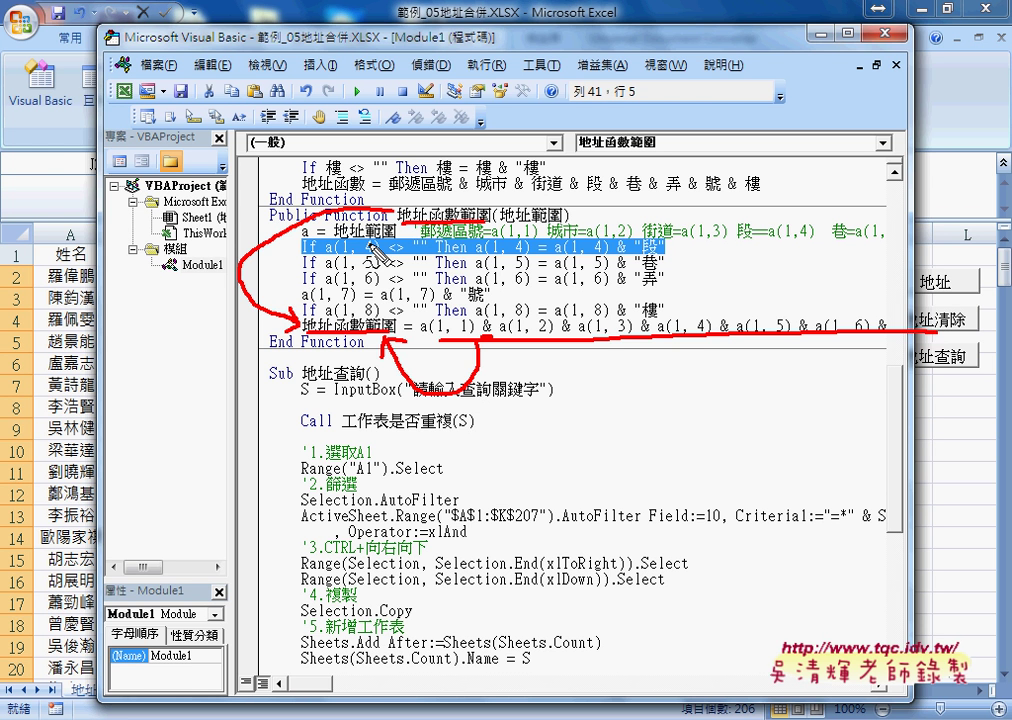
key(Escape)
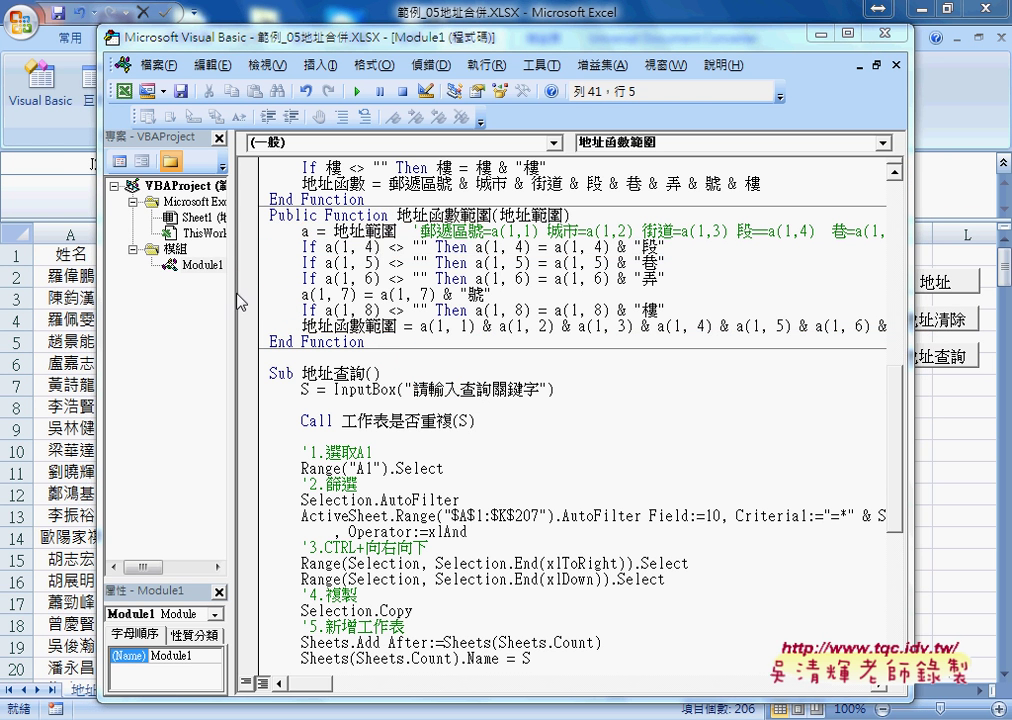
Shrink the Project pane further and widen the editor to show the full concatenation line.
drag(229, 300, 145, 300)
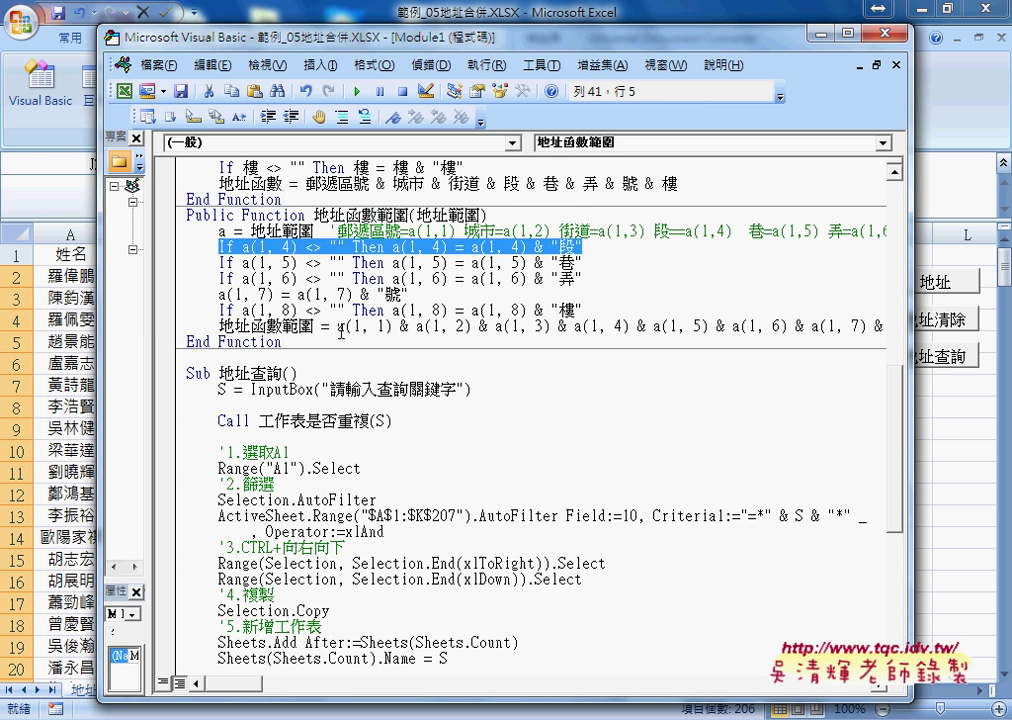
drag(337, 327, 391, 327)
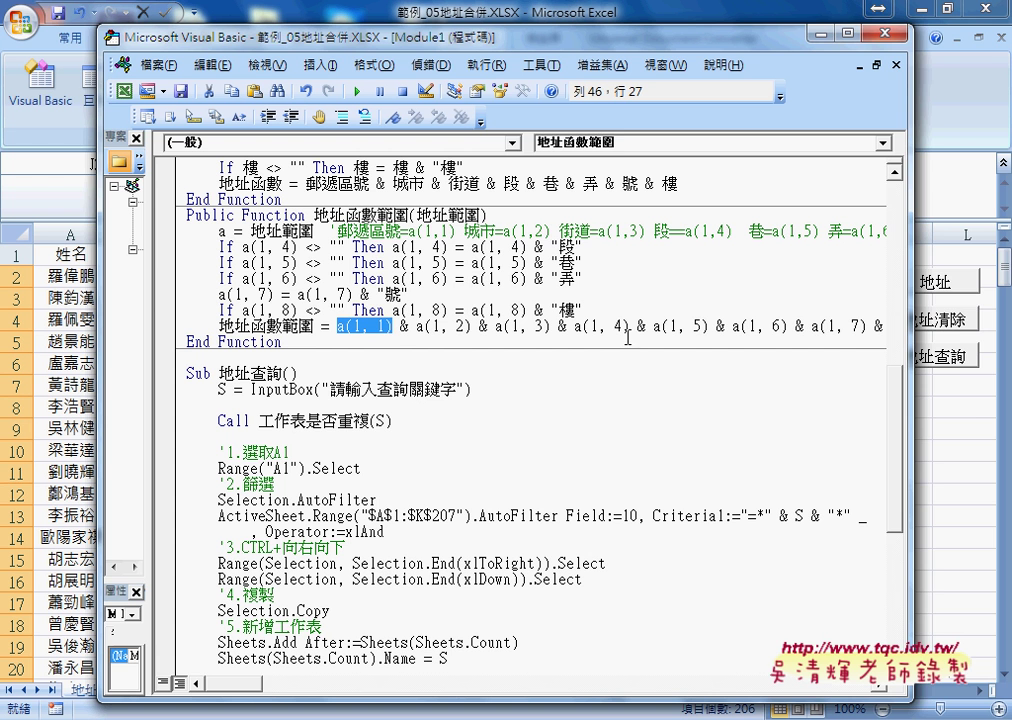
drag(910, 338, 985, 338)
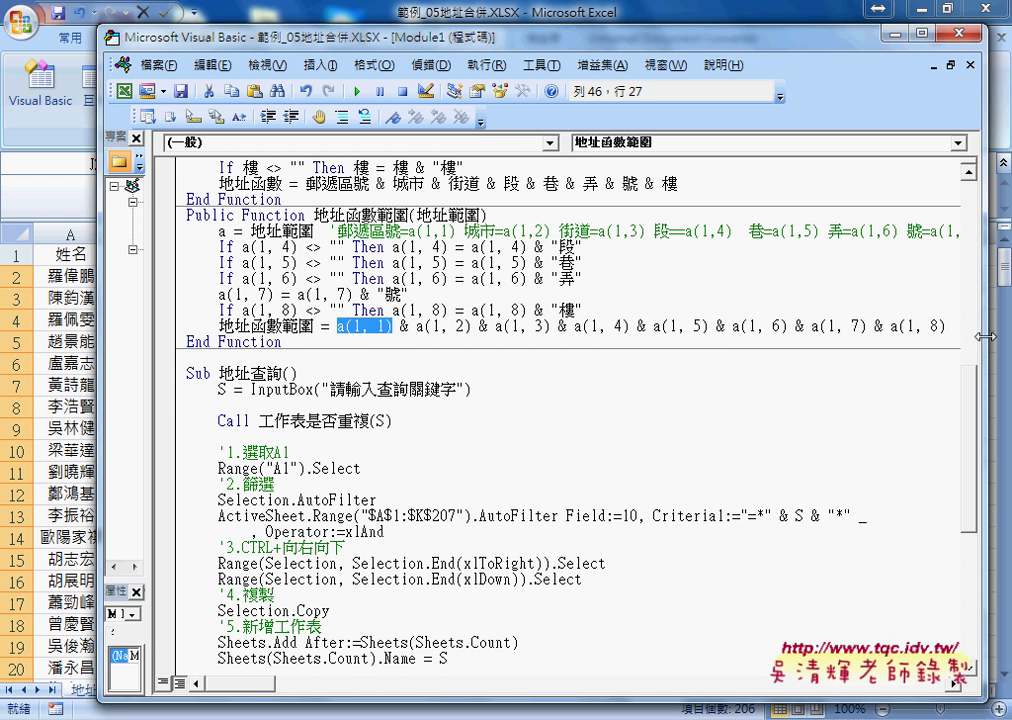
Annotate the a(1, 1)–a(1, 8) concatenation and the If a(1, 4) 段 check, then clear the marks.
shift+click(945, 327)
drag(823, 326, 338, 327)
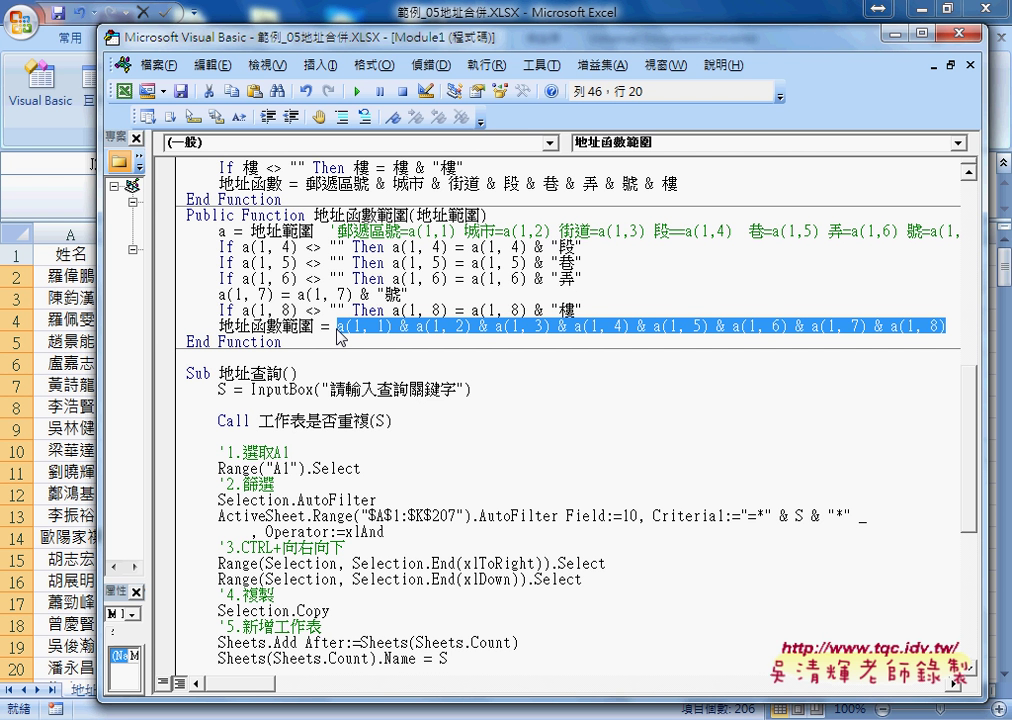
mouse_move(340, 335)
mouse_down()
mouse_move(257, 259)
mouse_move(263, 241)
mouse_up()
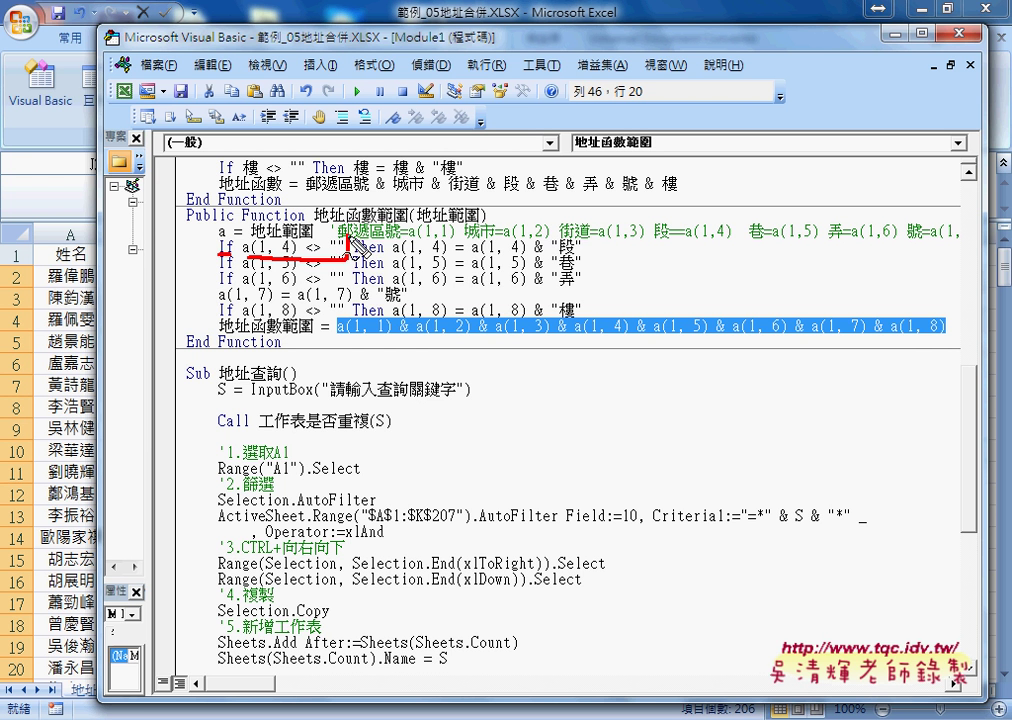
drag(352, 254, 384, 254)
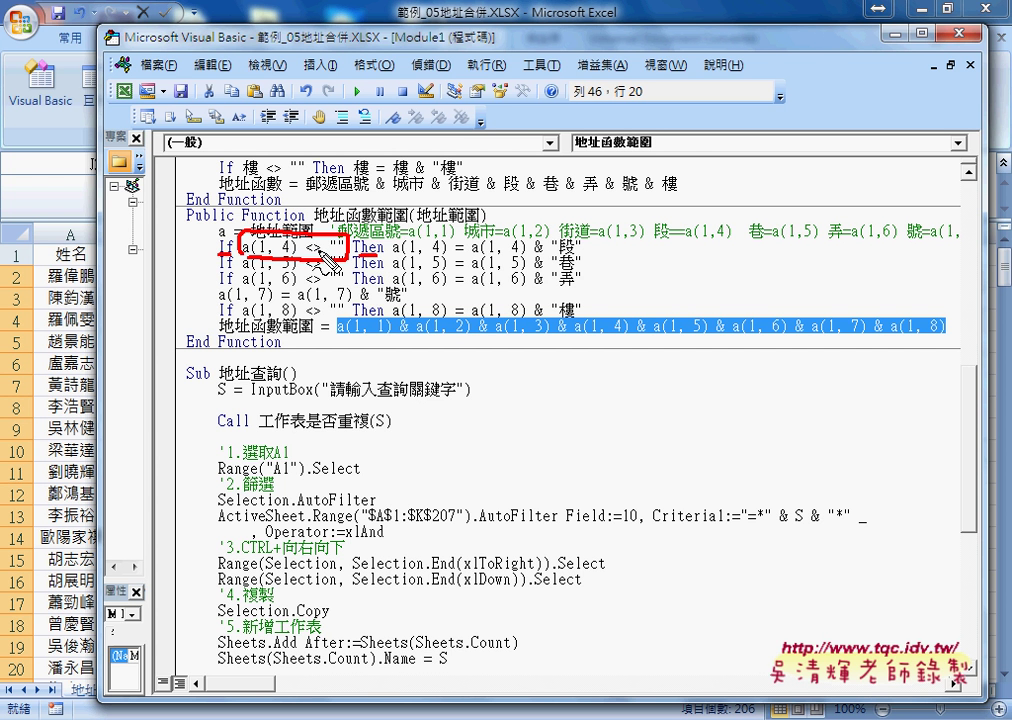
mouse_move(556, 256)
mouse_down()
mouse_move(582, 254)
mouse_move(485, 252)
mouse_up()
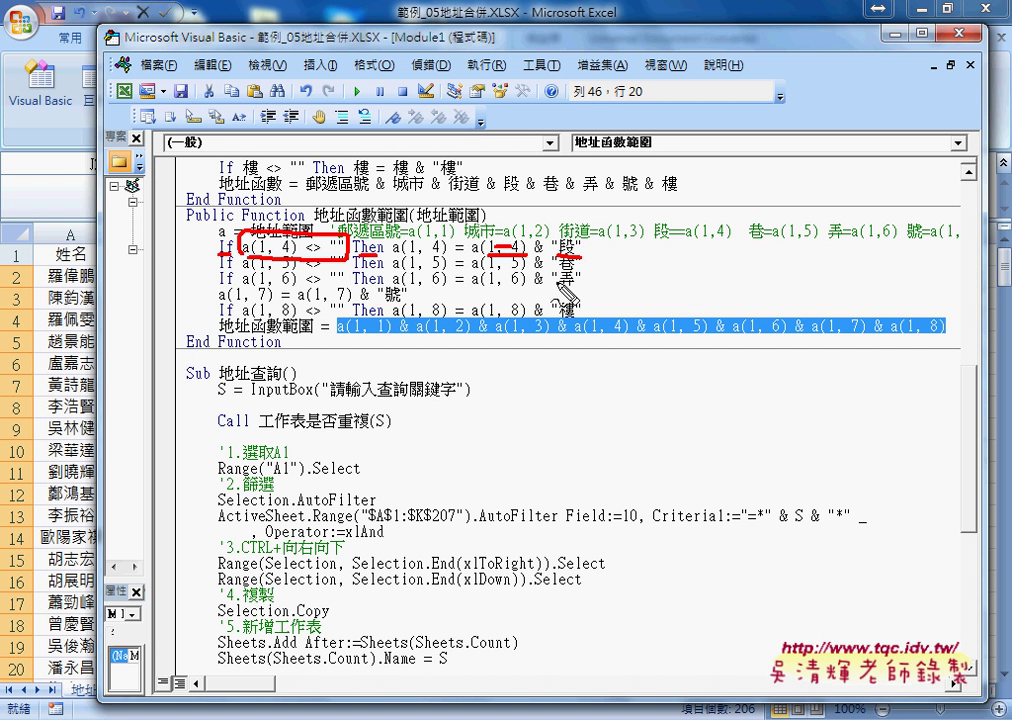
key(Escape)
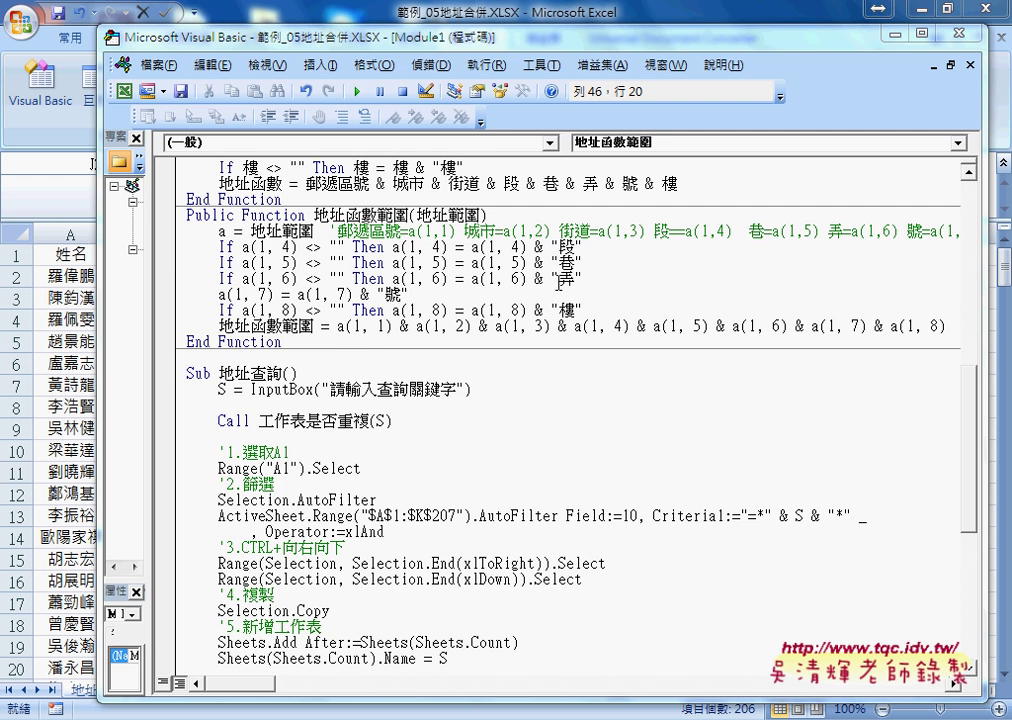
On the 地址 sheet, inspect J2's formula, collapse the formula bar, and run 地址查詢.
click(55, 297)
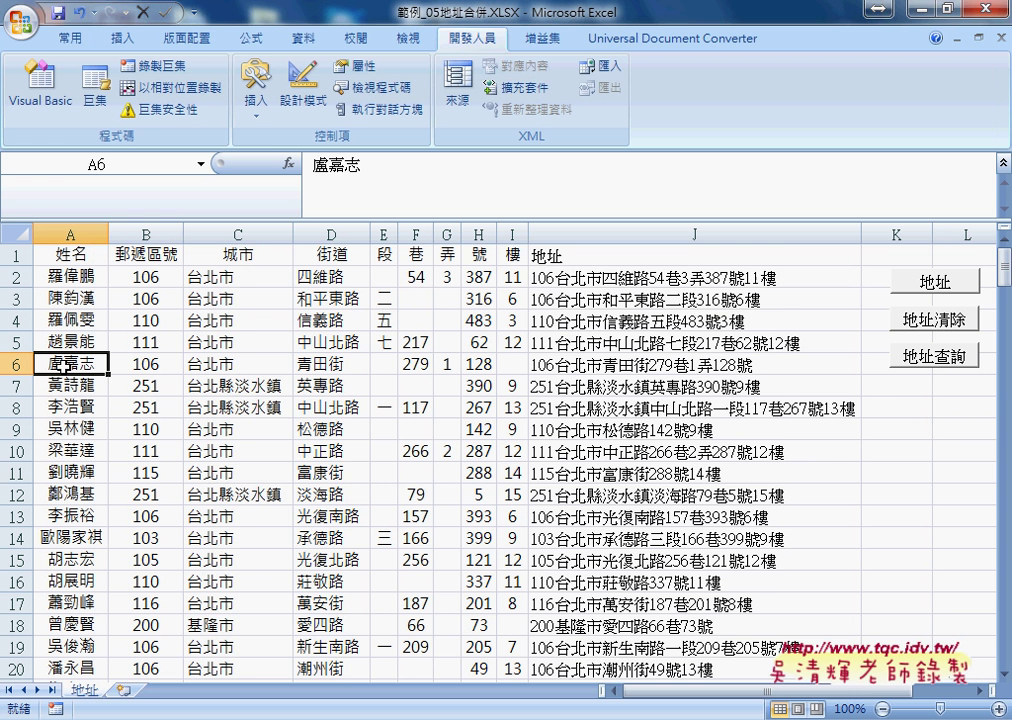
click(600, 278)
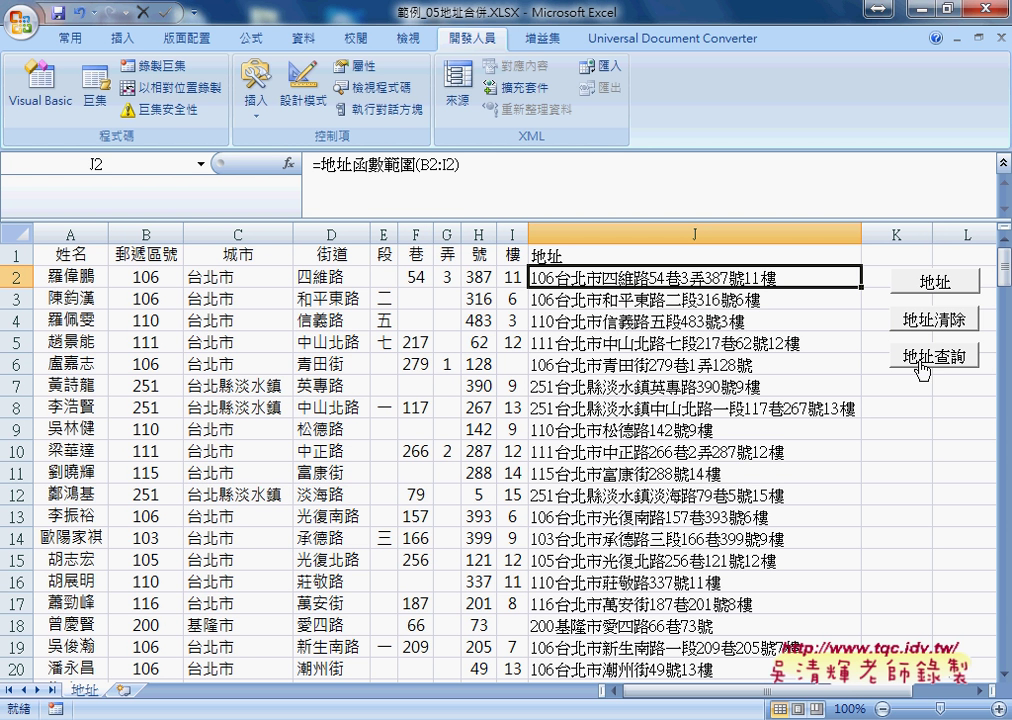
click(1003, 161)
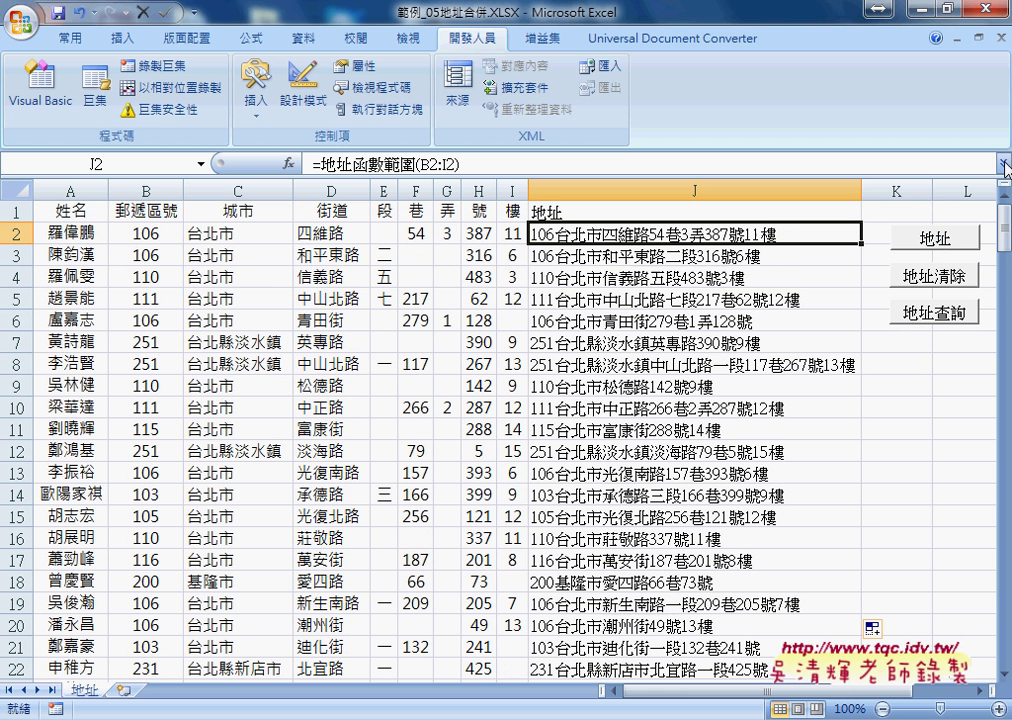
click(930, 315)
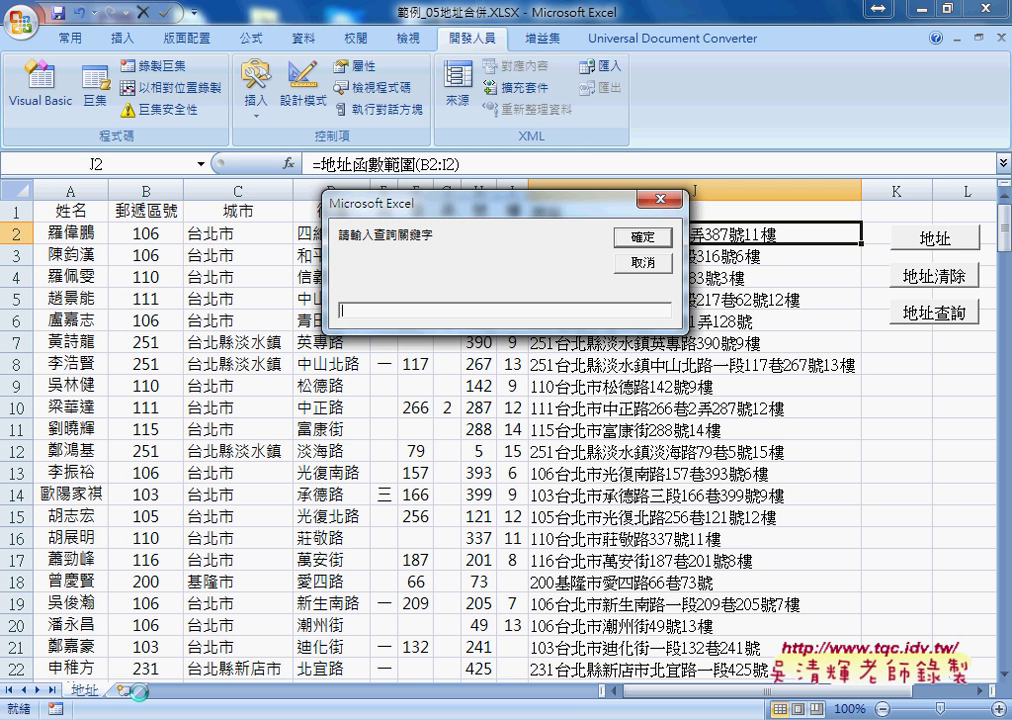
Enter the keyword 忠孝東路 in the search prompt and confirm.
text(中)
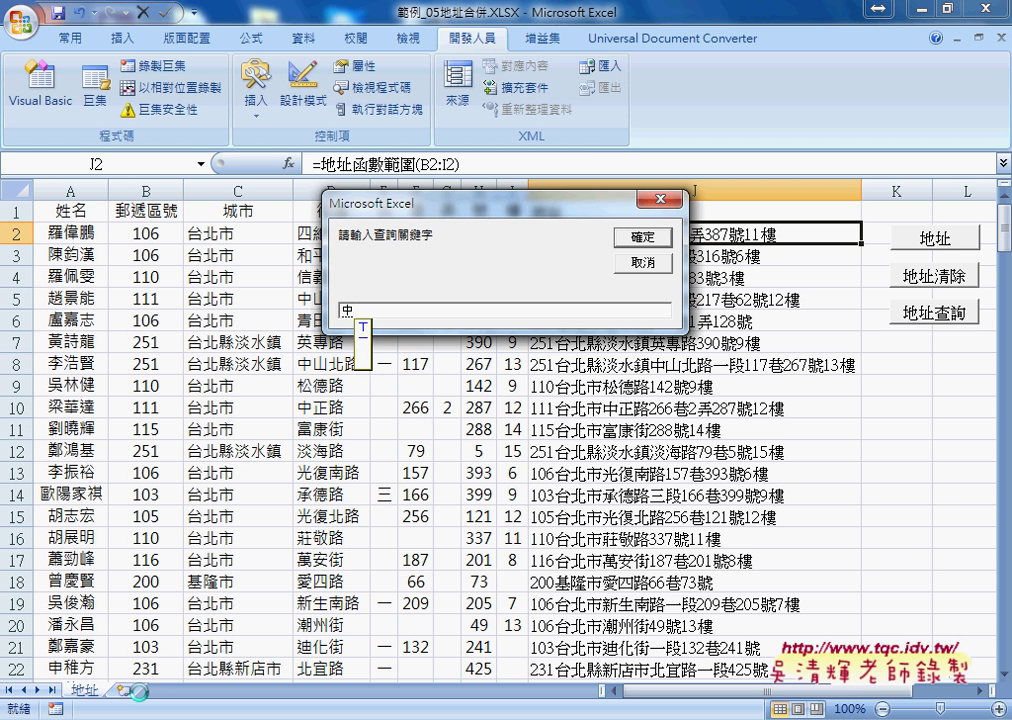
text(孝東)
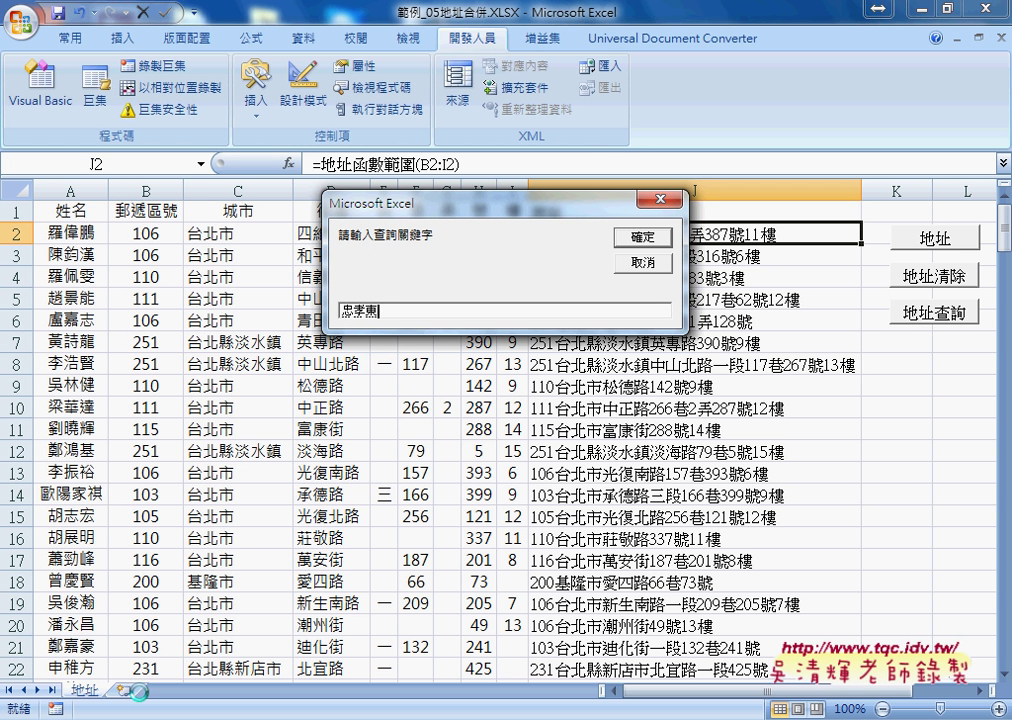
text(路)
click(643, 237)
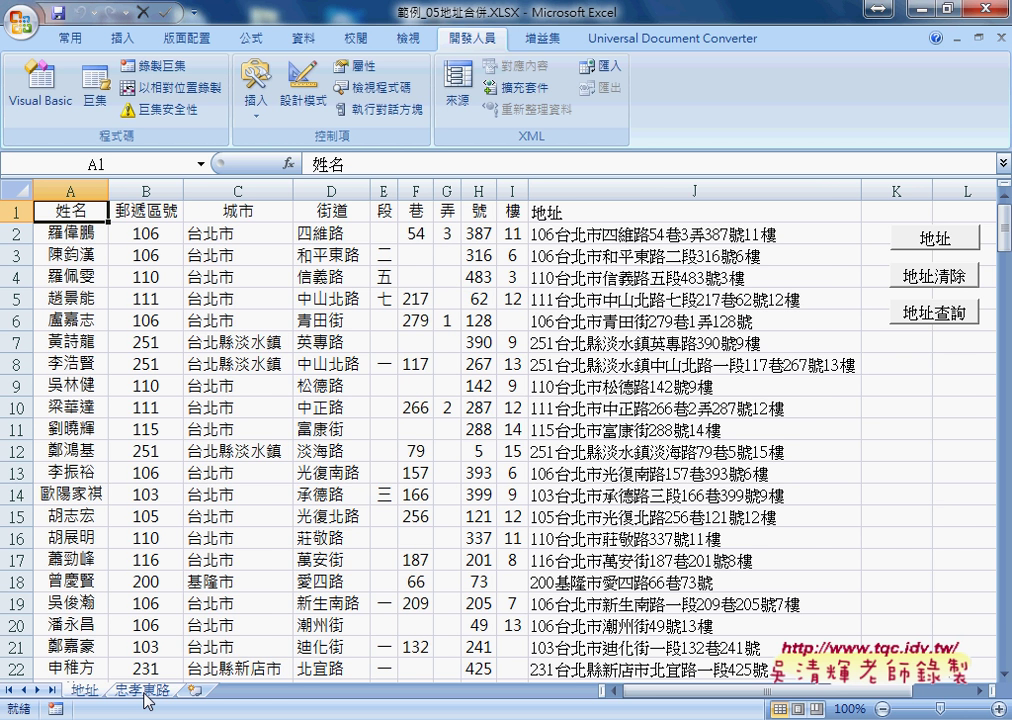
click(145, 690)
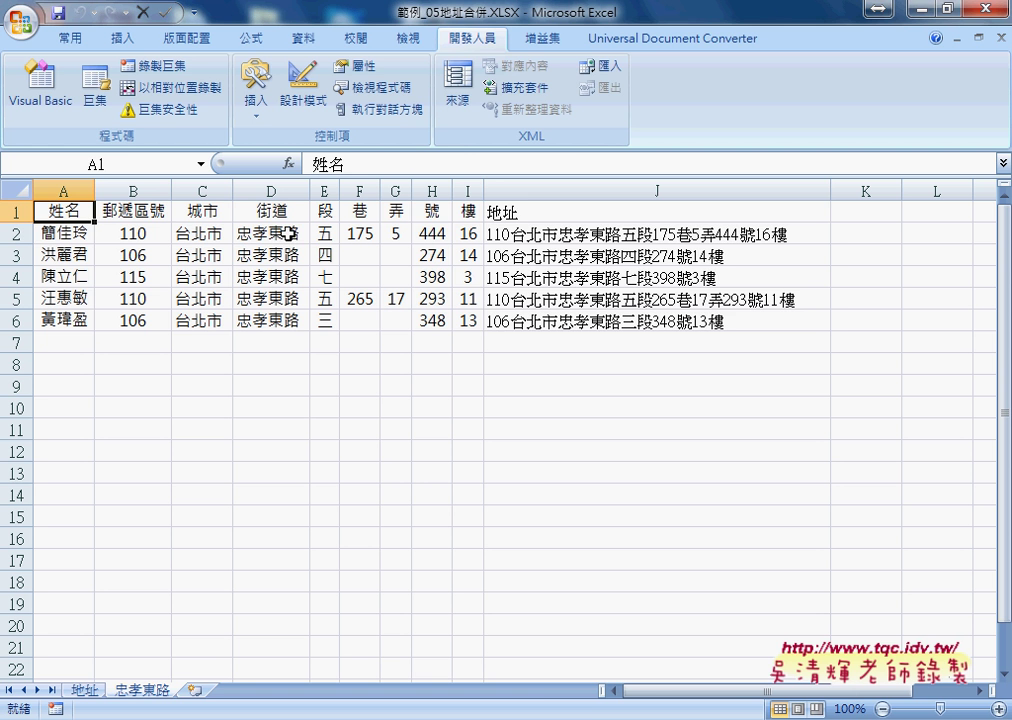
drag(748, 234, 571, 322)
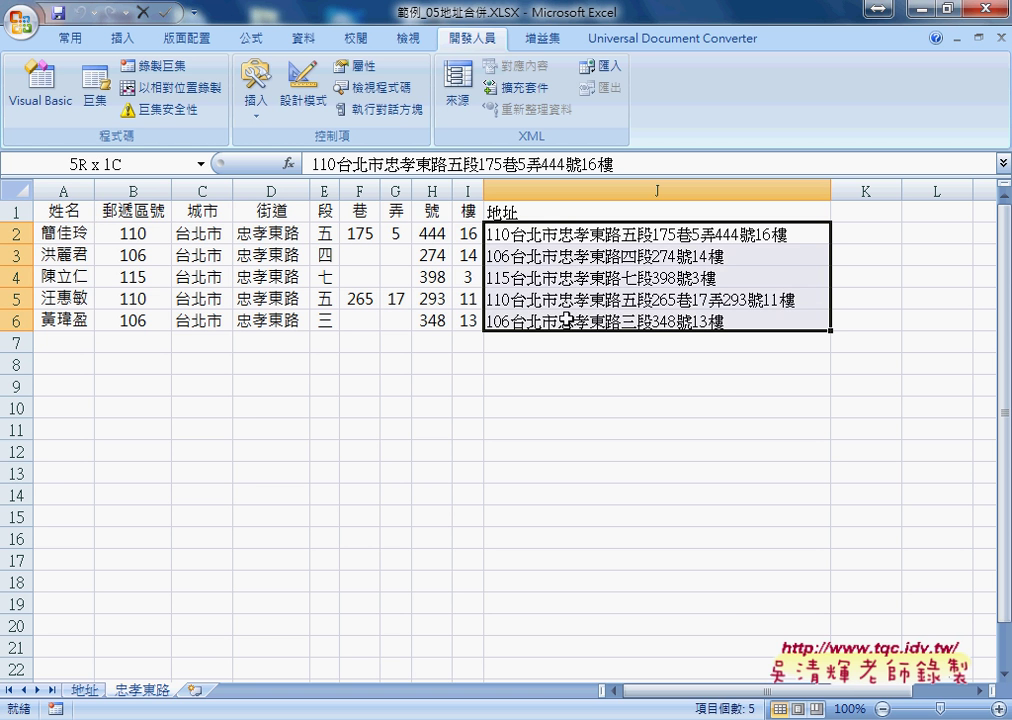
drag(105, 233, 440, 320)
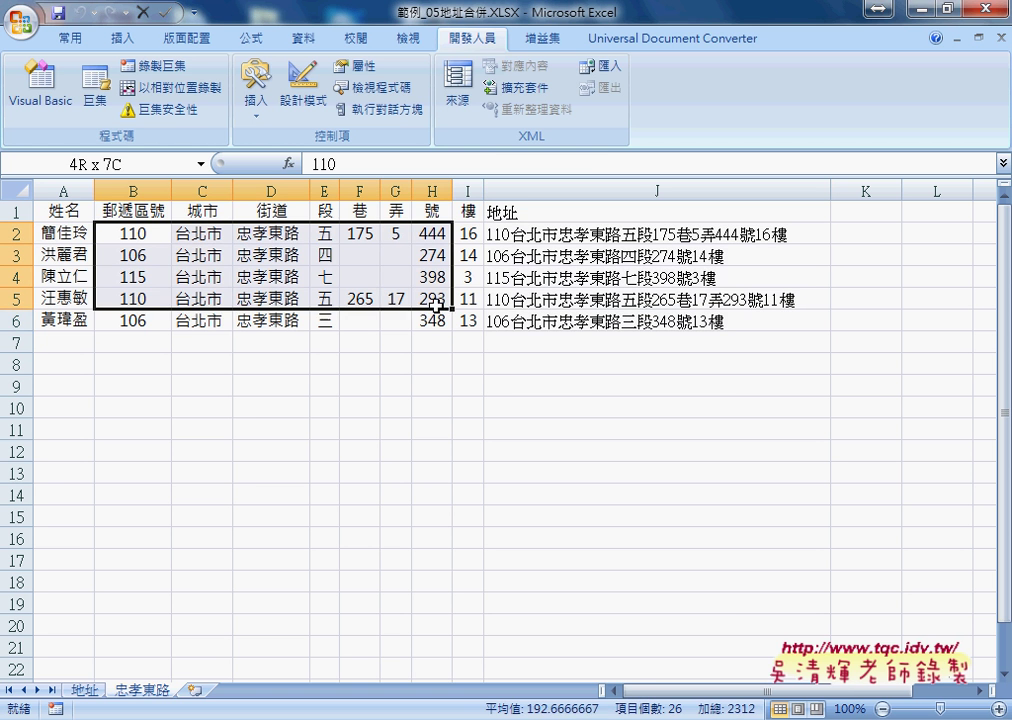
drag(520, 234, 591, 322)
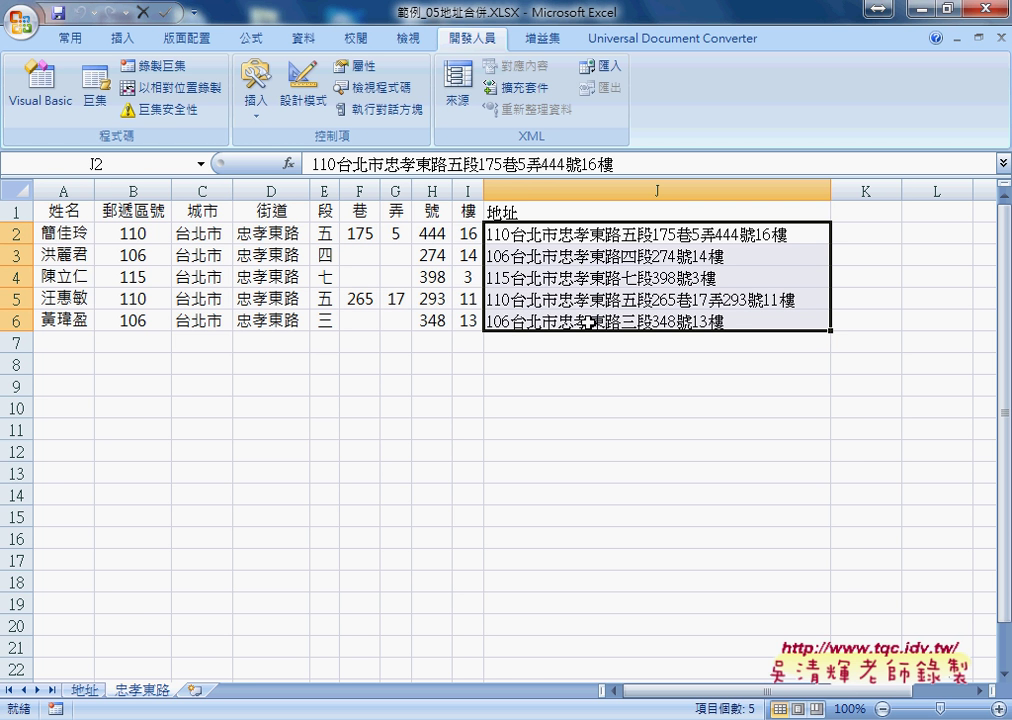
click(92, 692)
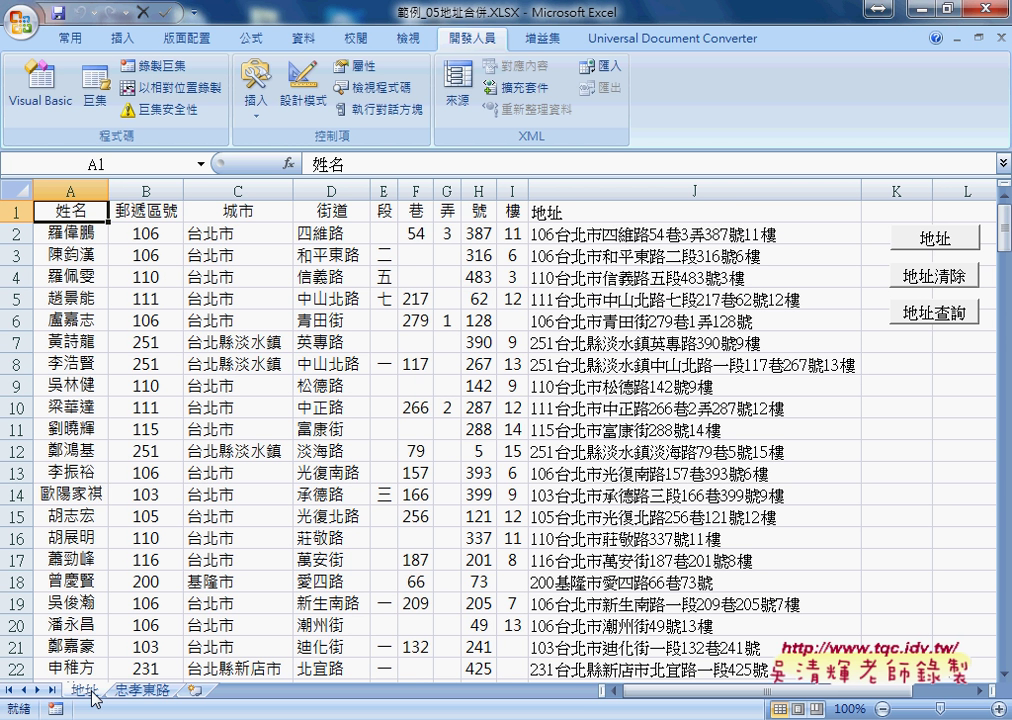
Review the combined addresses in J2:J9, select header J1, and switch to the 資料 tab.
drag(552, 234, 583, 388)
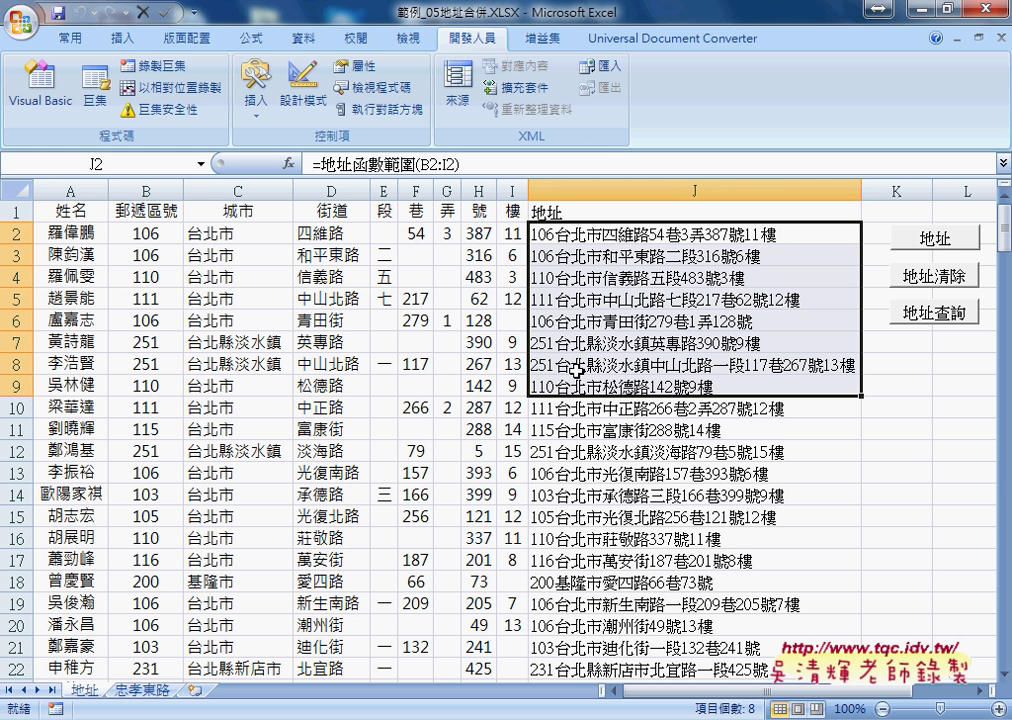
click(578, 213)
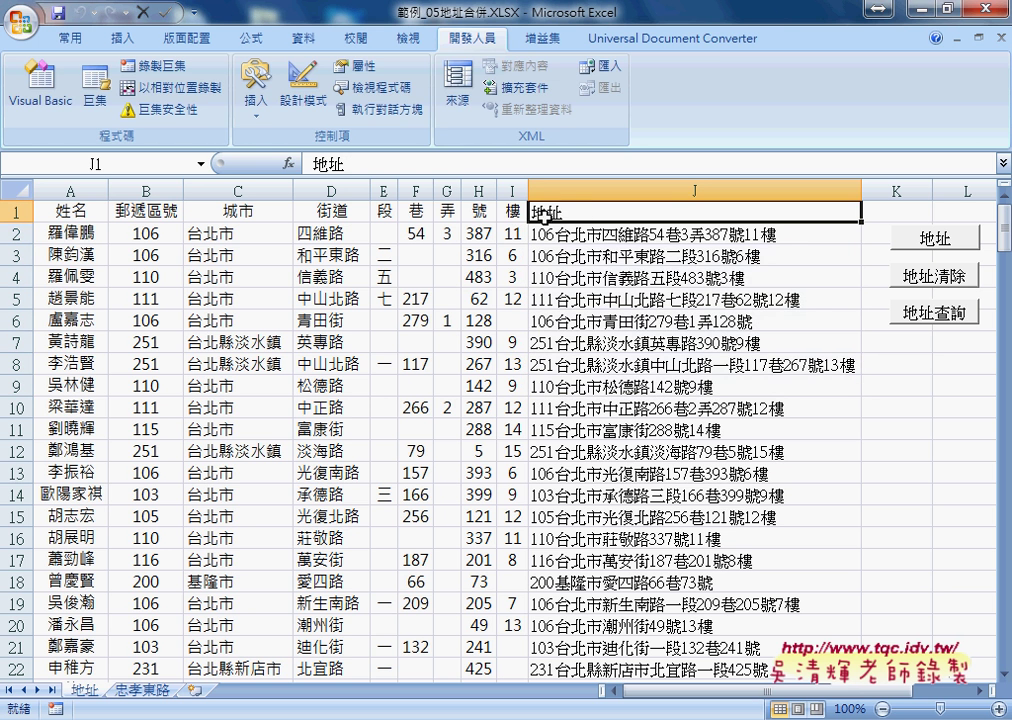
click(304, 40)
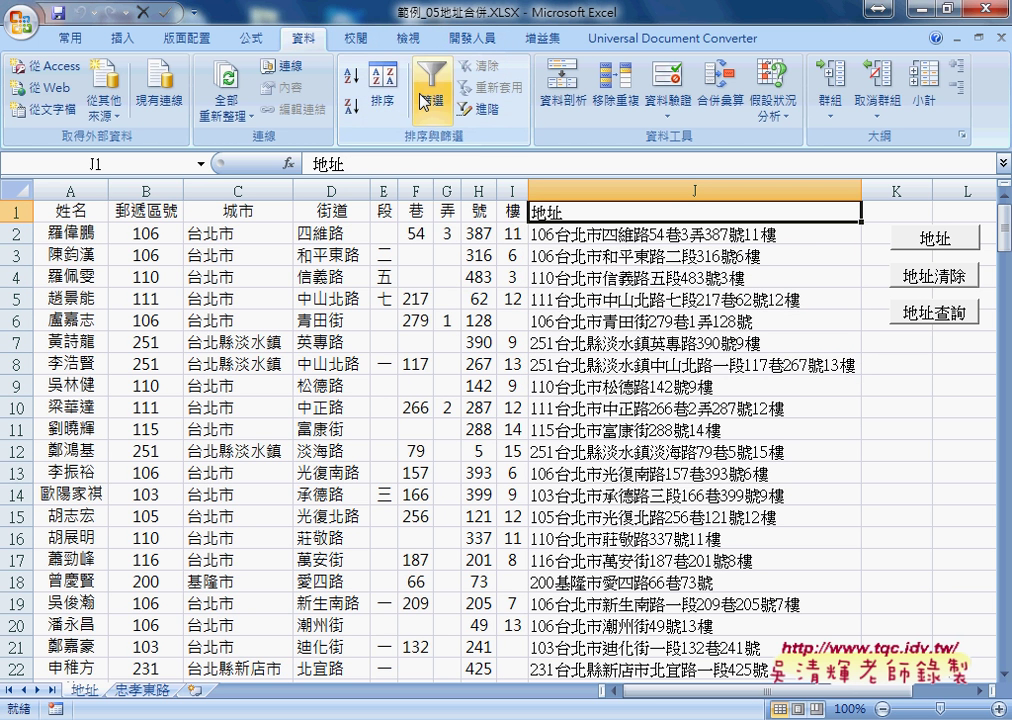
Filter the 地址 column with a 'contains 忠孝東路' text filter, leaving 5 of 206 records.
click(428, 100)
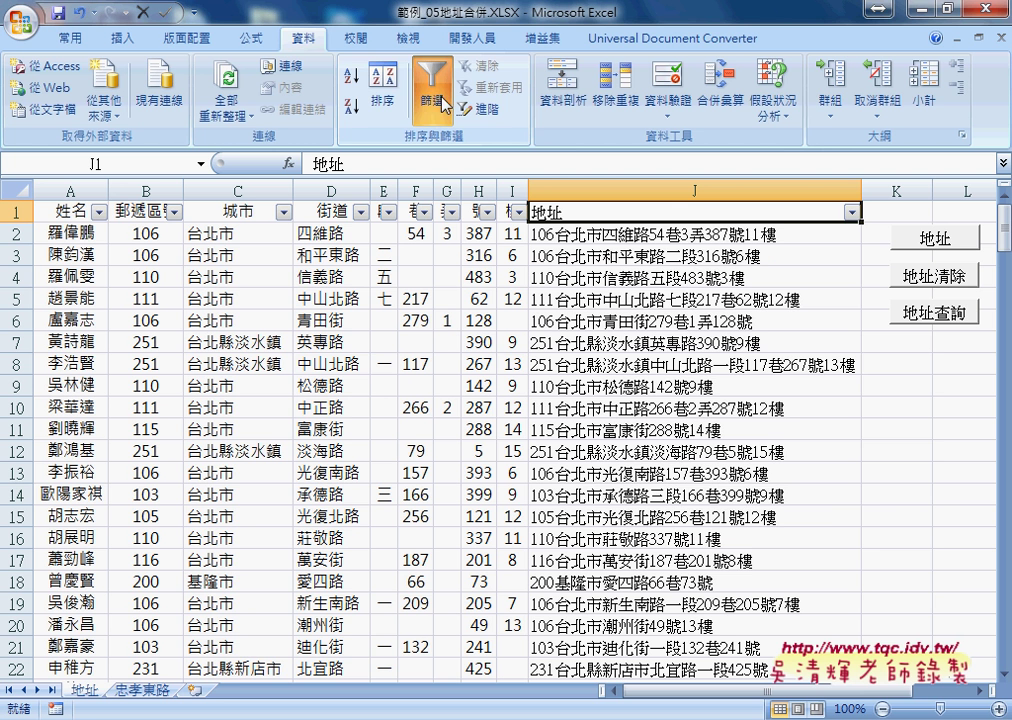
click(851, 212)
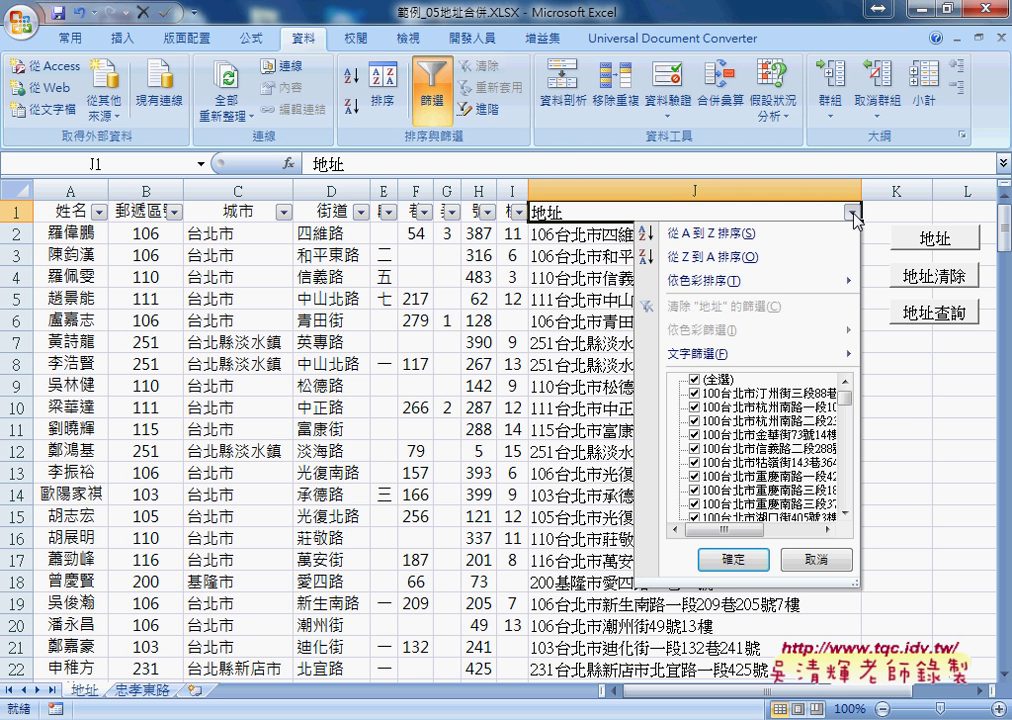
mouse_move(766, 360)
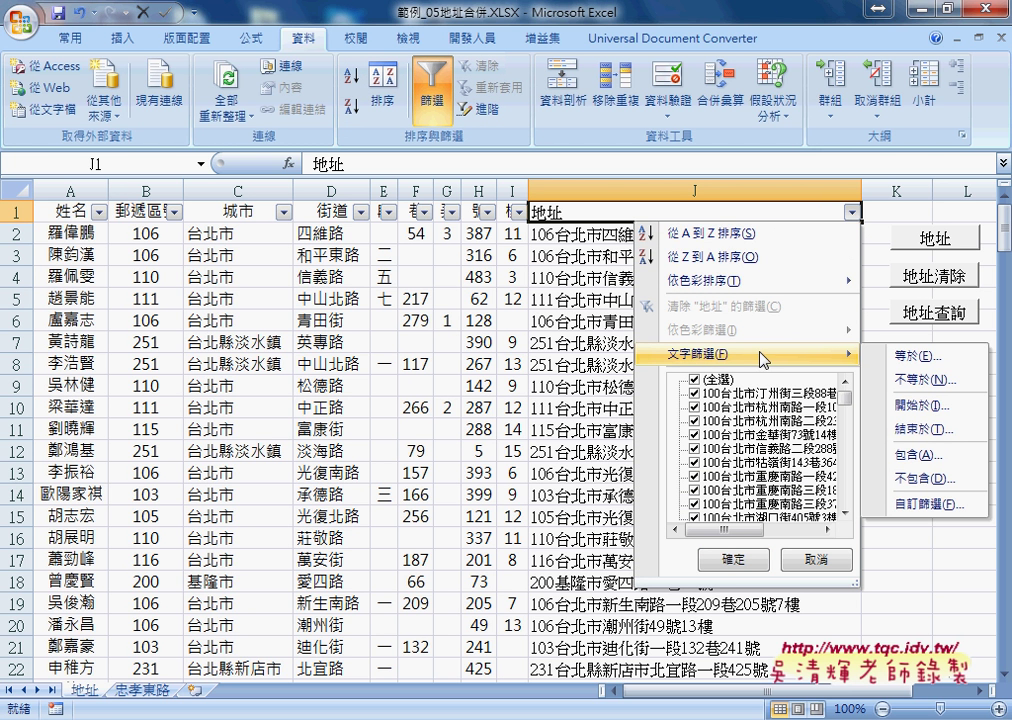
click(929, 459)
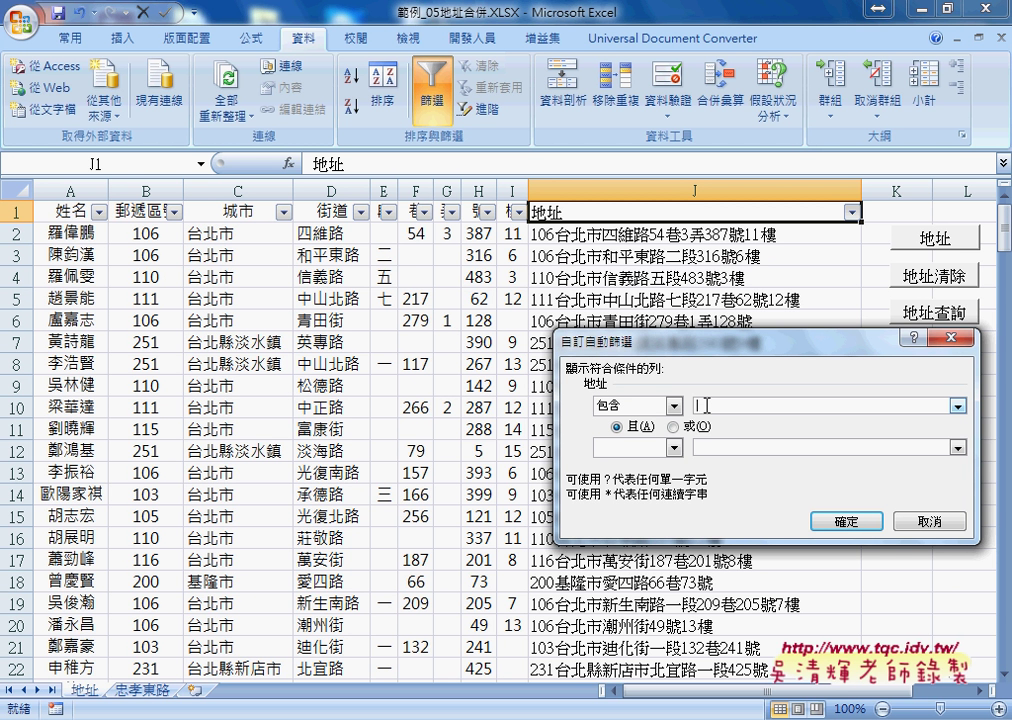
text(ㄓㄨㄥ)
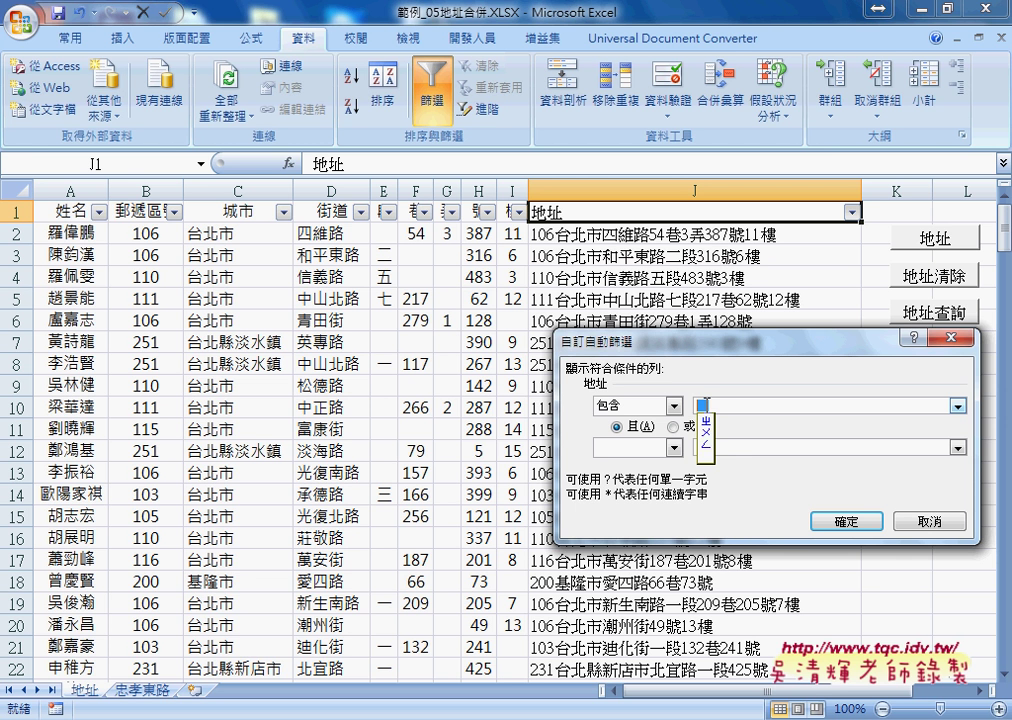
key(space)
text(ㄒ)
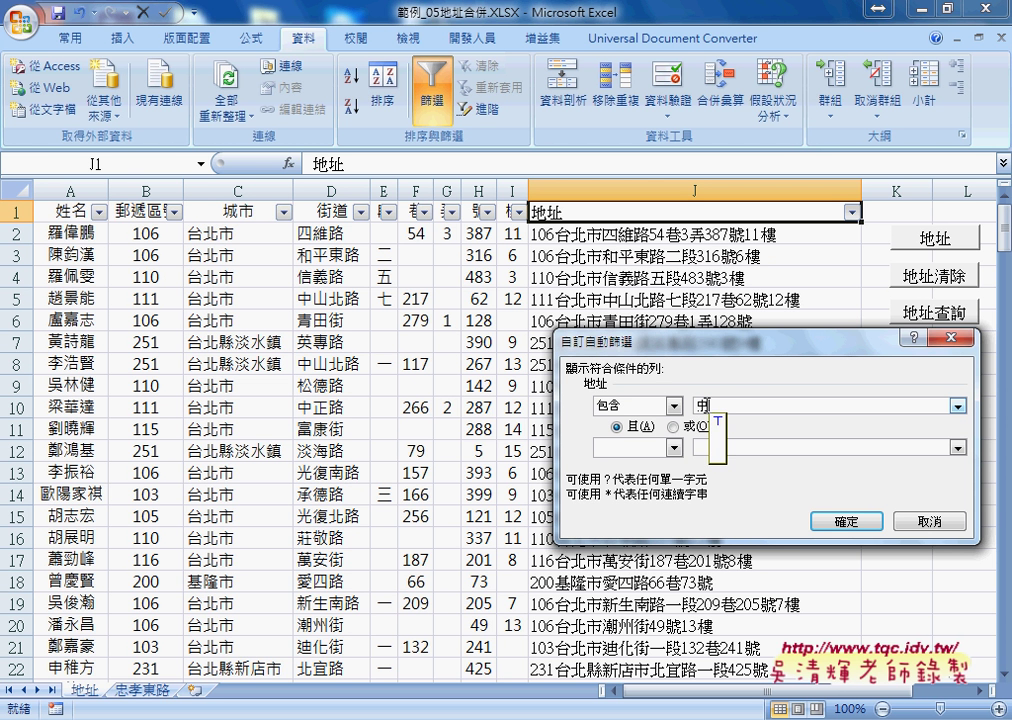
text(ˋㄉㄥ)
key(space)
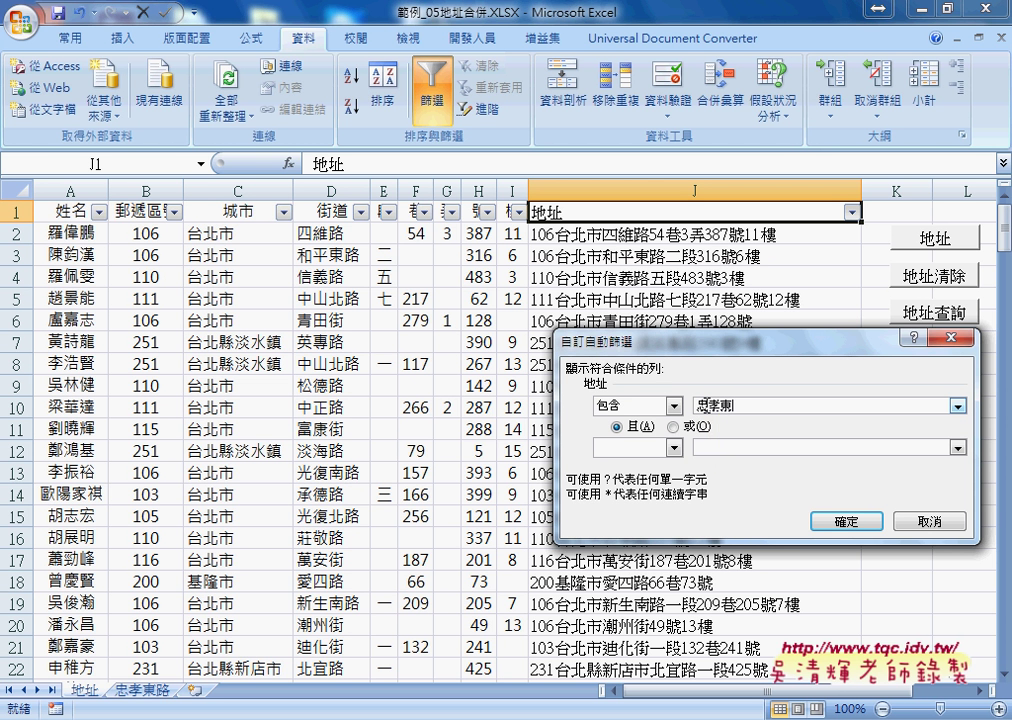
text(ㄌㄨˋ)
click(846, 521)
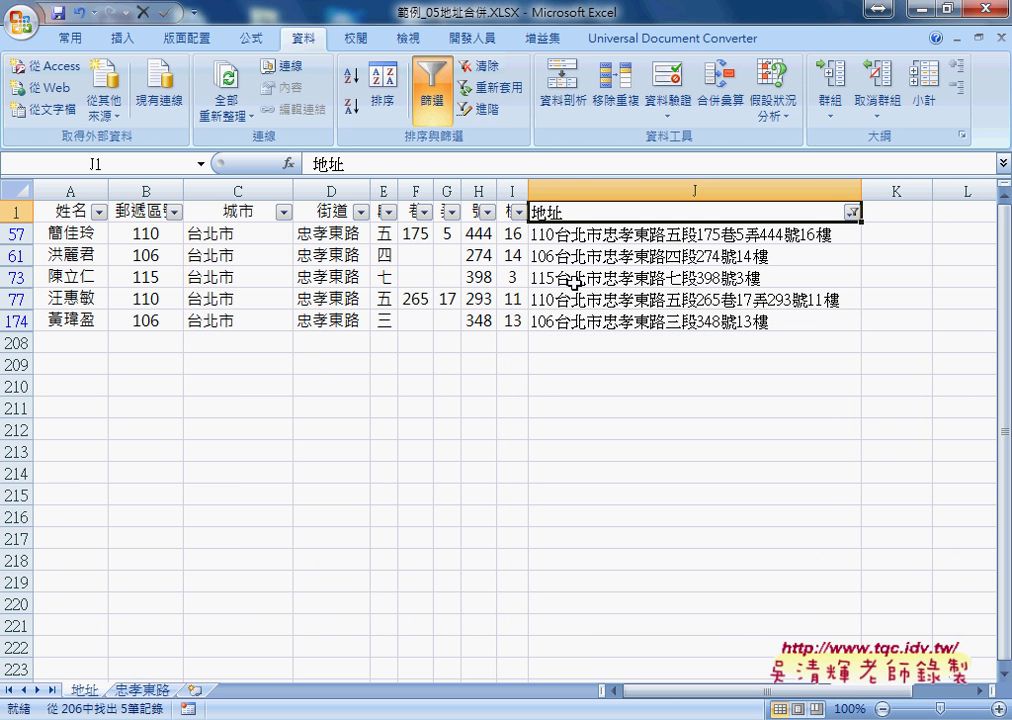
Copy the headers and five filtered 忠孝東路 rows, then insert a new Sheet2.
click(70, 210)
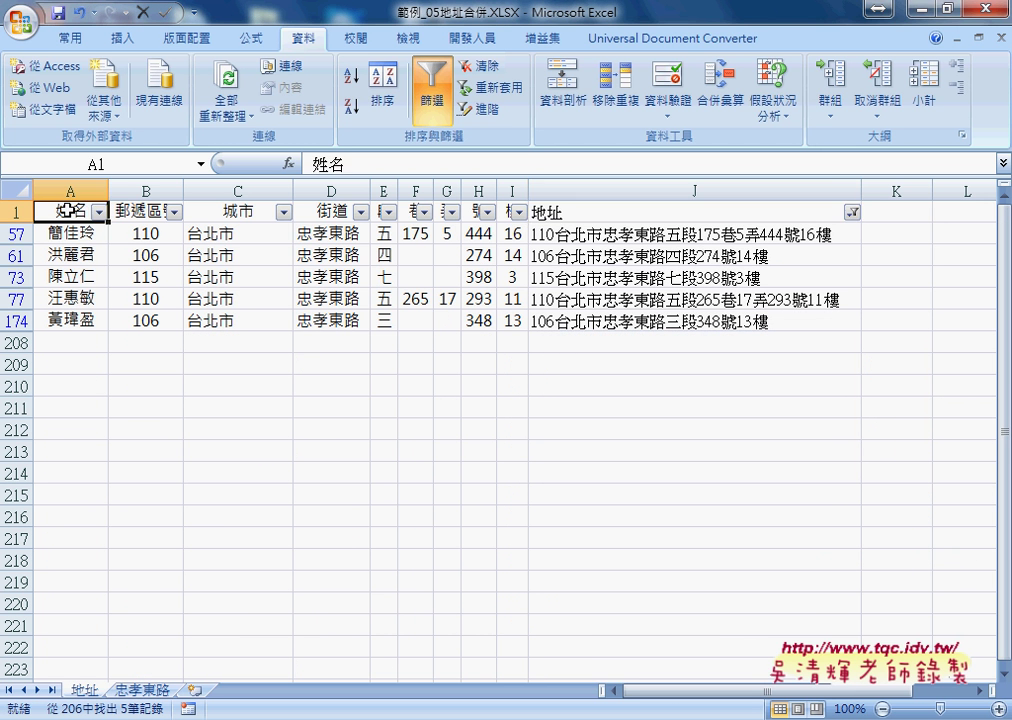
key(ctrl+shift+Right)
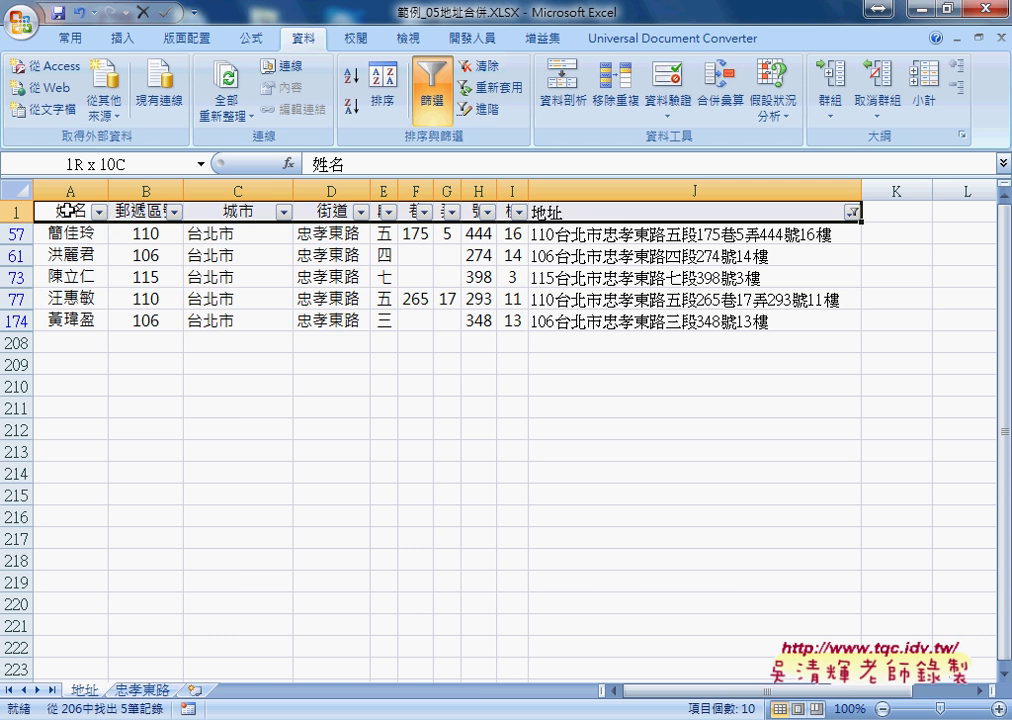
key(ctrl+shift+Down)
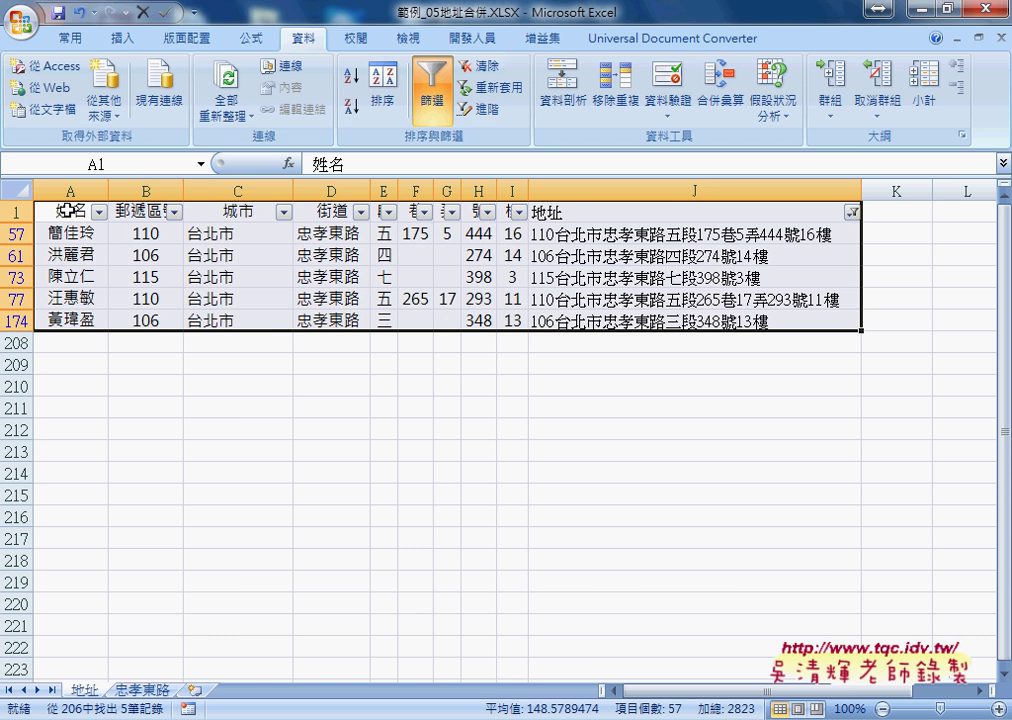
key(ctrl+c)
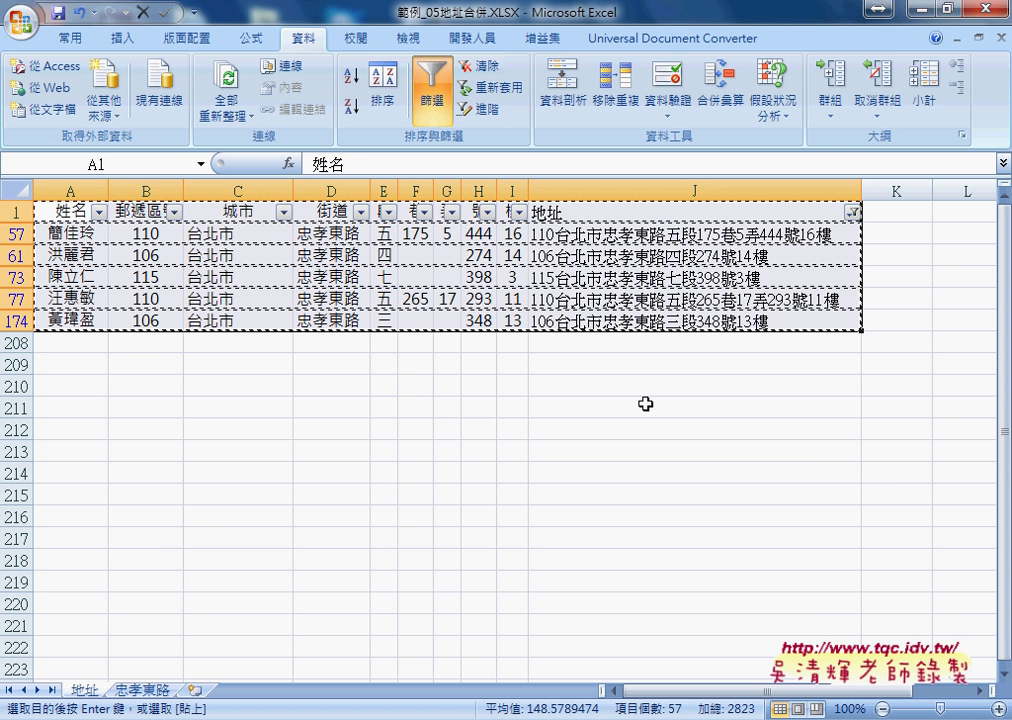
click(196, 690)
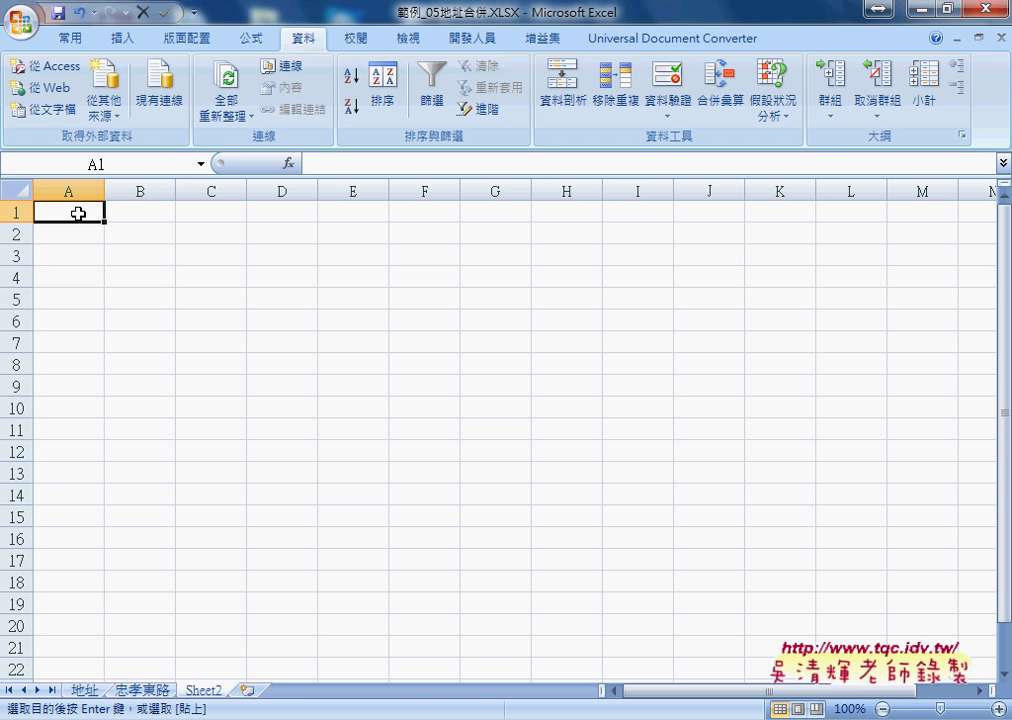
Paste the filtered rows into Sheet2 and auto-fit the widths of columns A–I.
key(ctrl+v)
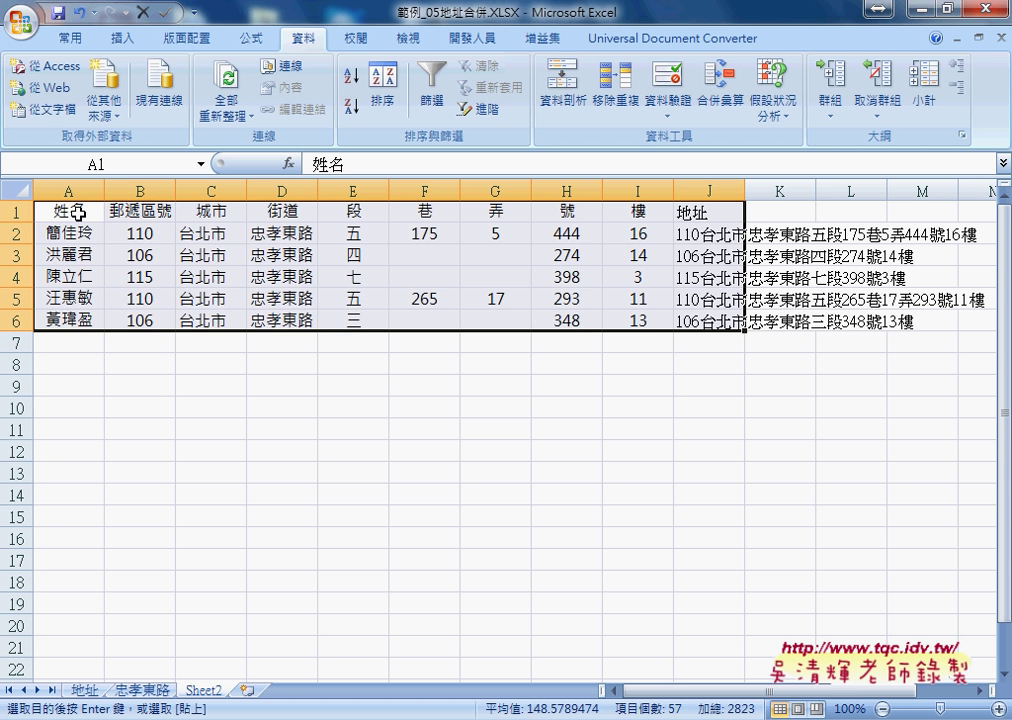
drag(68, 190, 656, 194)
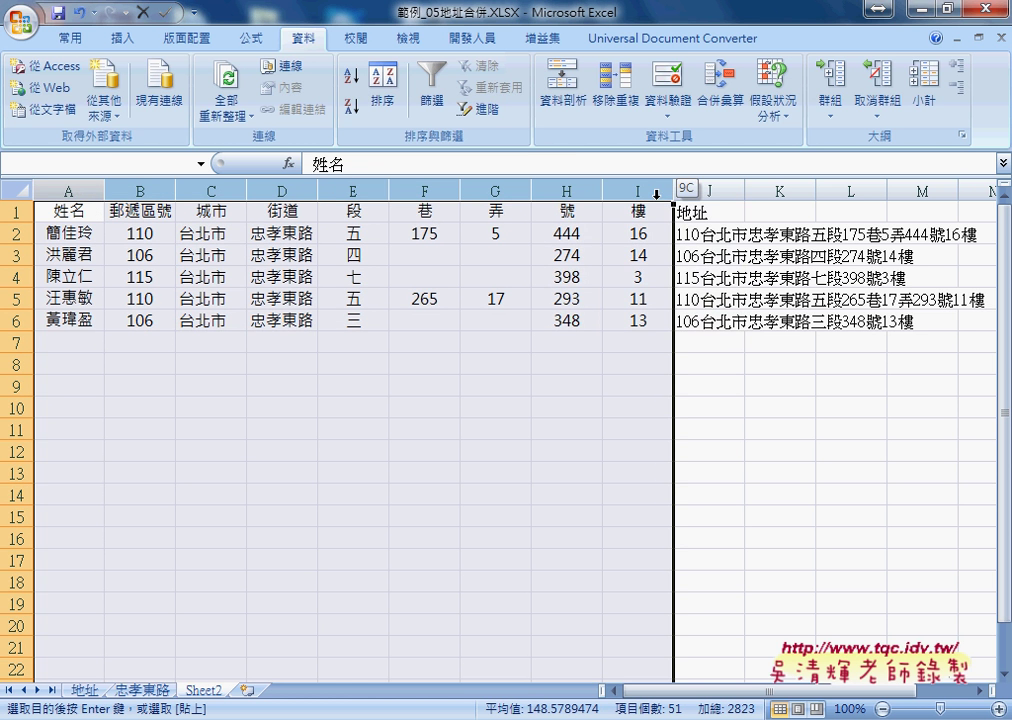
click(86, 40)
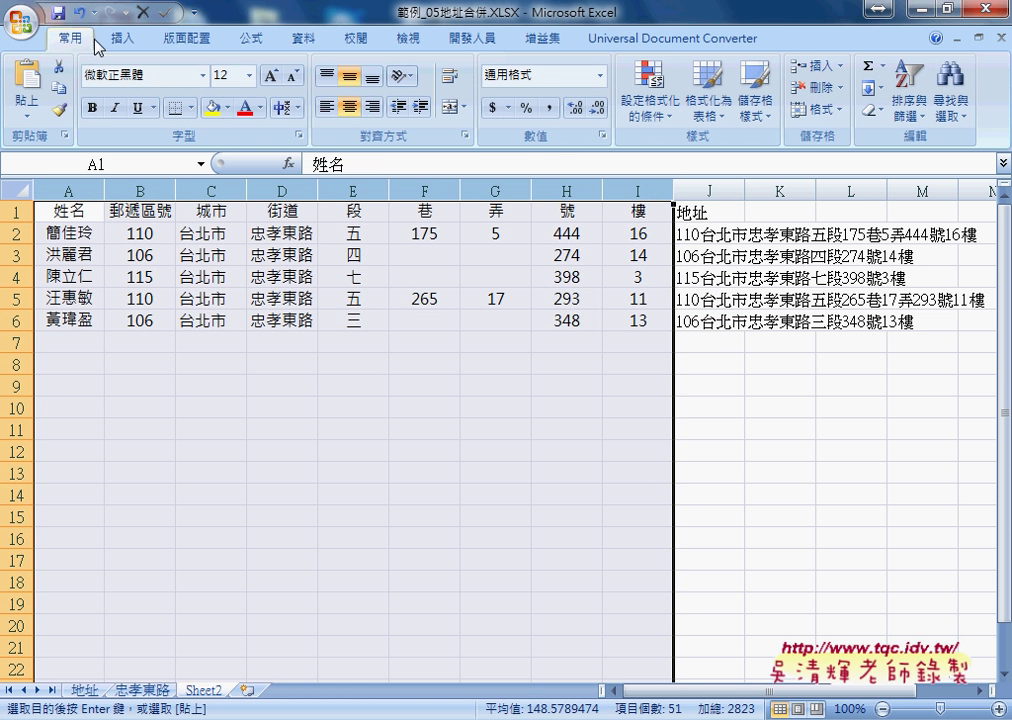
click(763, 118)
click(822, 110)
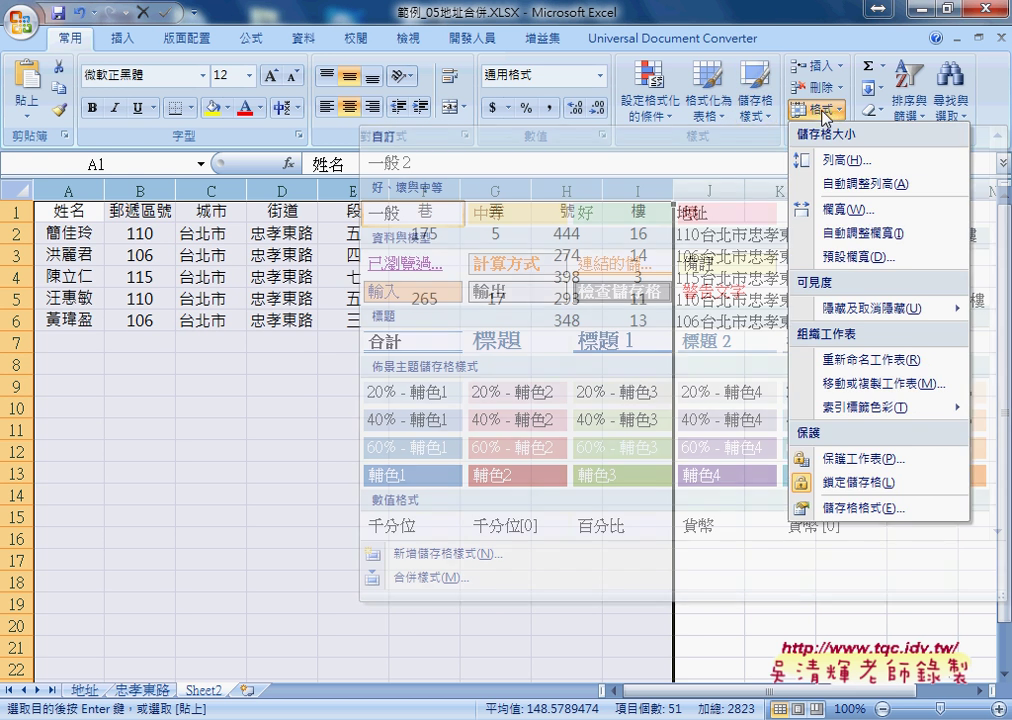
click(876, 240)
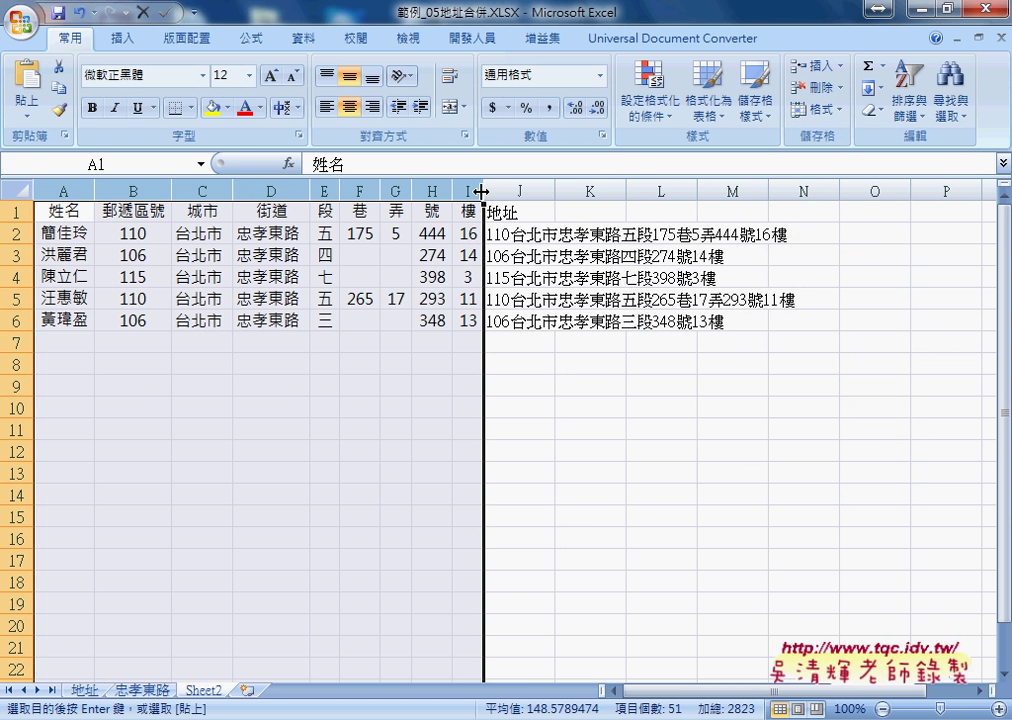
Turn off the filter on the 地址 sheet so every row shows, then select A1.
click(79, 690)
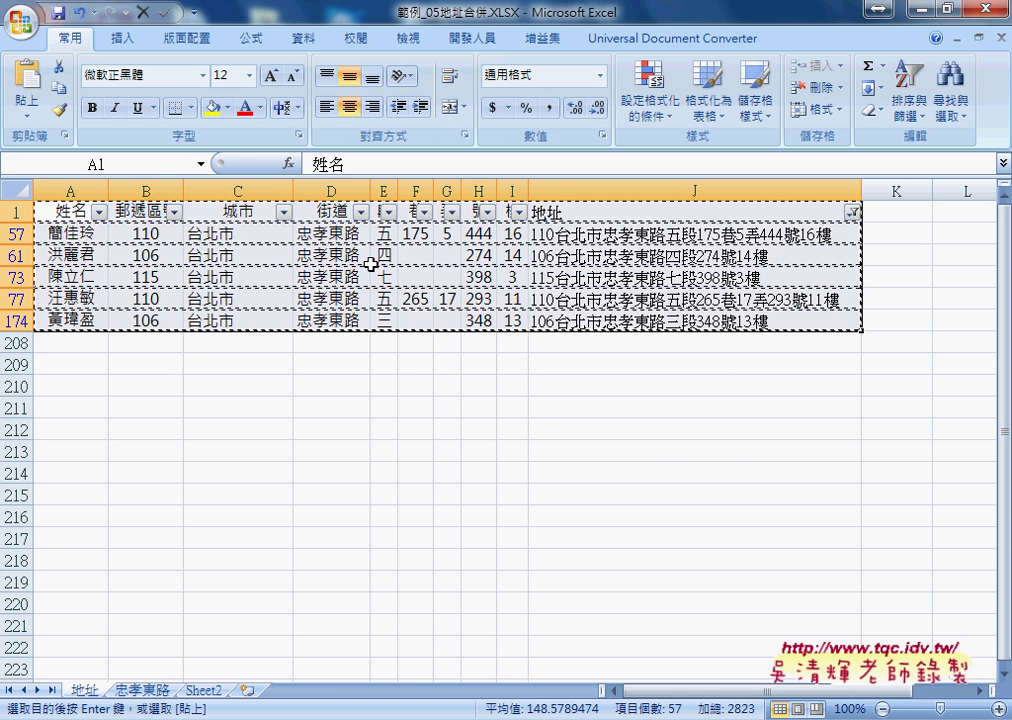
click(310, 40)
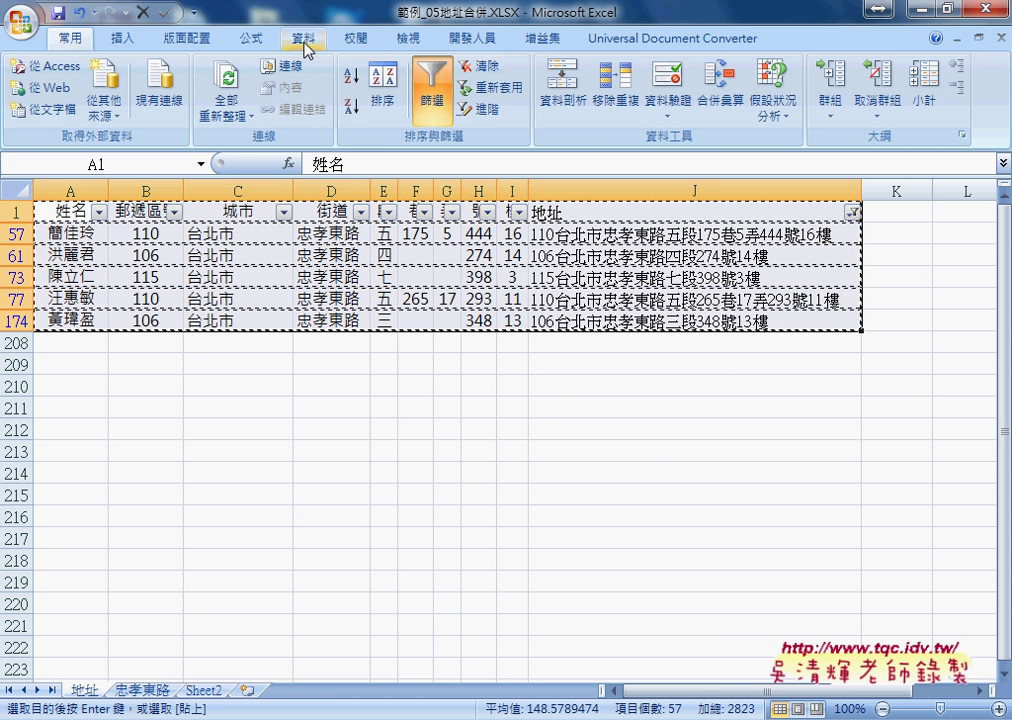
click(440, 100)
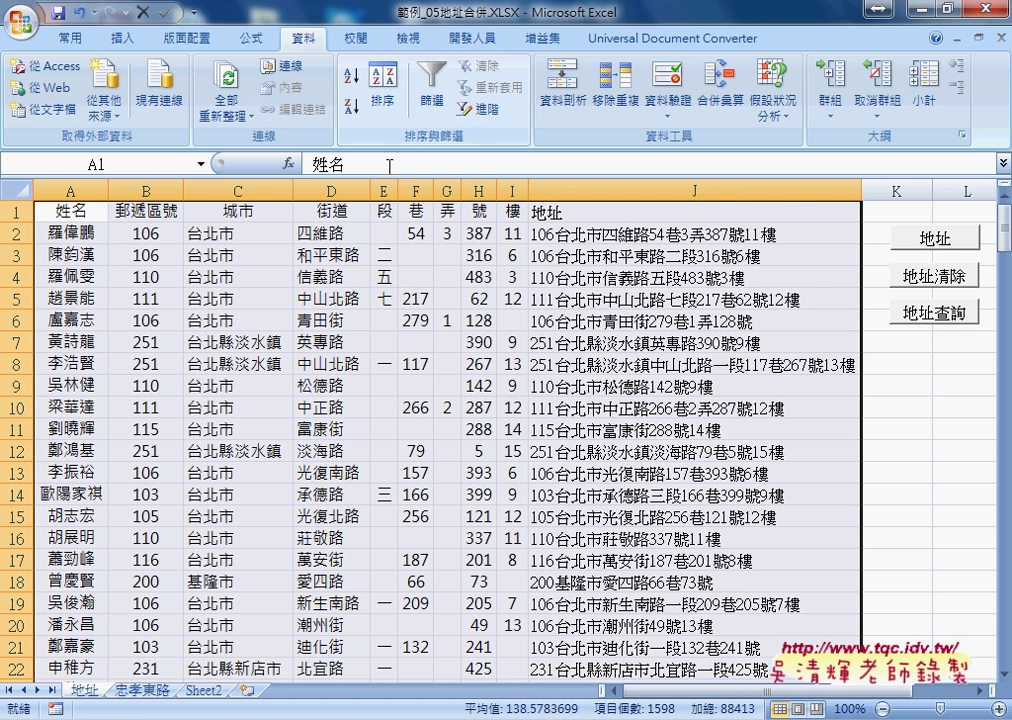
click(68, 211)
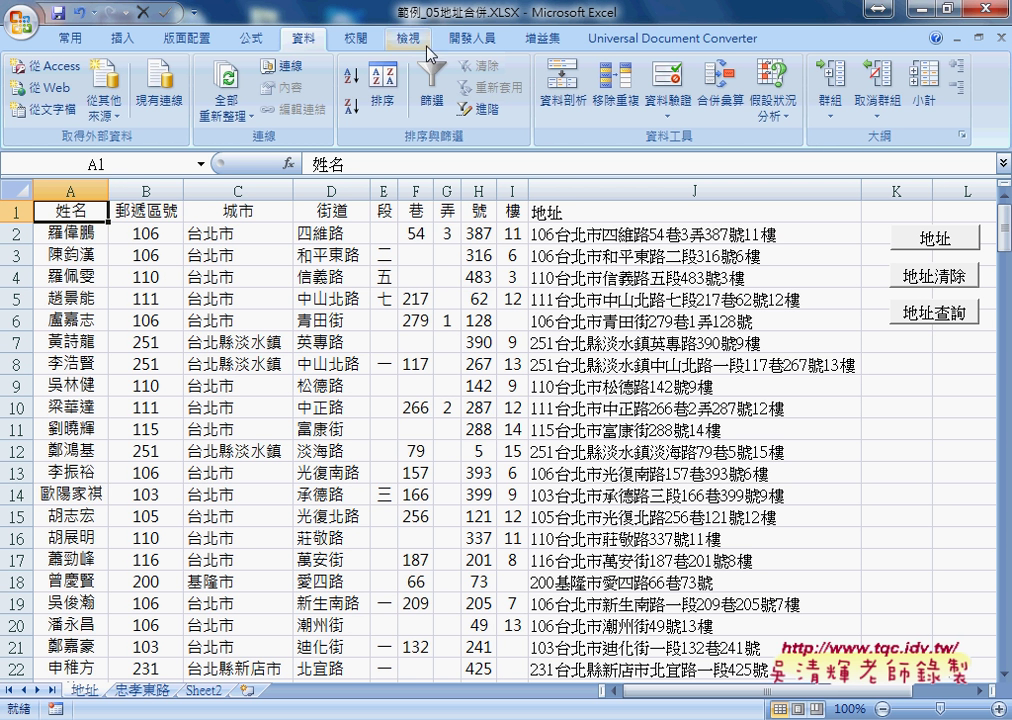
Open the Visual Basic Editor on the 地址查詢 macro code in Module1.
click(470, 38)
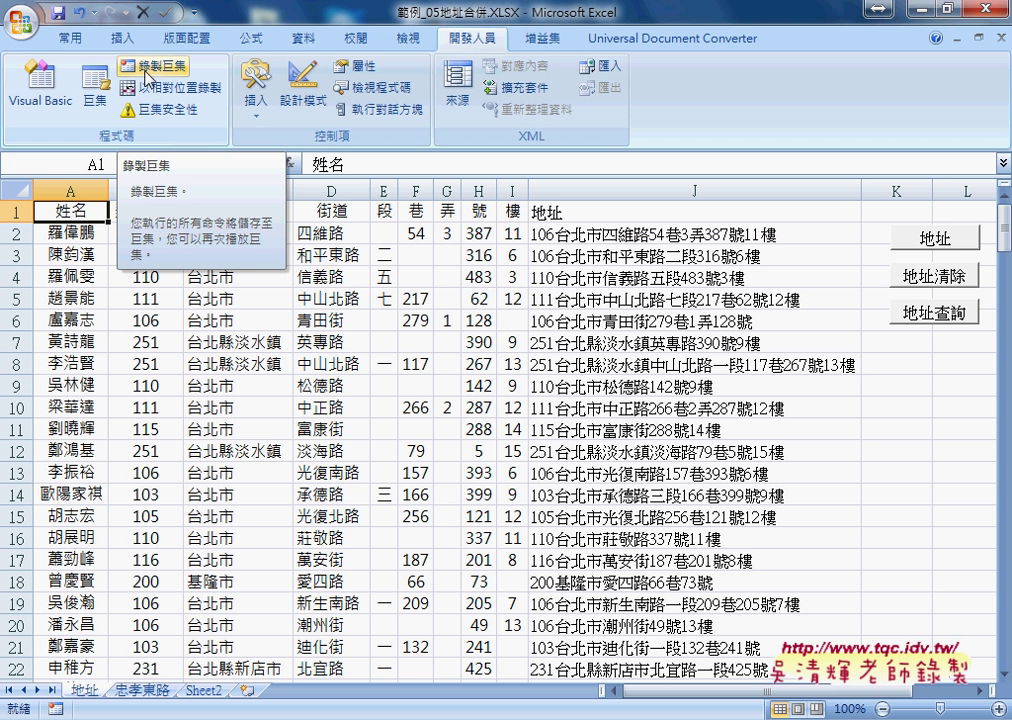
click(58, 118)
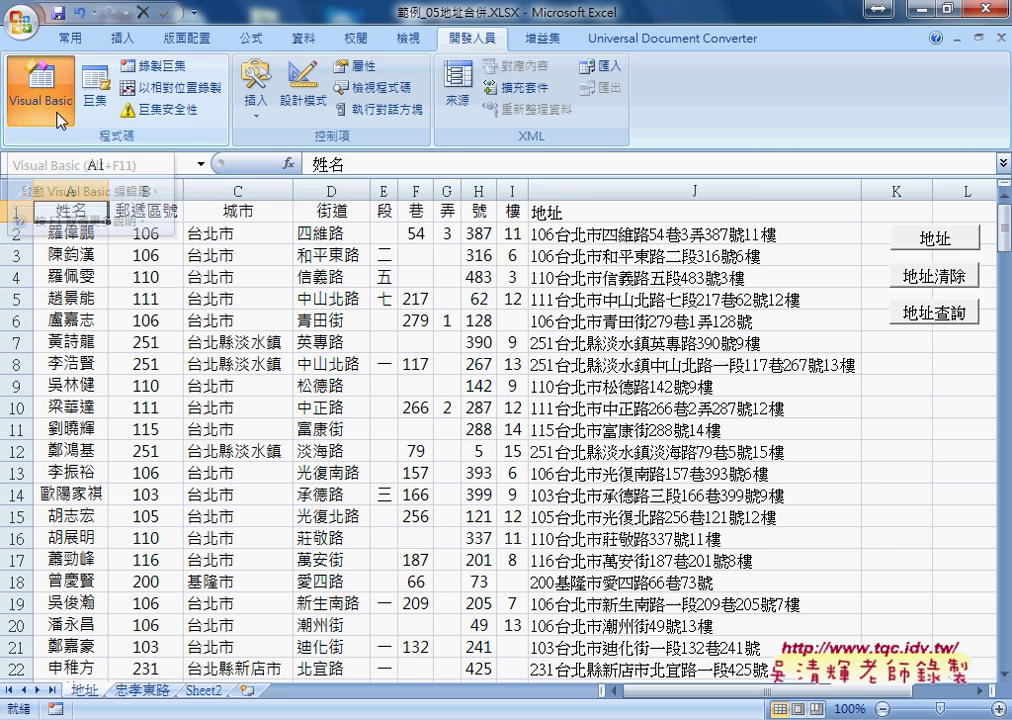
scroll(399, 389, down, 1)
scroll(399, 389, down, 2)
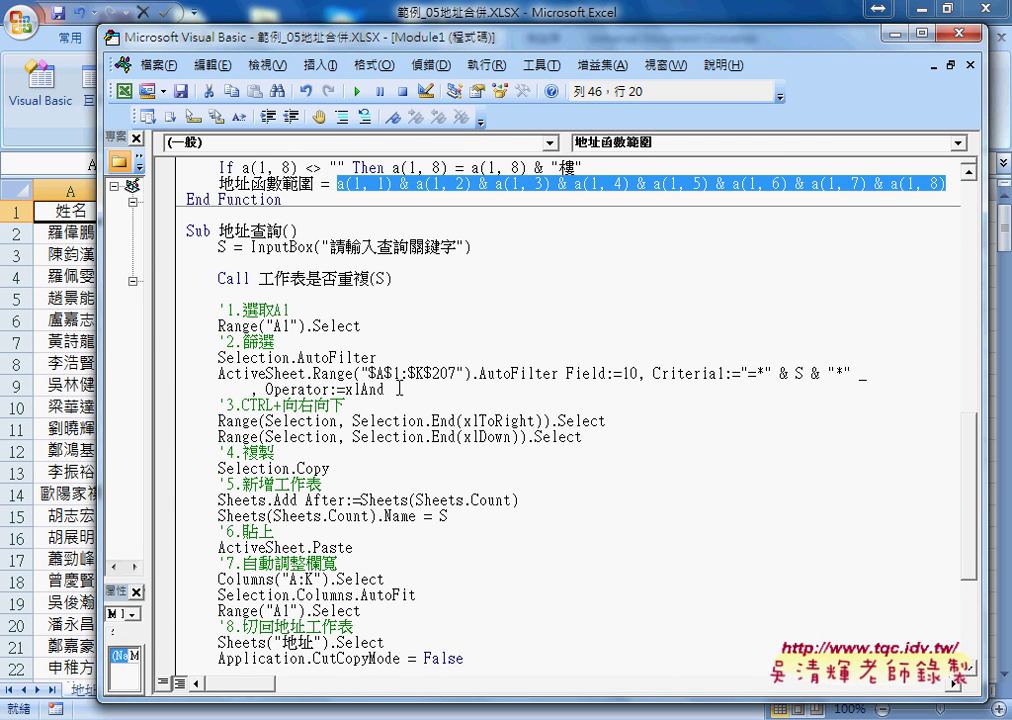
Delete the Call 工作表是否重複(S) line and the blank line left behind it.
drag(407, 280, 130, 272)
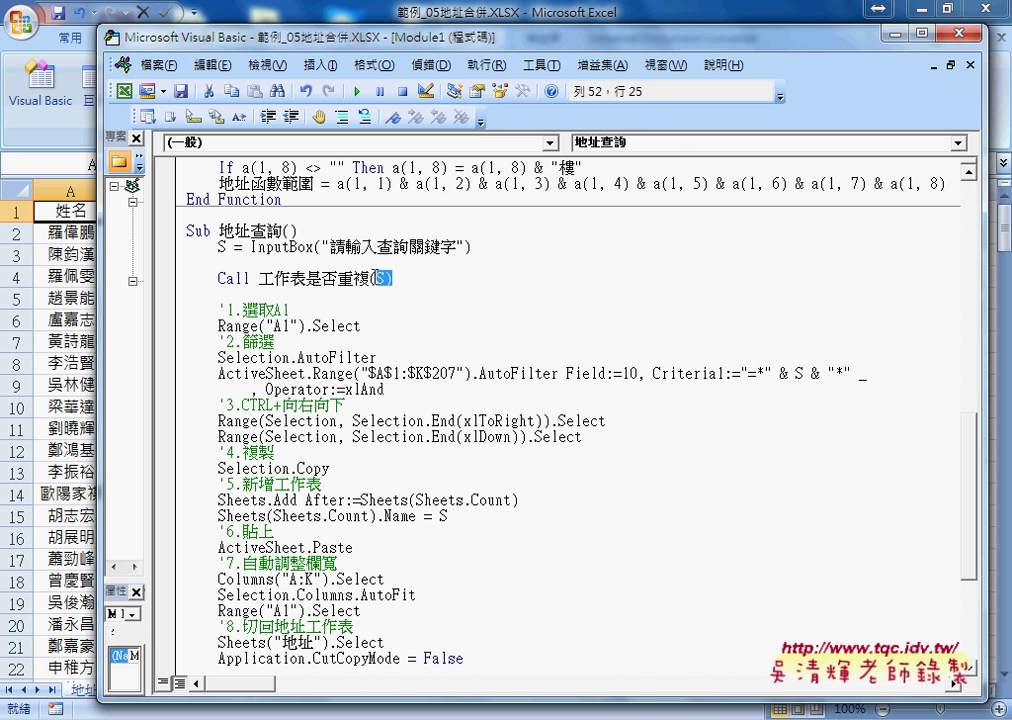
key(Delete)
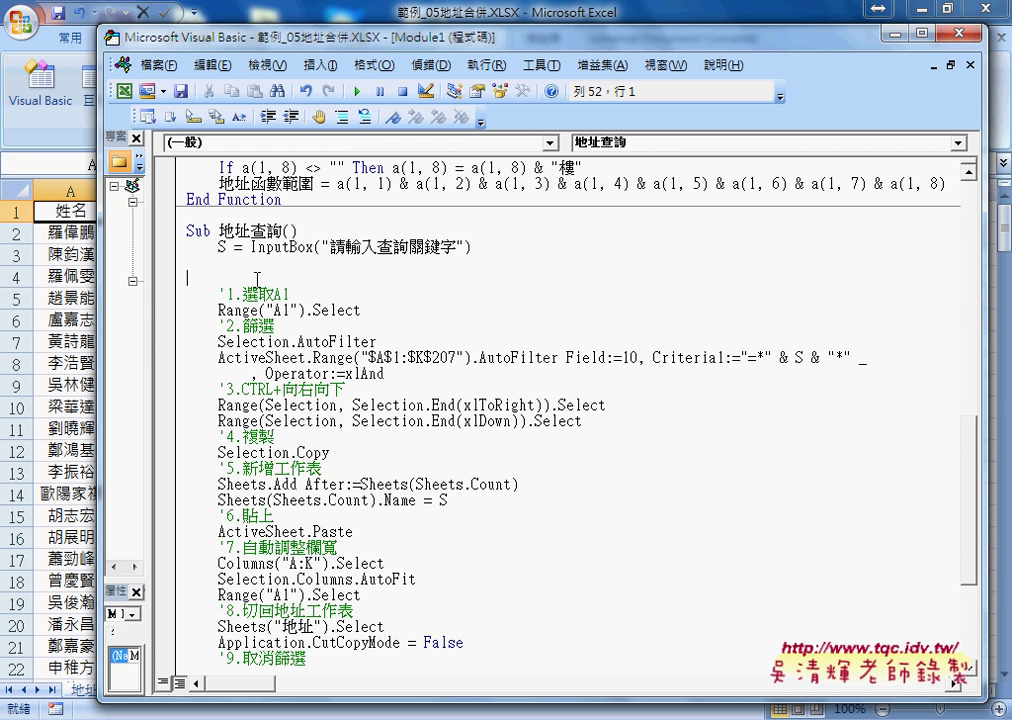
click(181, 262)
key(Delete)
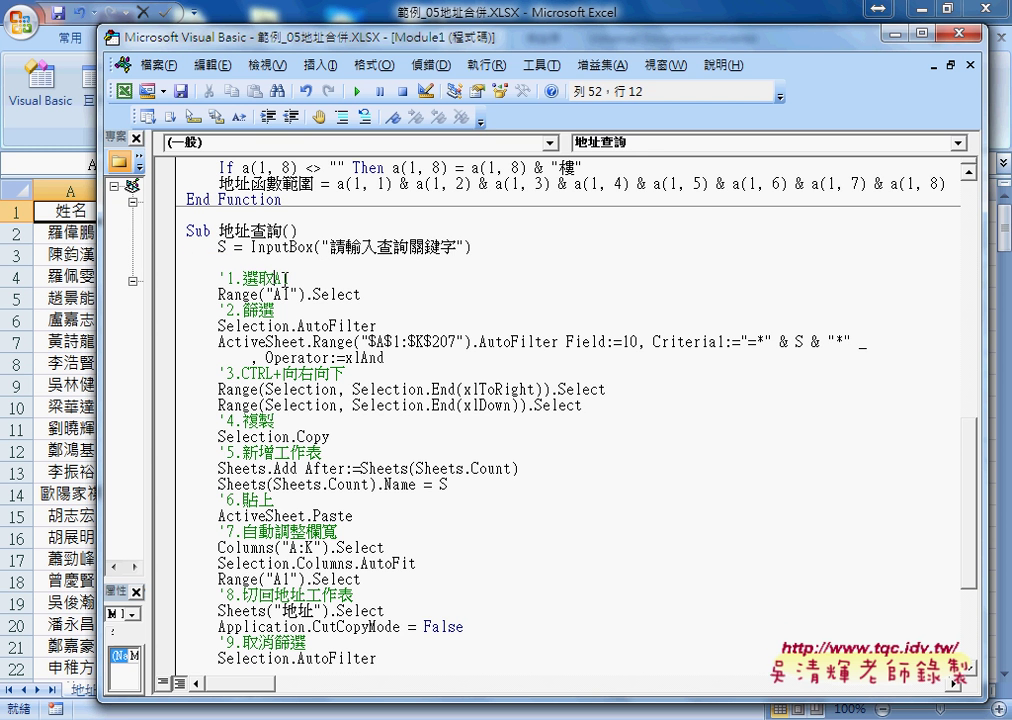
drag(290, 278, 219, 278)
scroll(255, 300, down, 2)
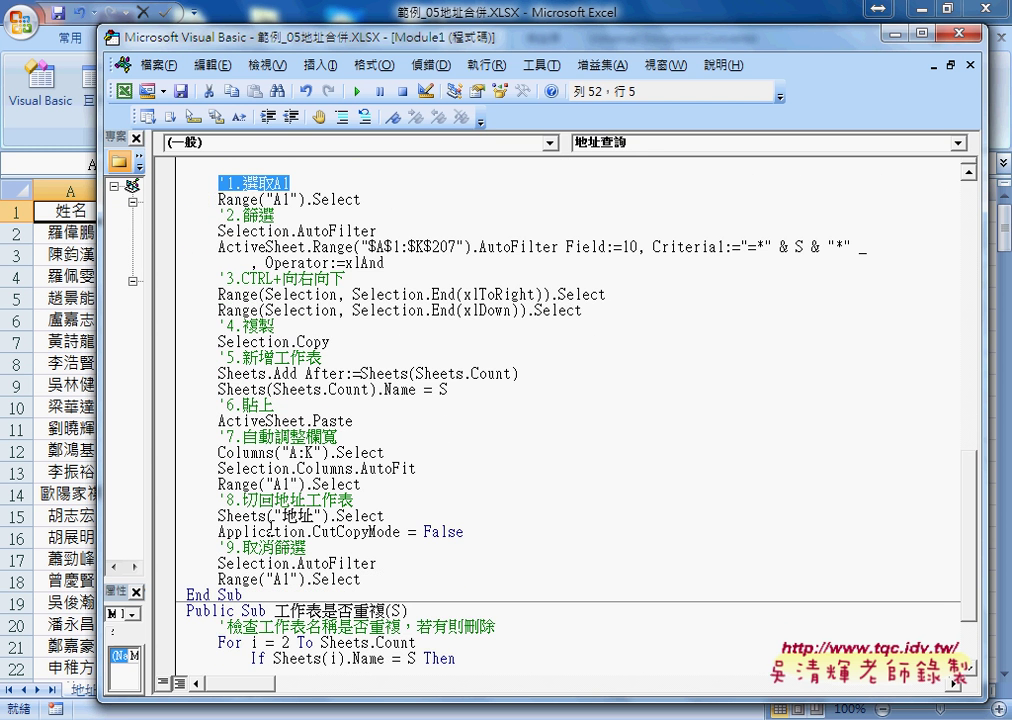
drag(318, 550, 152, 168)
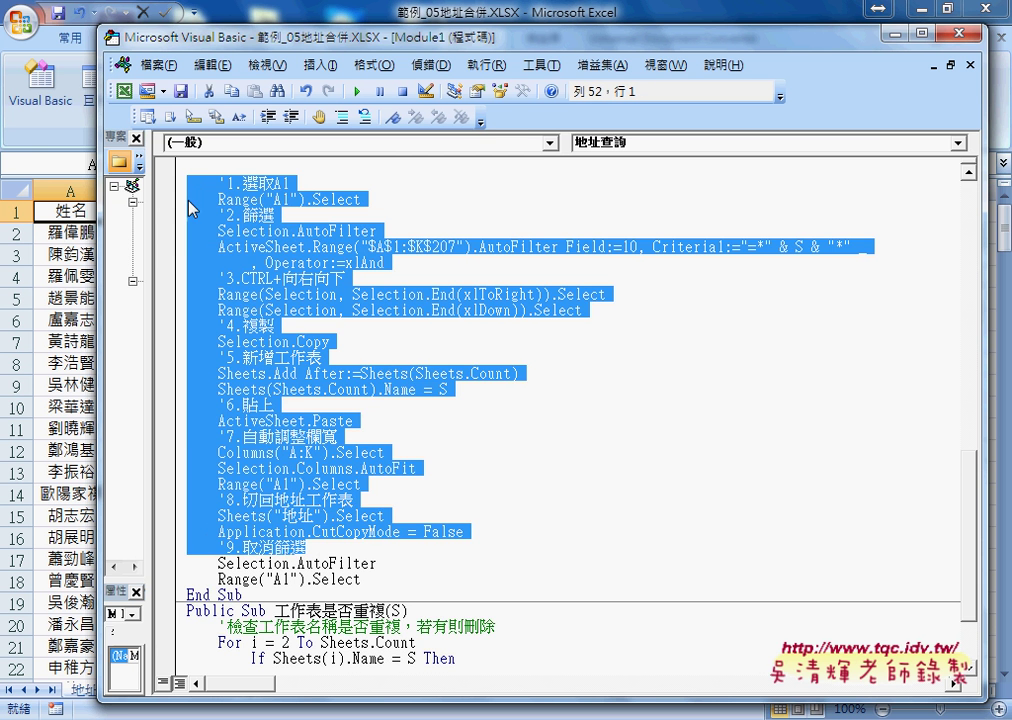
scroll(250, 316, up, 2)
scroll(248, 314, down, 1)
click(268, 289)
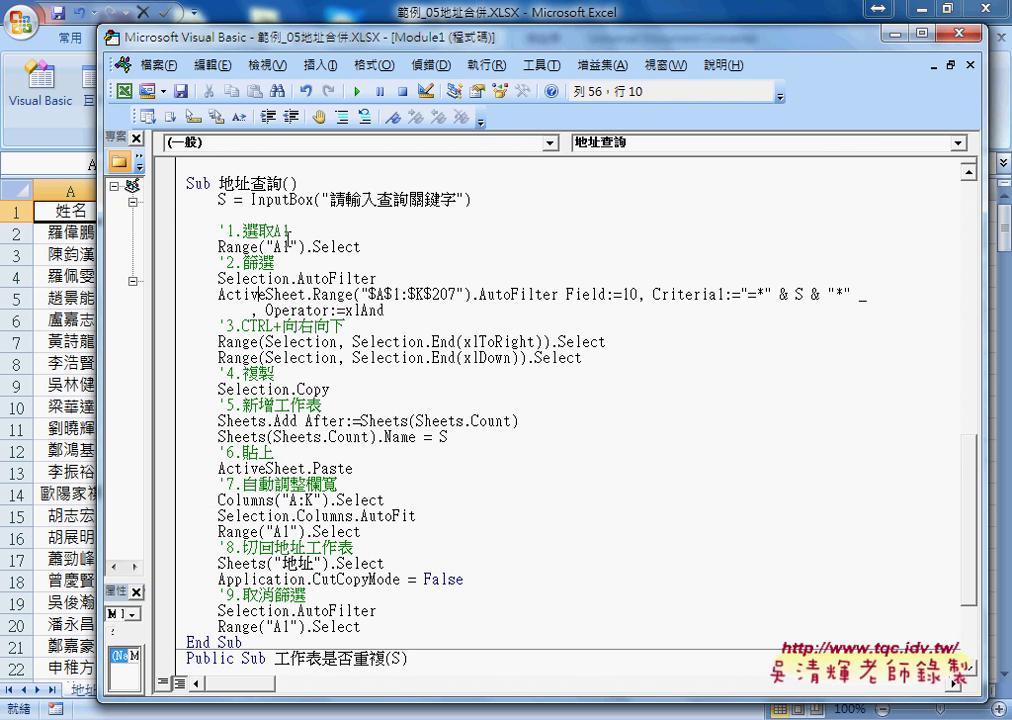
click(290, 231)
drag(290, 231, 219, 231)
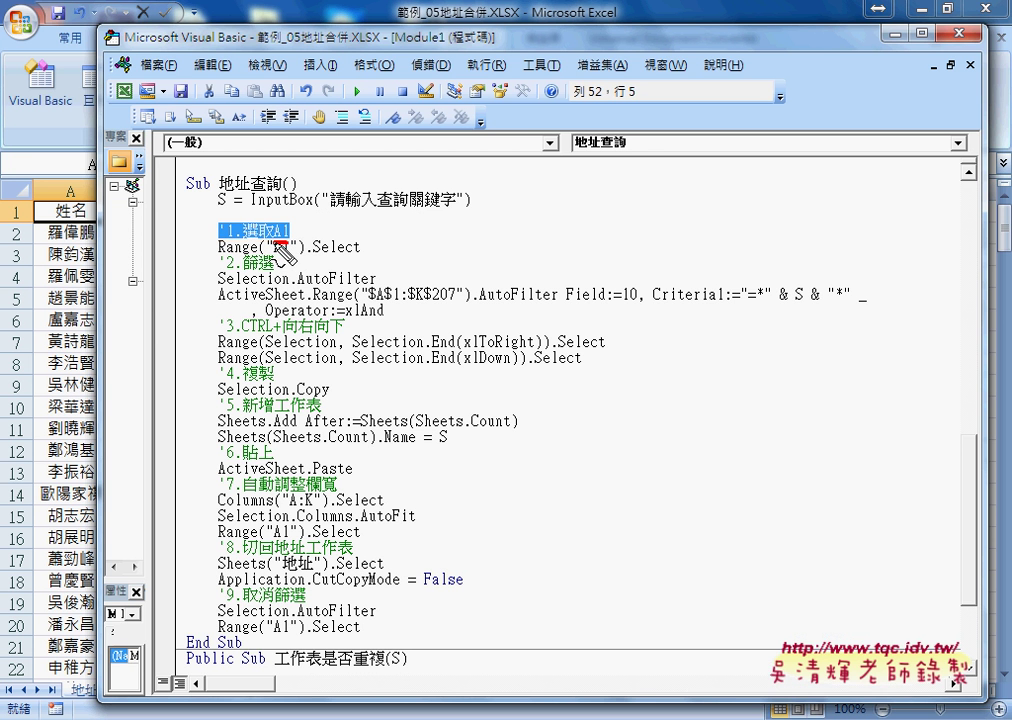
drag(272, 268, 250, 268)
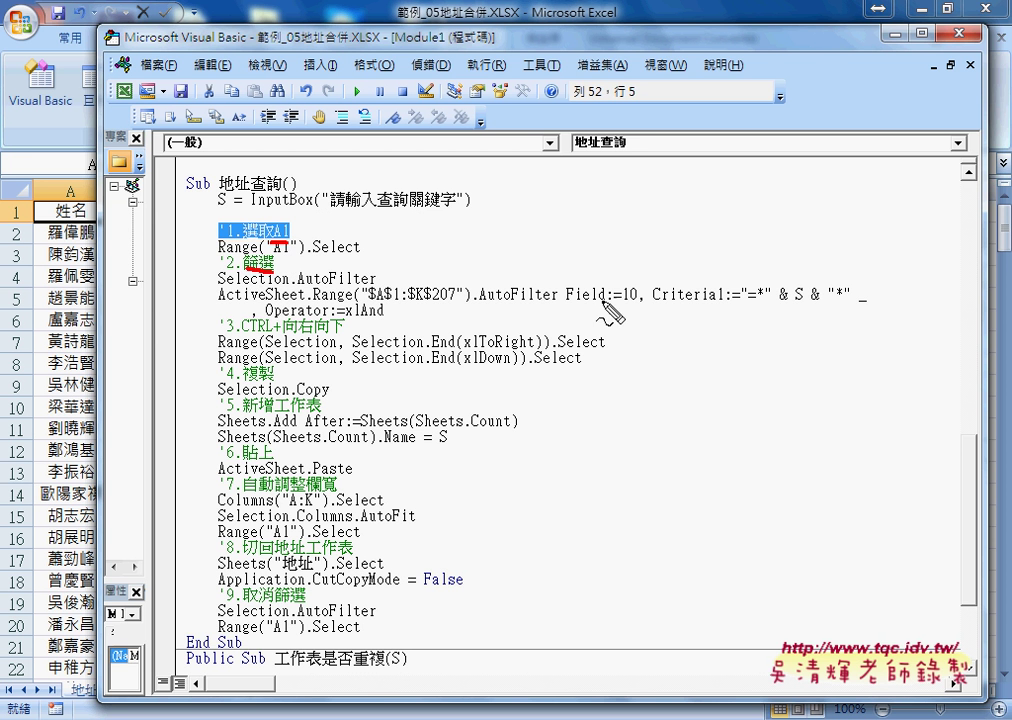
drag(797, 290, 796, 300)
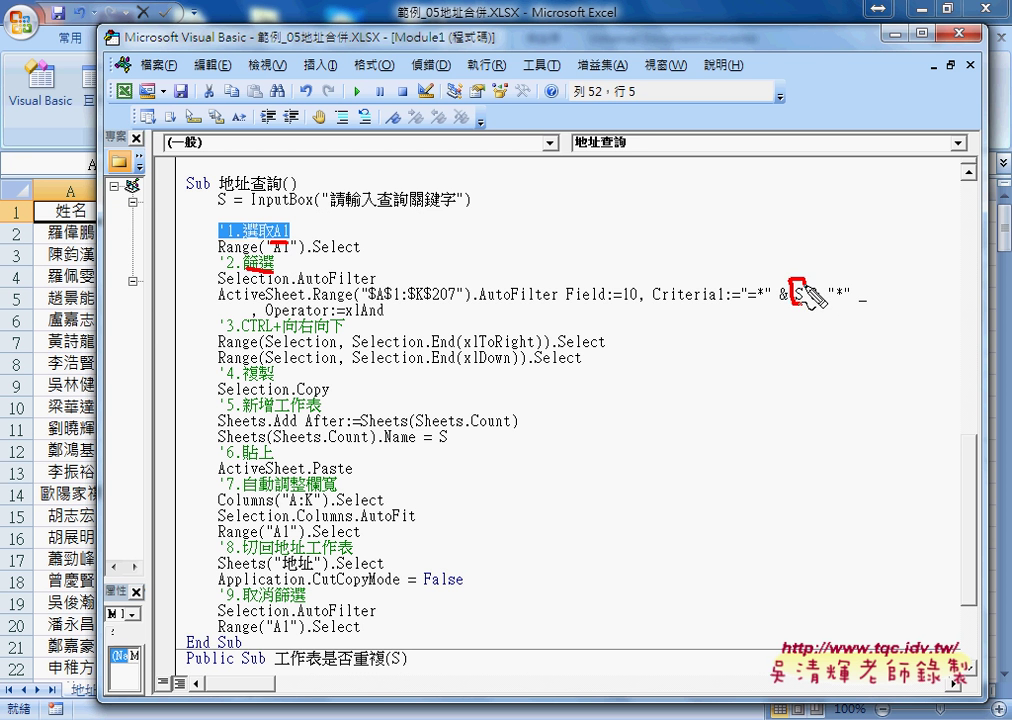
mouse_move(760, 233)
mouse_down()
mouse_move(803, 281)
mouse_move(804, 255)
mouse_up()
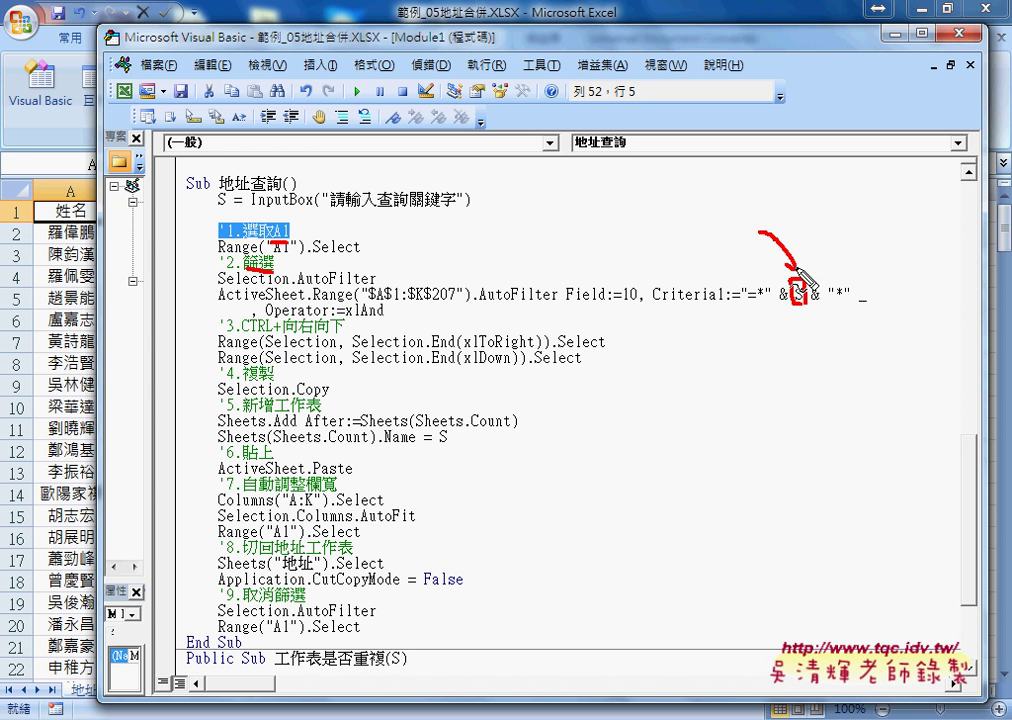
drag(212, 203, 234, 205)
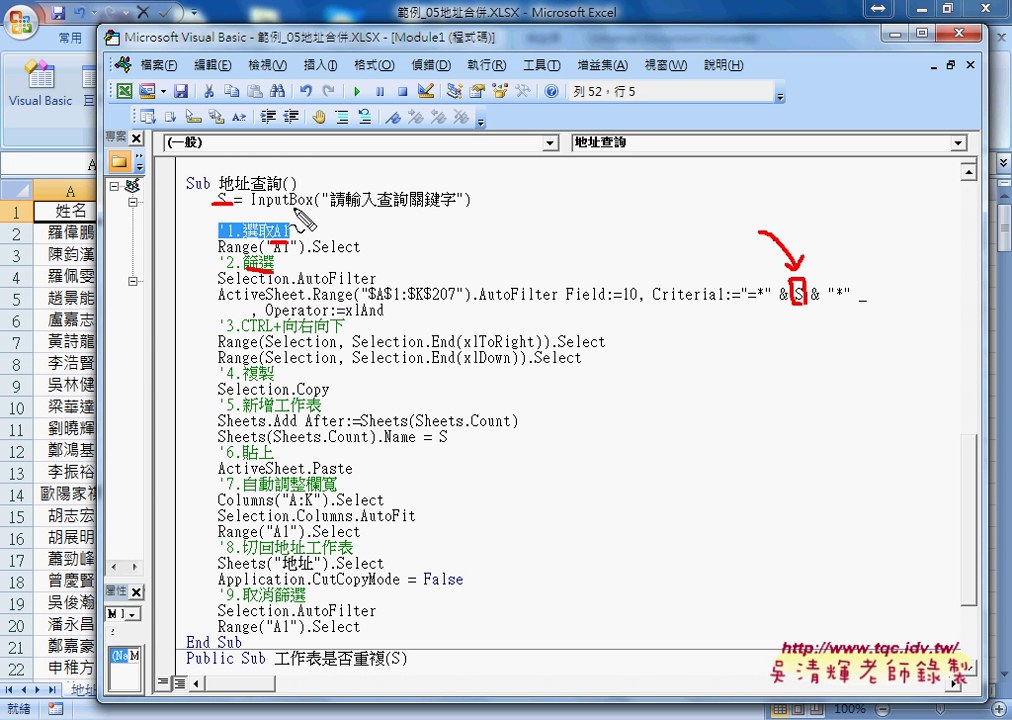
mouse_move(305, 188)
mouse_down()
mouse_move(230, 168)
mouse_move(246, 183)
mouse_up()
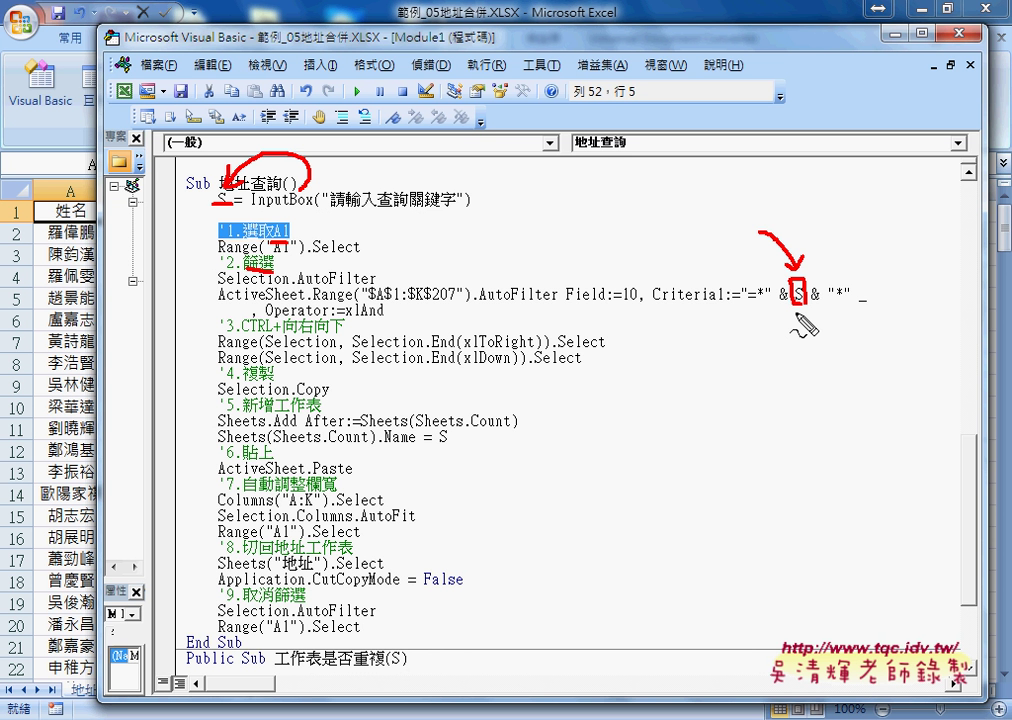
drag(822, 311, 768, 311)
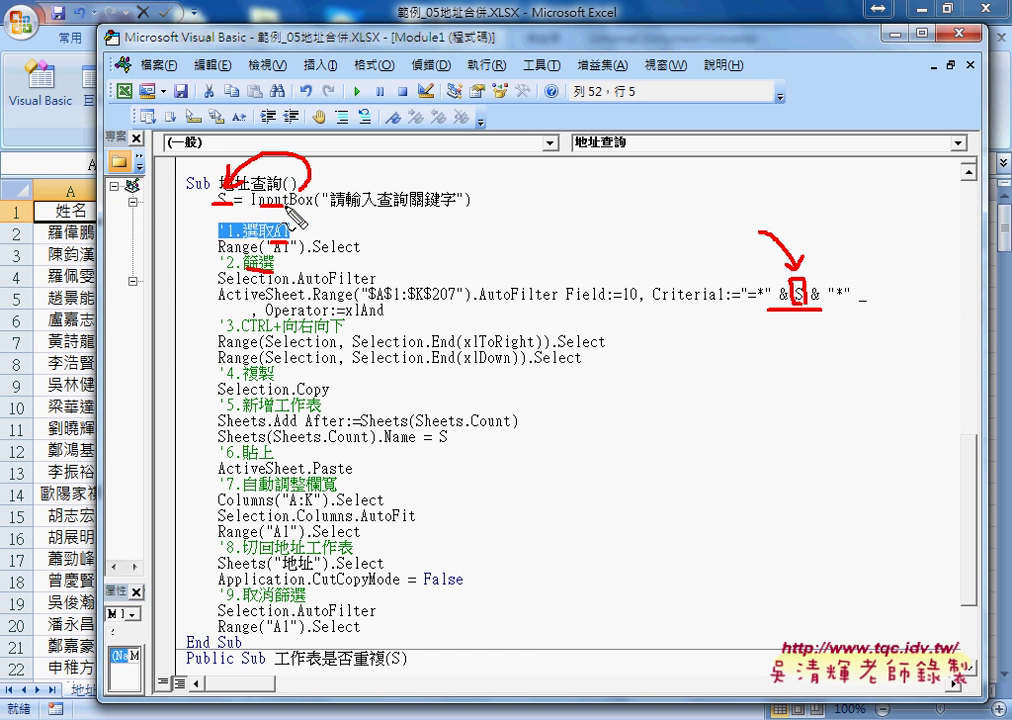
drag(262, 208, 306, 208)
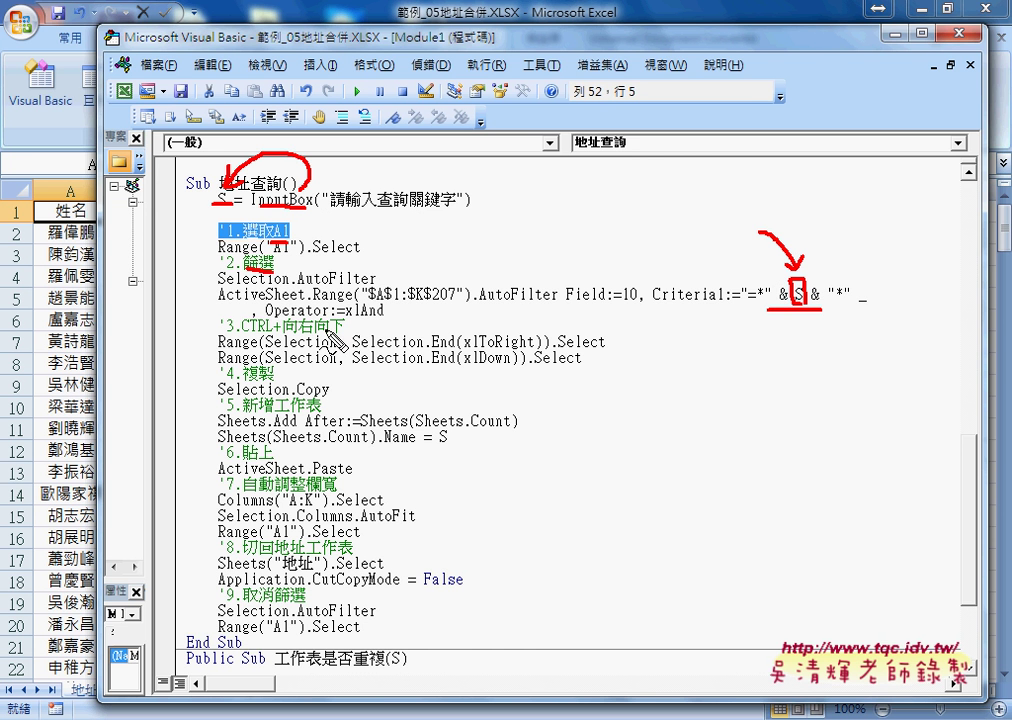
drag(240, 334, 305, 334)
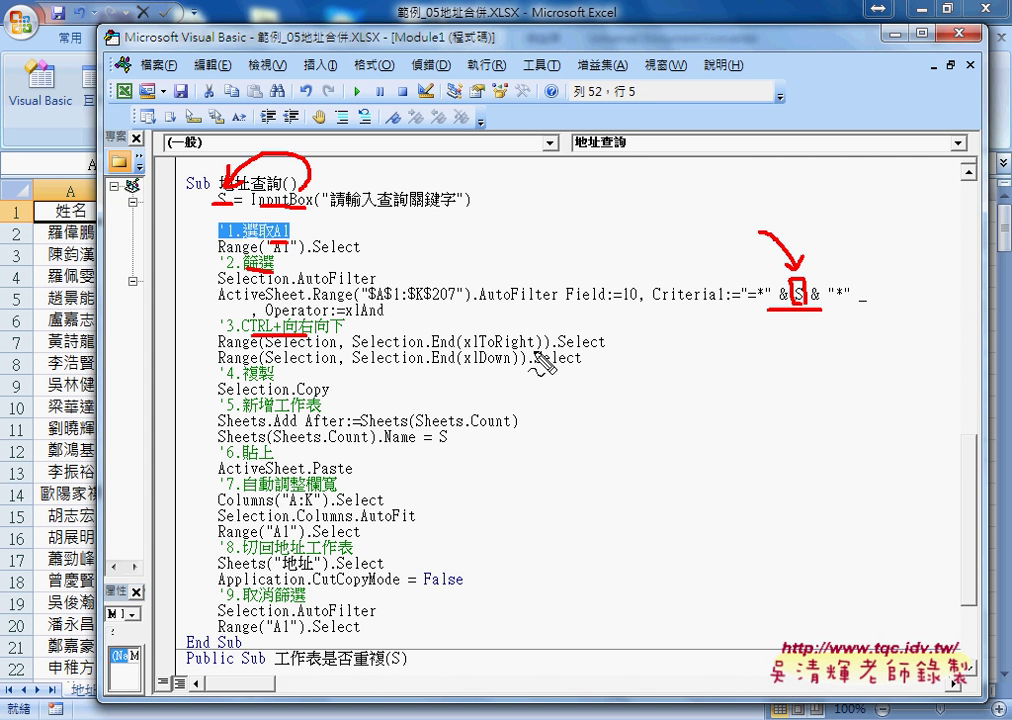
drag(303, 396, 328, 396)
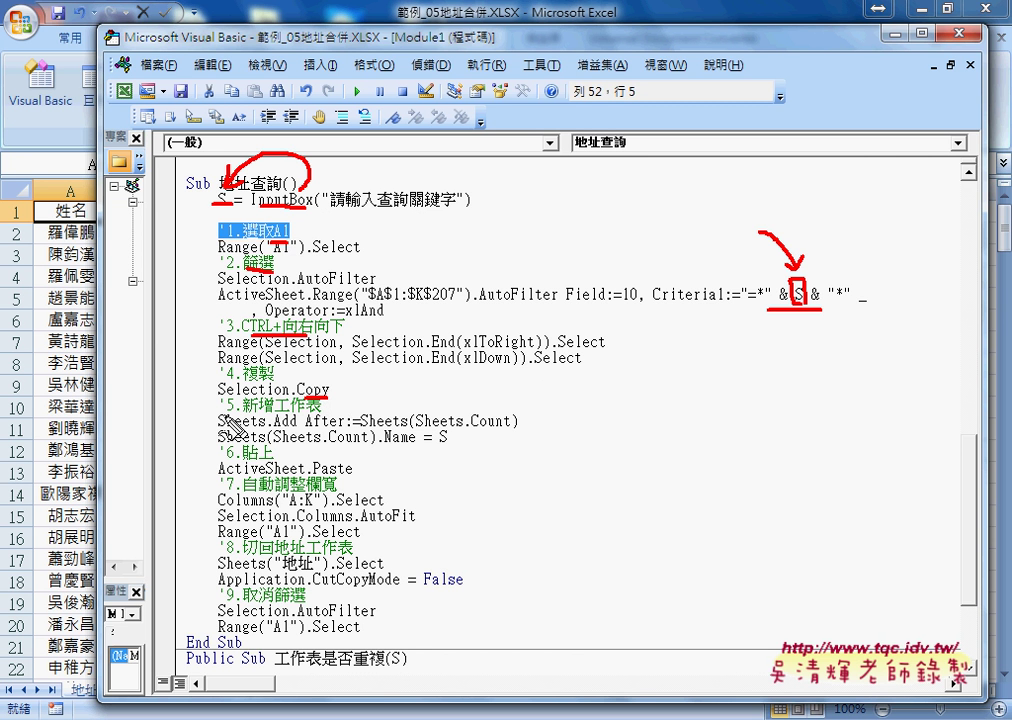
mouse_move(192, 408)
mouse_down()
mouse_move(189, 442)
mouse_move(530, 404)
mouse_move(535, 448)
mouse_up()
Box and underline Sheets.Add, Sheets.Count, .Name and S in red, then erase the ink.
drag(210, 450, 535, 450)
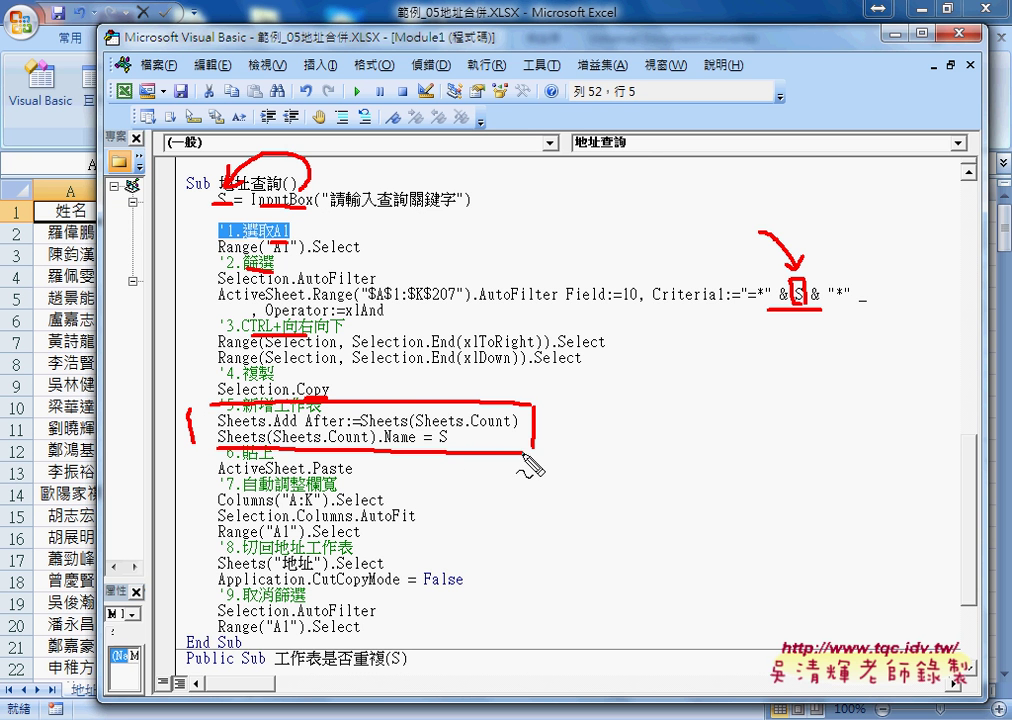
drag(272, 432, 296, 432)
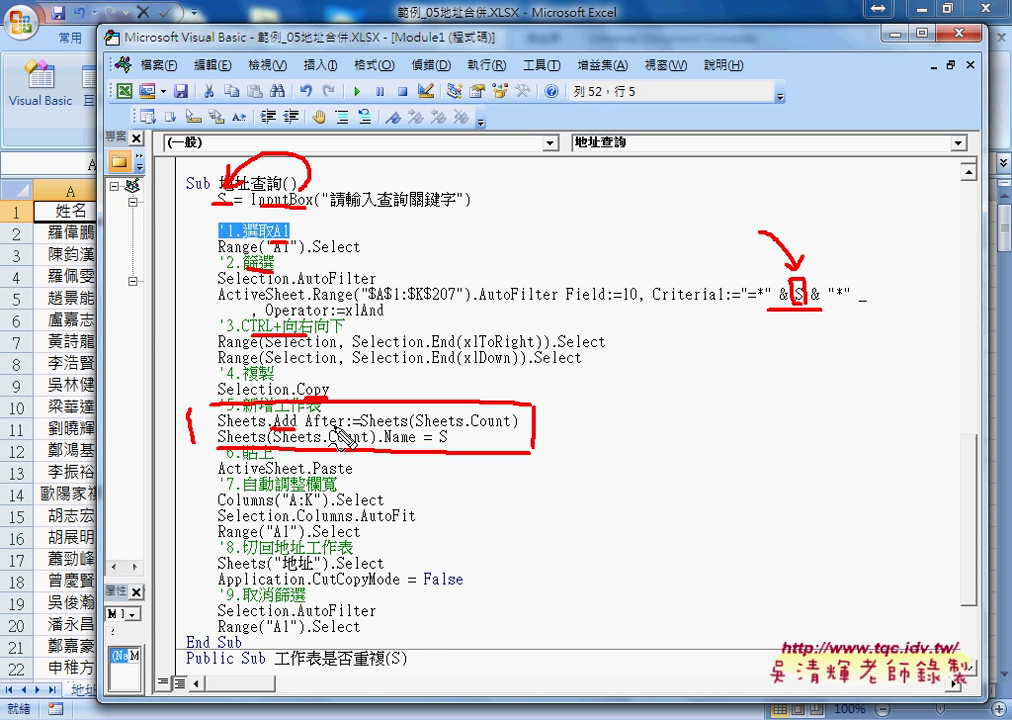
drag(309, 428, 328, 428)
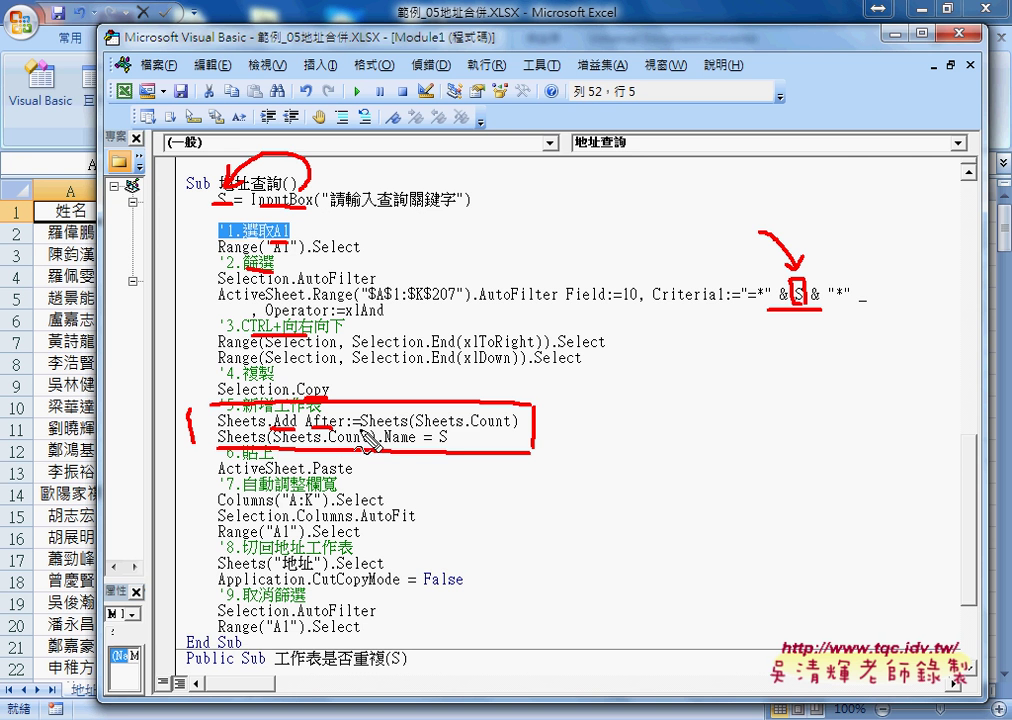
drag(415, 431, 517, 431)
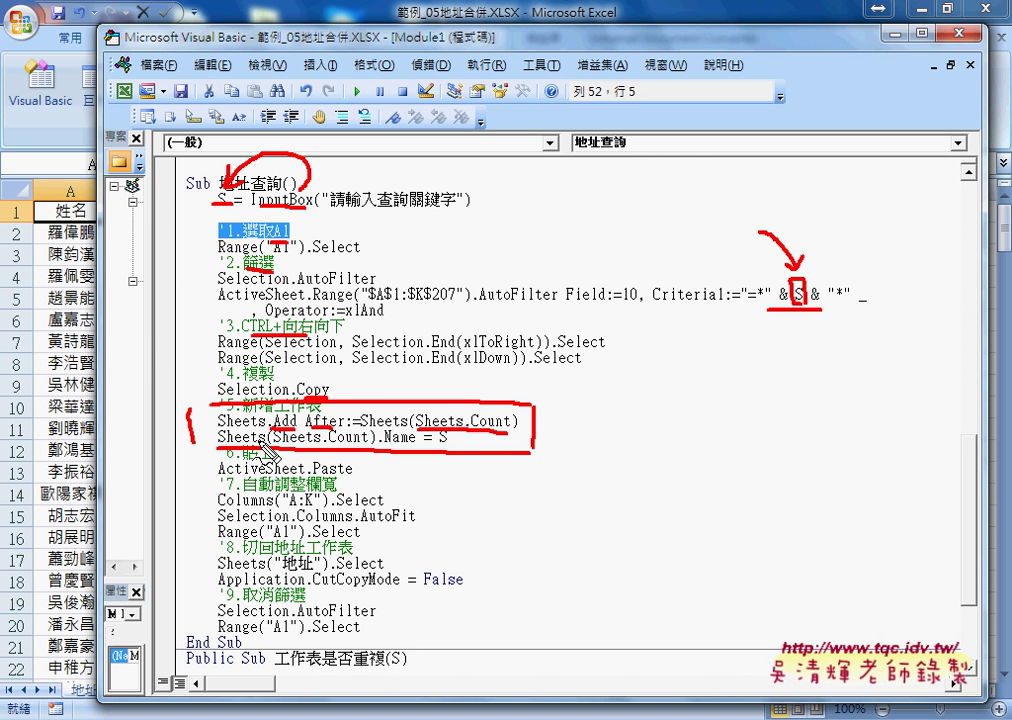
drag(347, 450, 413, 455)
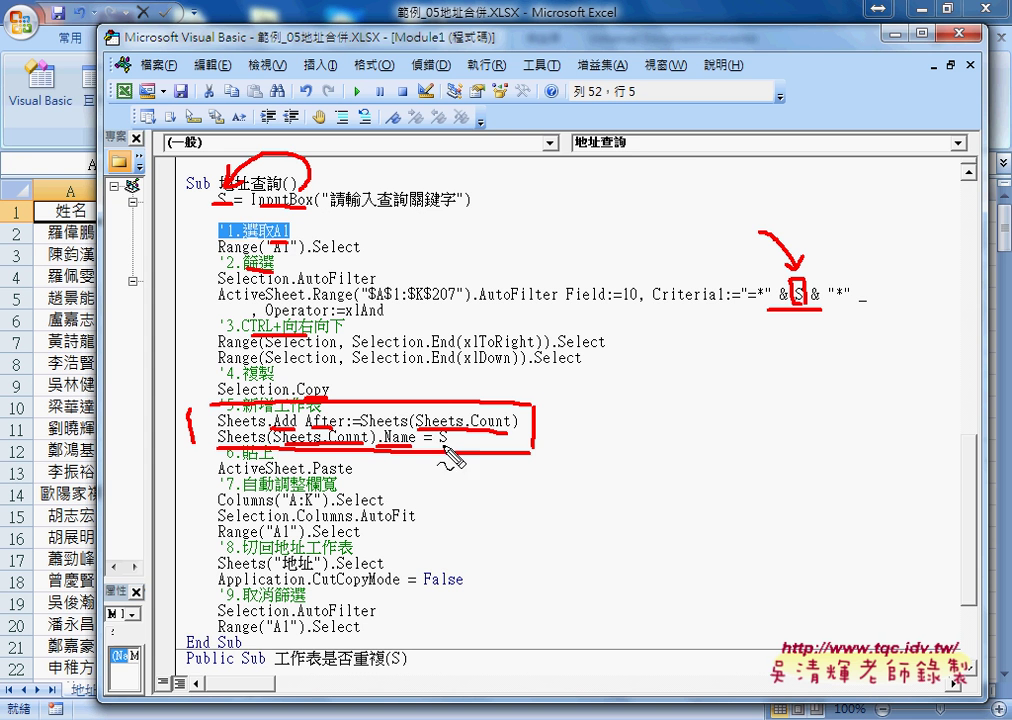
drag(415, 457, 457, 445)
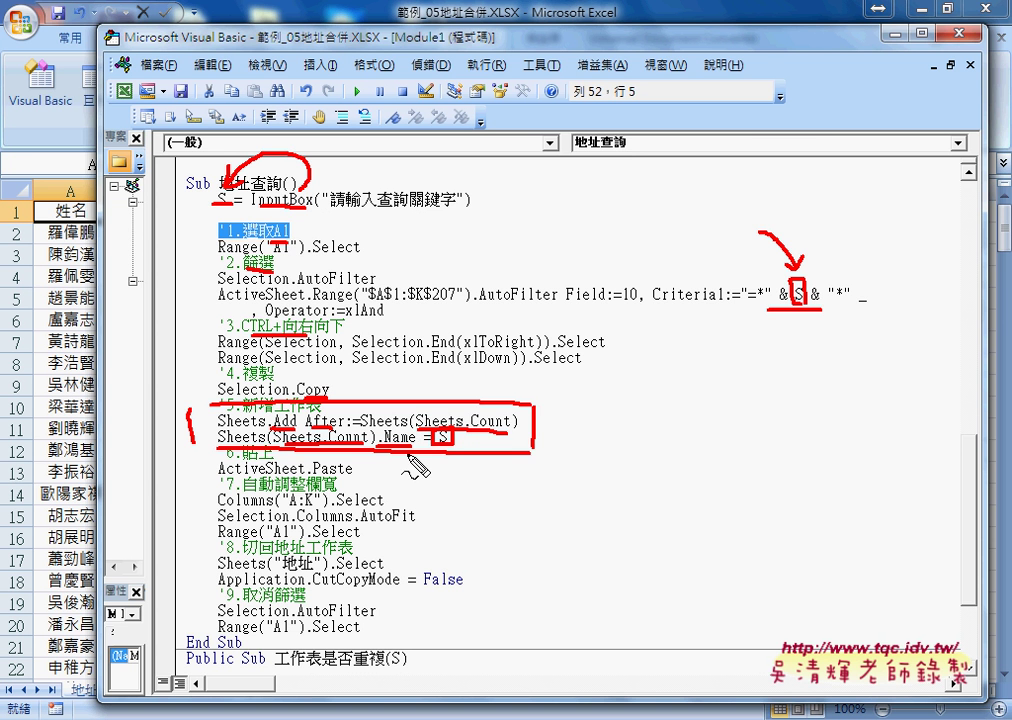
key(Escape)
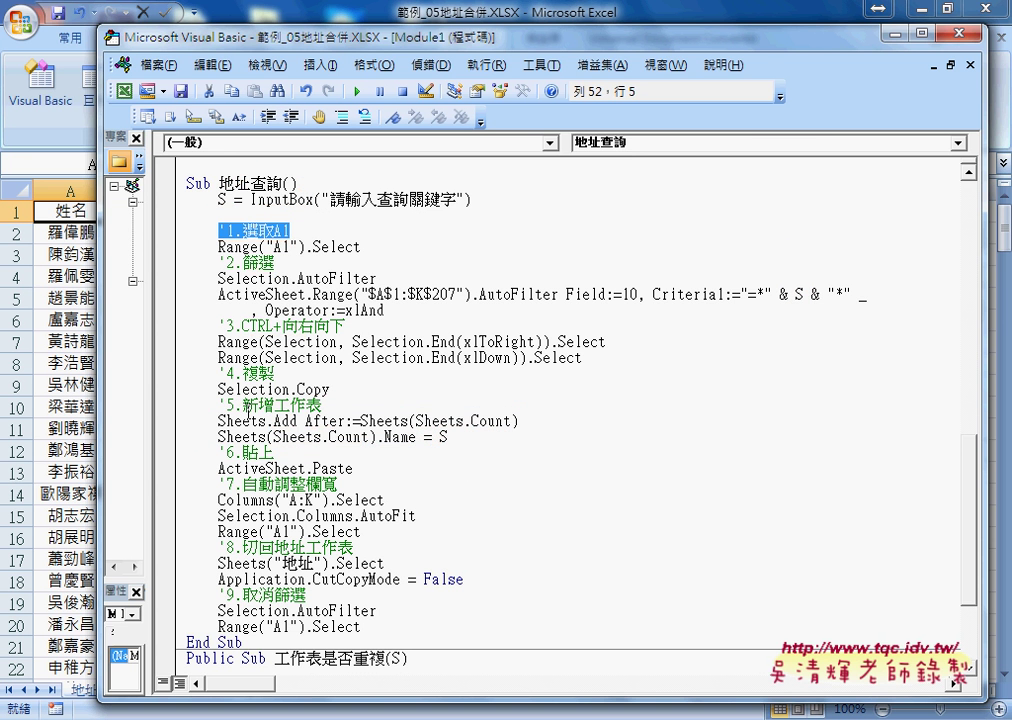
Highlight .Add and .Name in the sheet-adding and sheet-naming lines to explain them.
drag(266, 424, 297, 424)
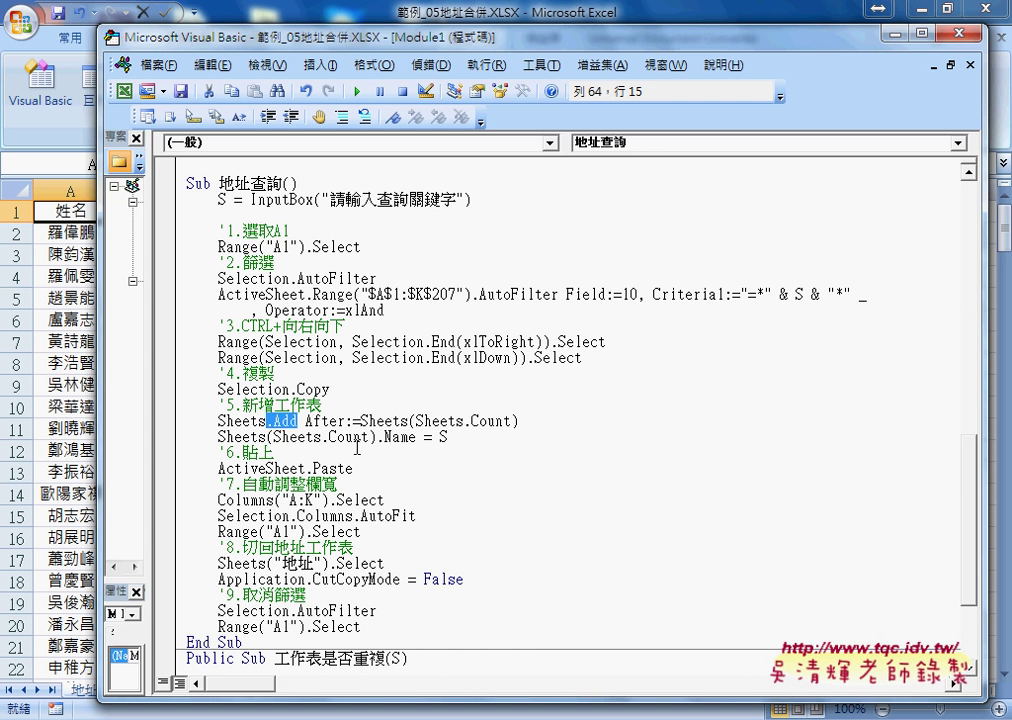
drag(378, 439, 416, 439)
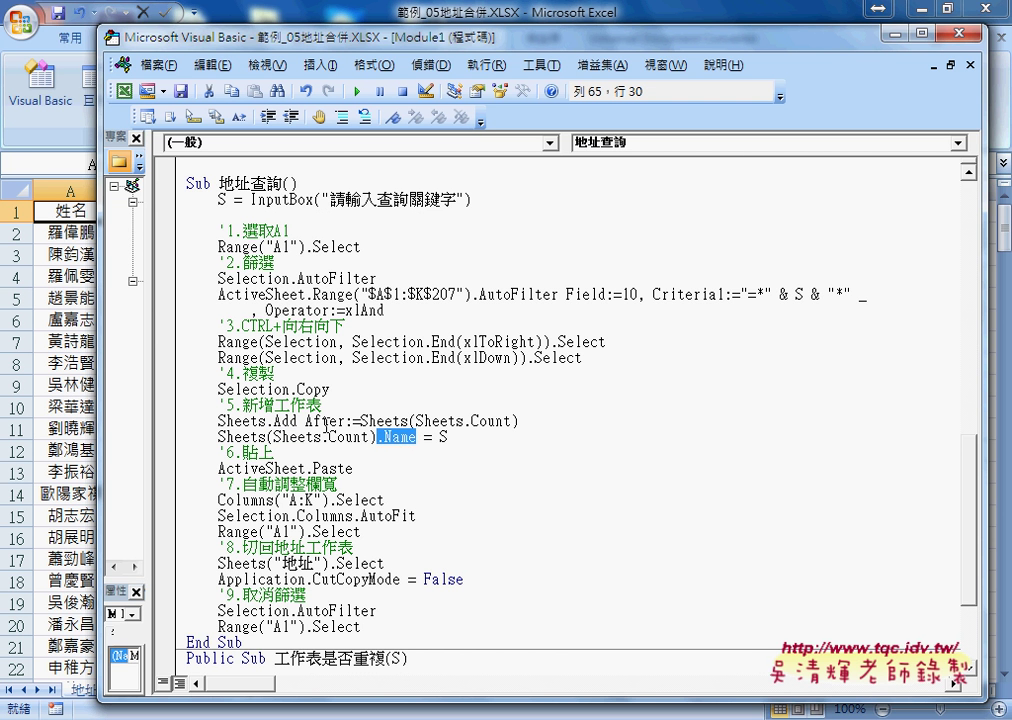
drag(268, 421, 298, 421)
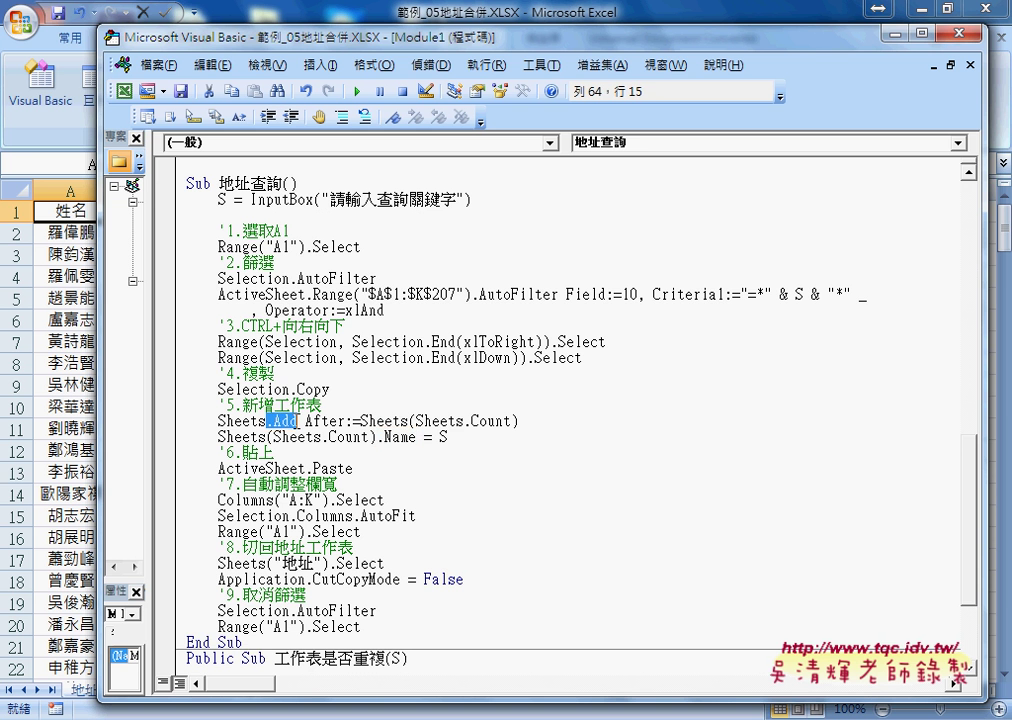
drag(377, 437, 415, 441)
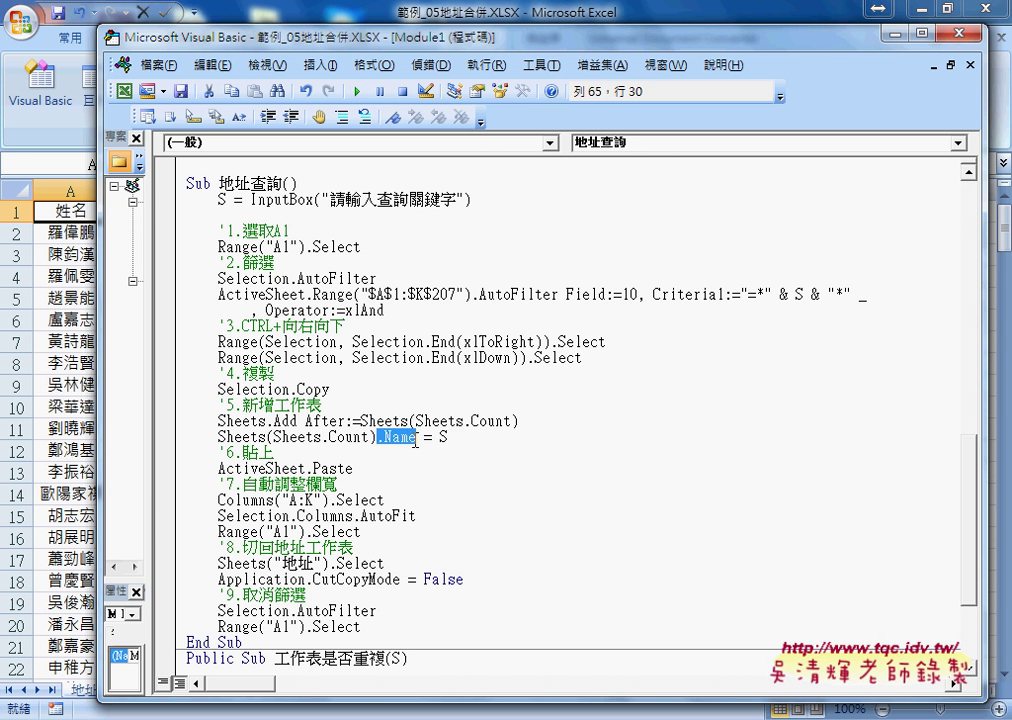
scroll(415, 441, down, 1)
click(339, 421)
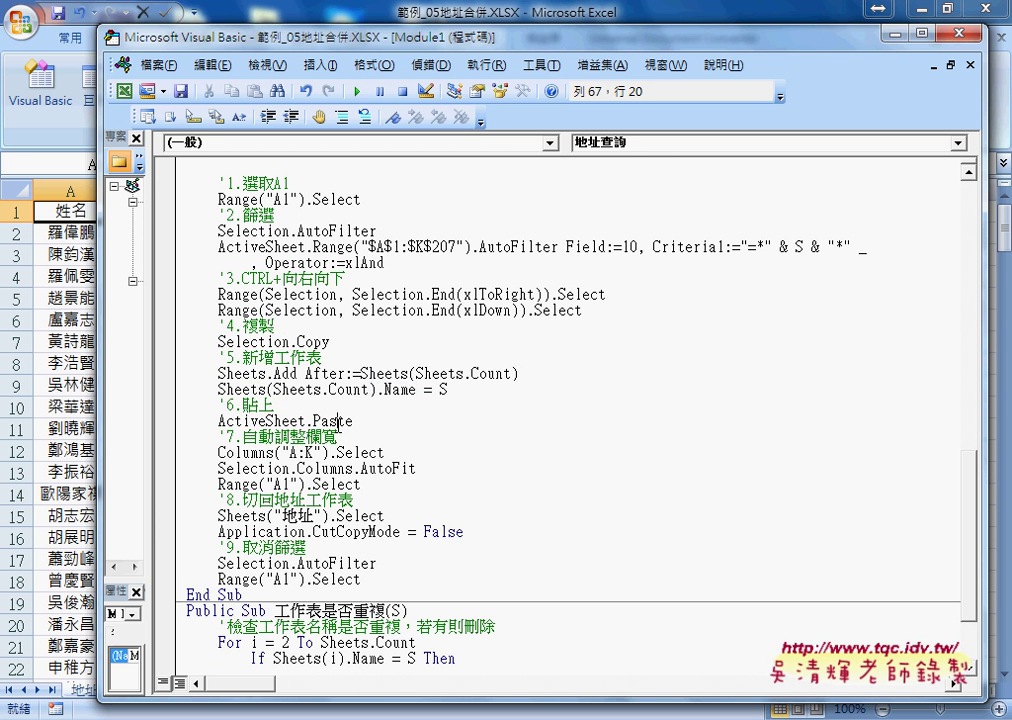
Walk through the Columns("A:K") AutoFit, AutoFilter and Range("A1").Select lines, shortening the window to reveal the tabs.
drag(384, 452, 265, 452)
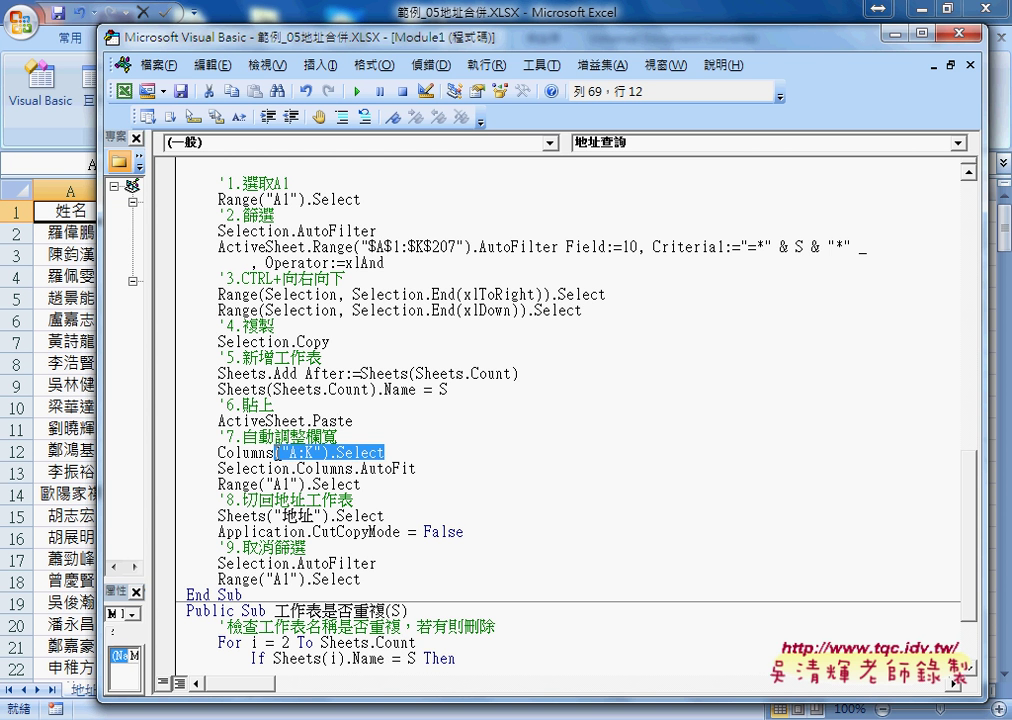
drag(219, 452, 264, 452)
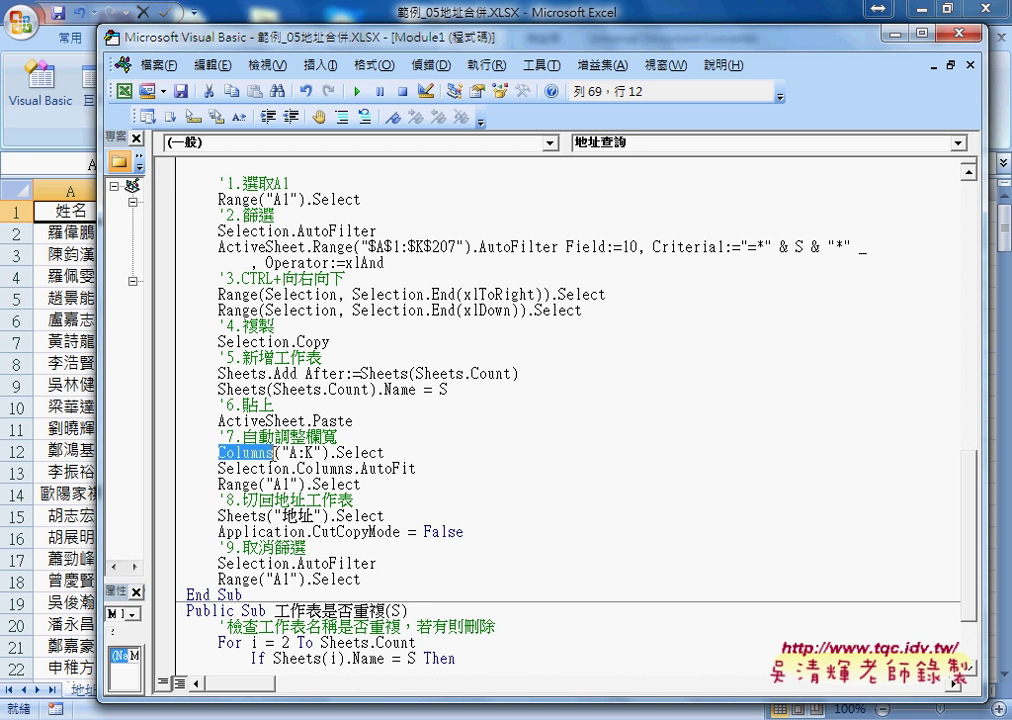
drag(401, 455, 276, 452)
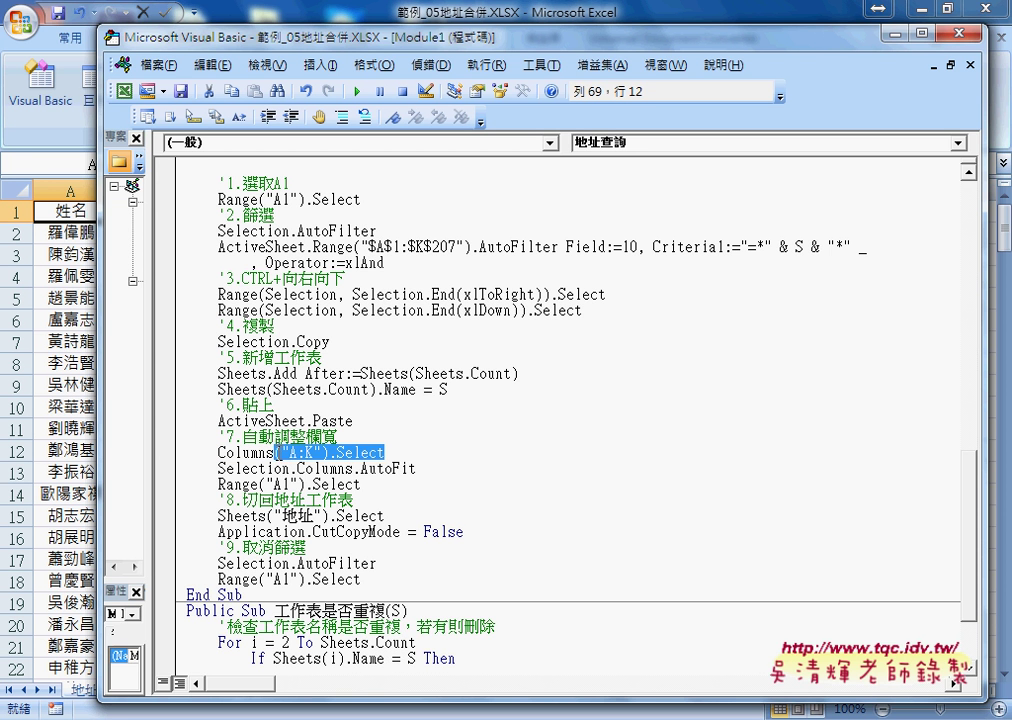
drag(416, 468, 352, 469)
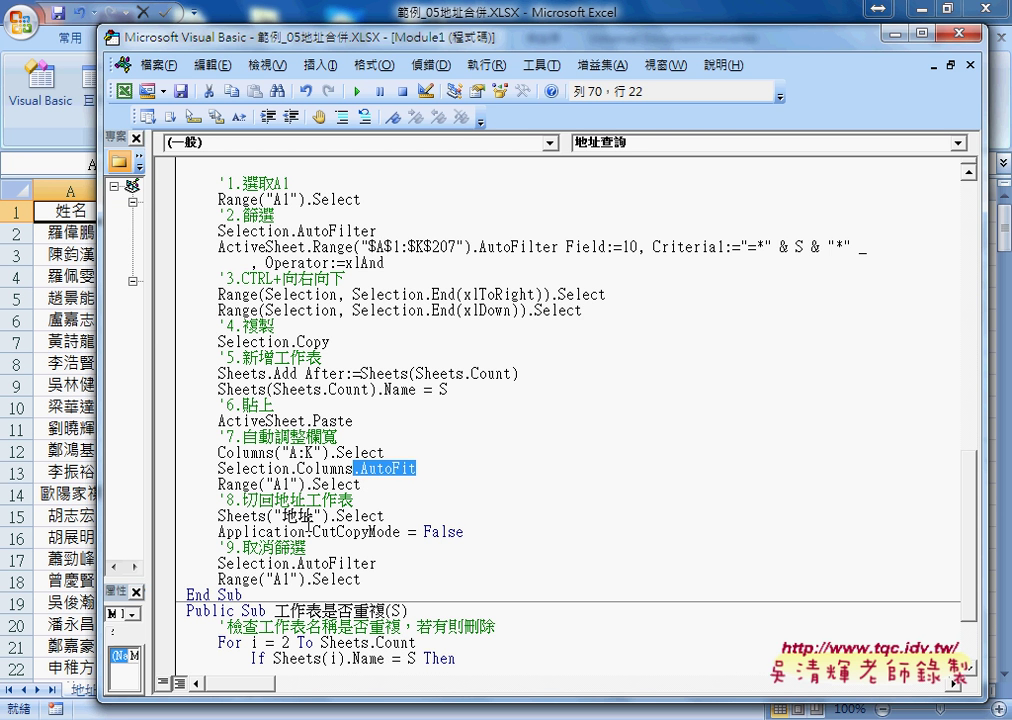
drag(384, 516, 216, 517)
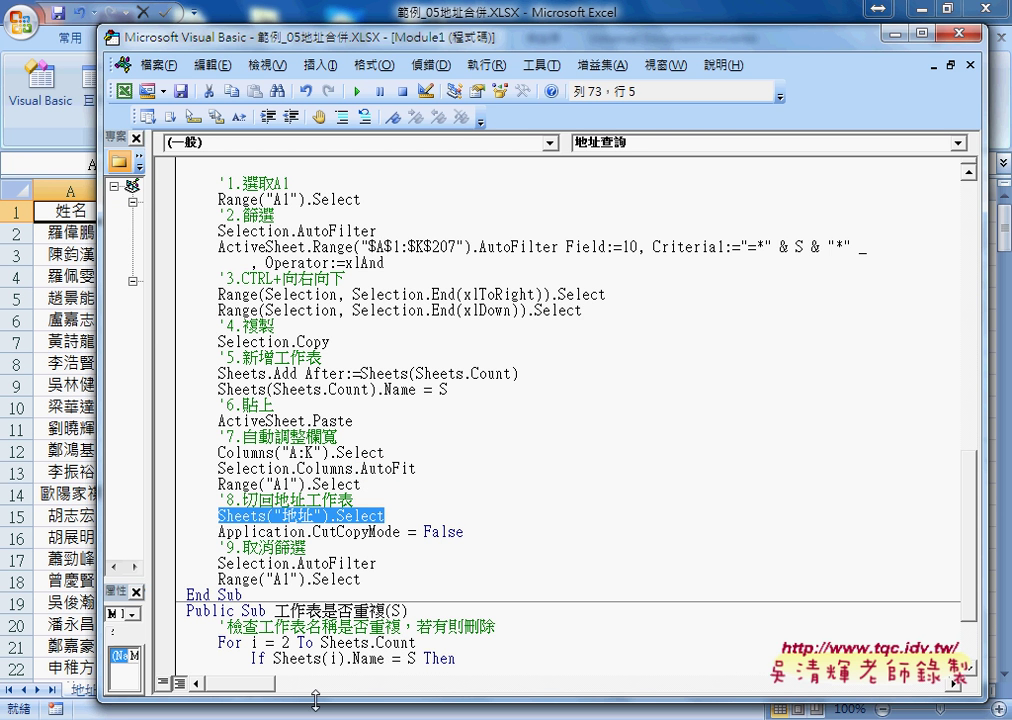
drag(318, 701, 321, 661)
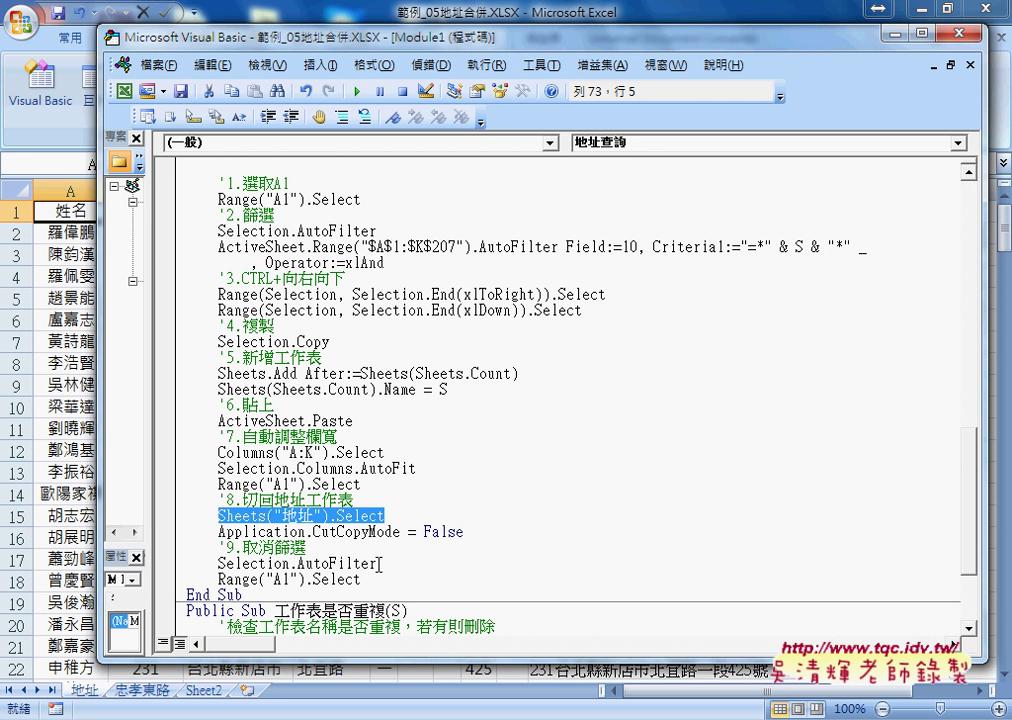
drag(379, 564, 297, 563)
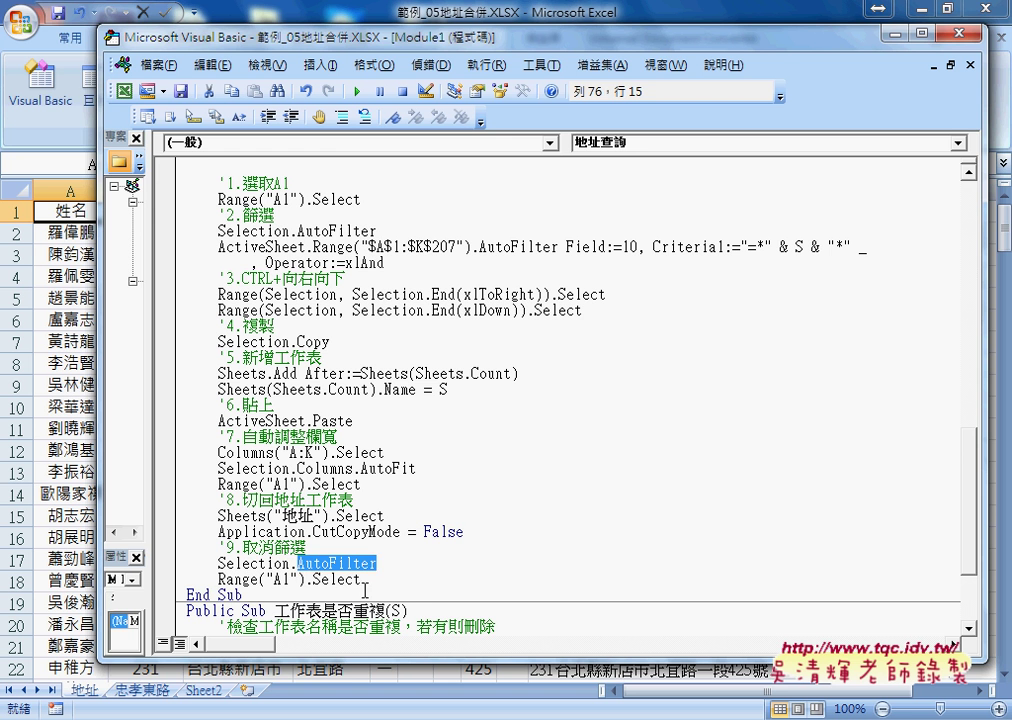
drag(361, 579, 218, 580)
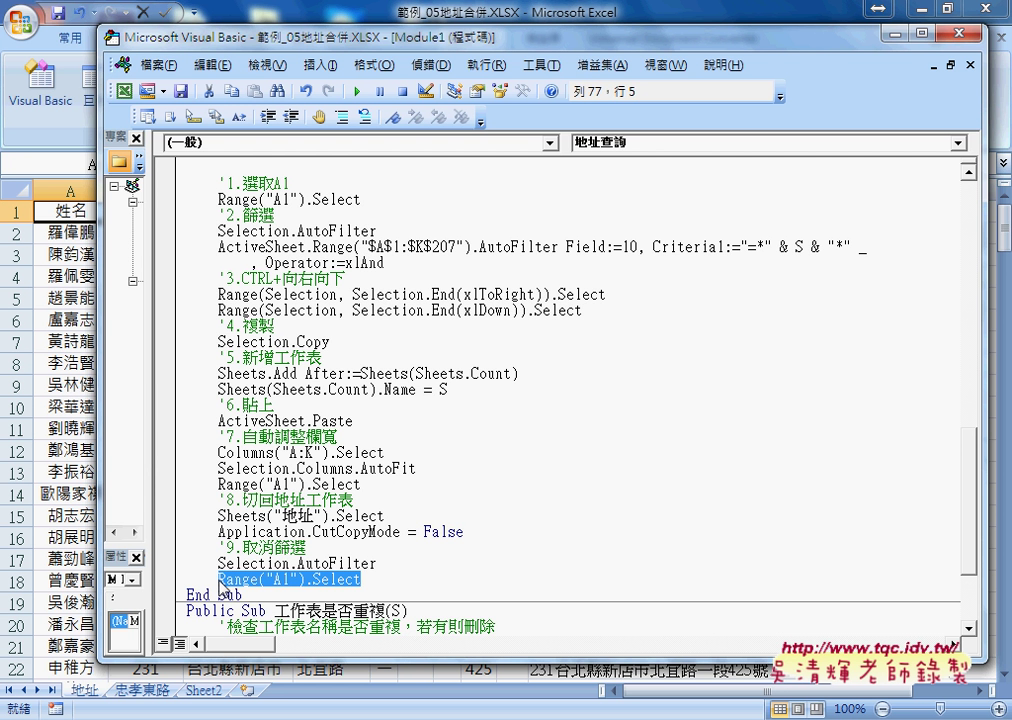
scroll(222, 589, up, 1)
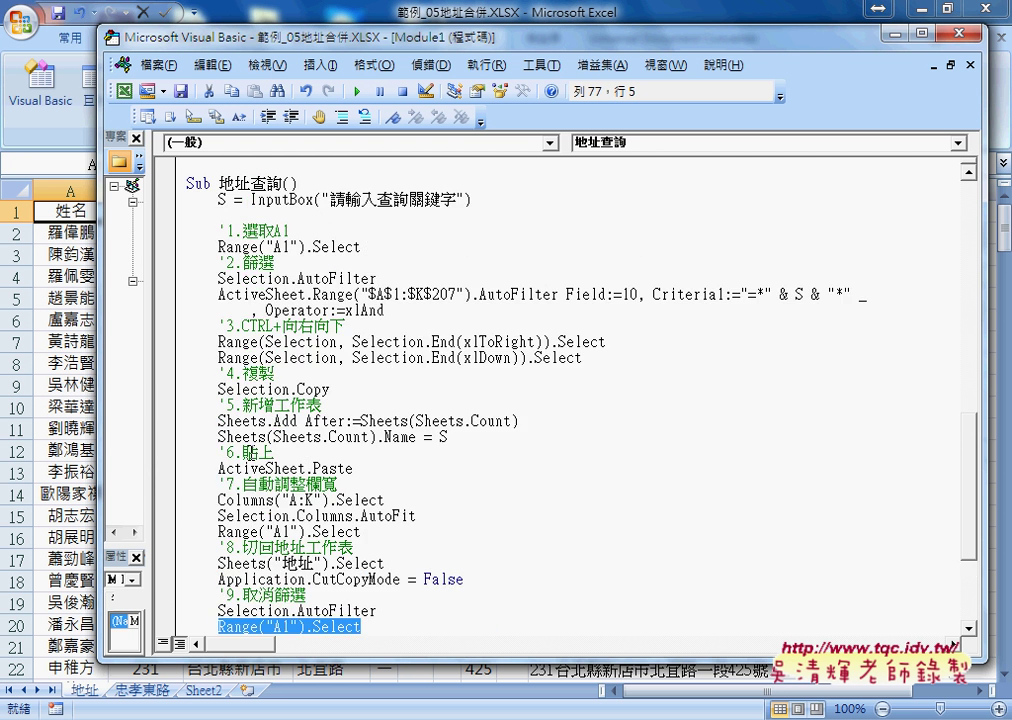
mouse_move(290, 230)
mouse_down()
mouse_move(218, 230)
mouse_move(294, 201)
mouse_move(470, 200)
mouse_up()
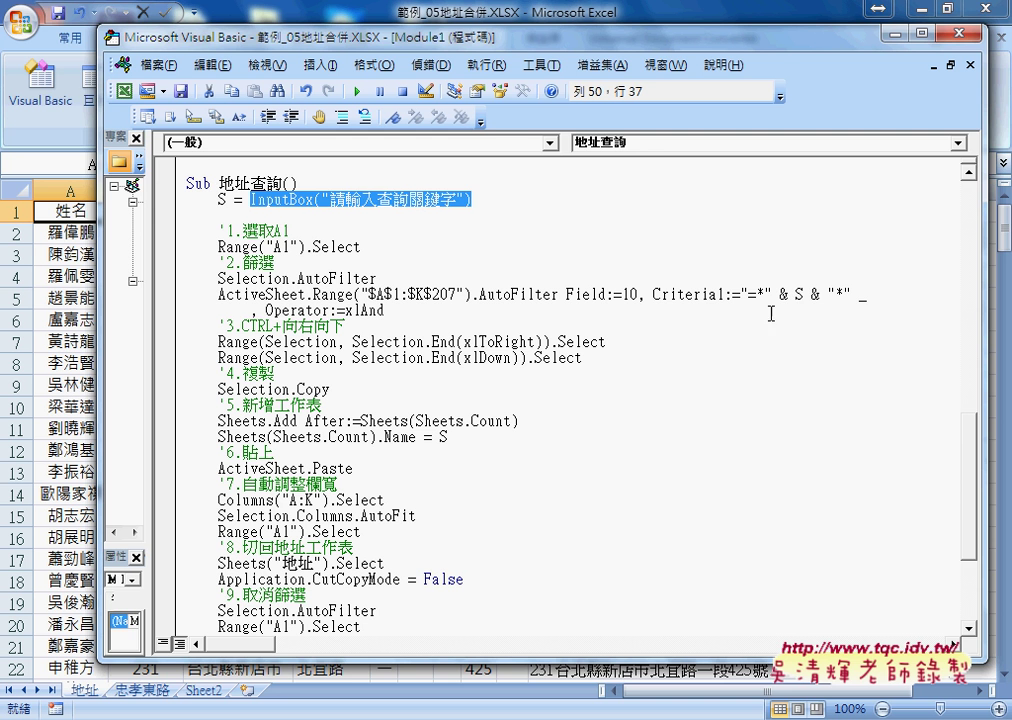
click(800, 295)
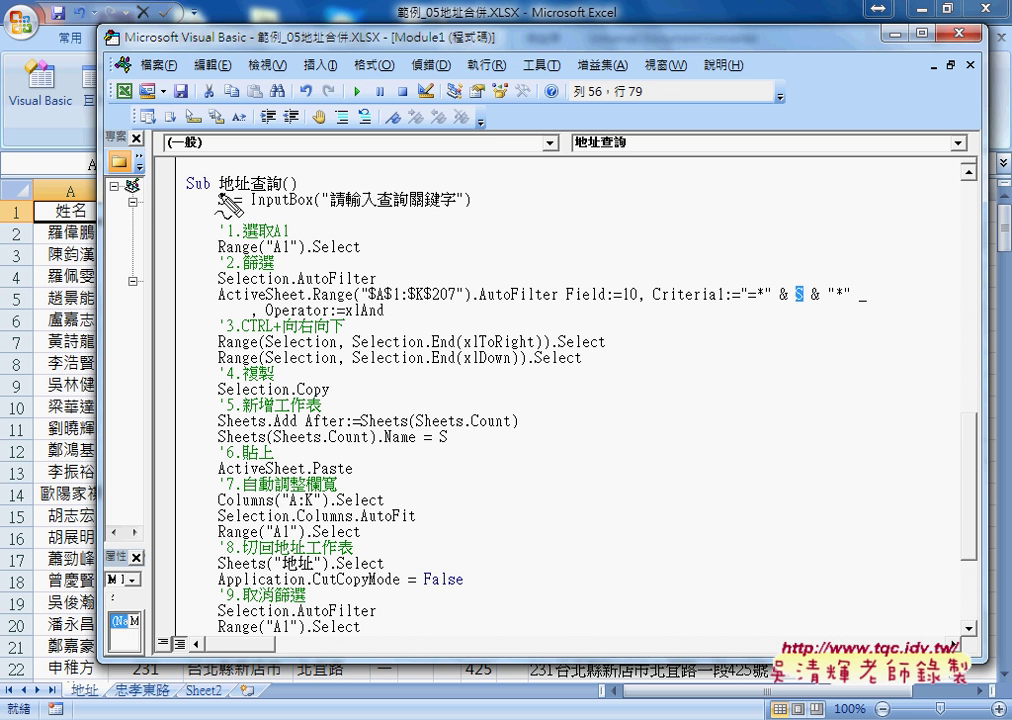
drag(228, 186, 230, 190)
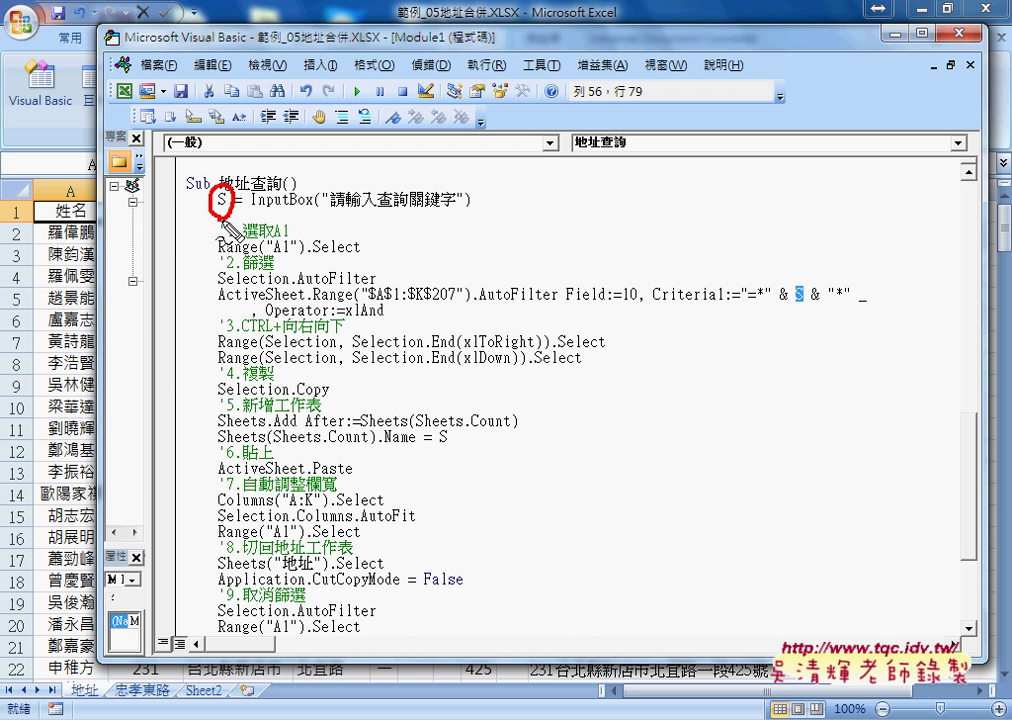
drag(798, 281, 801, 284)
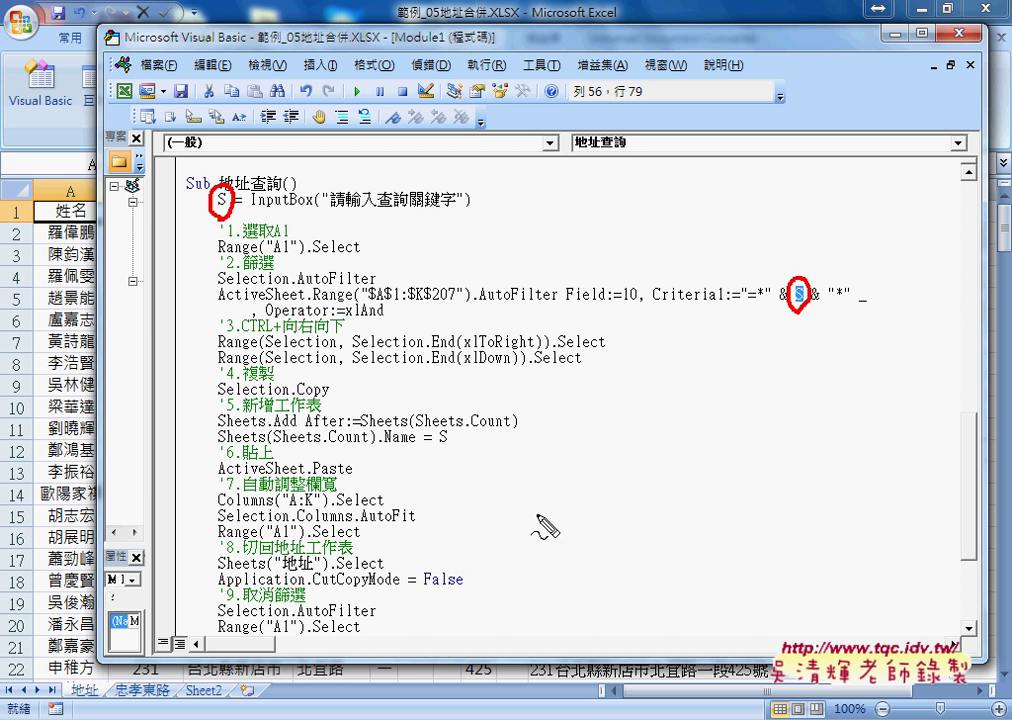
drag(440, 428, 445, 430)
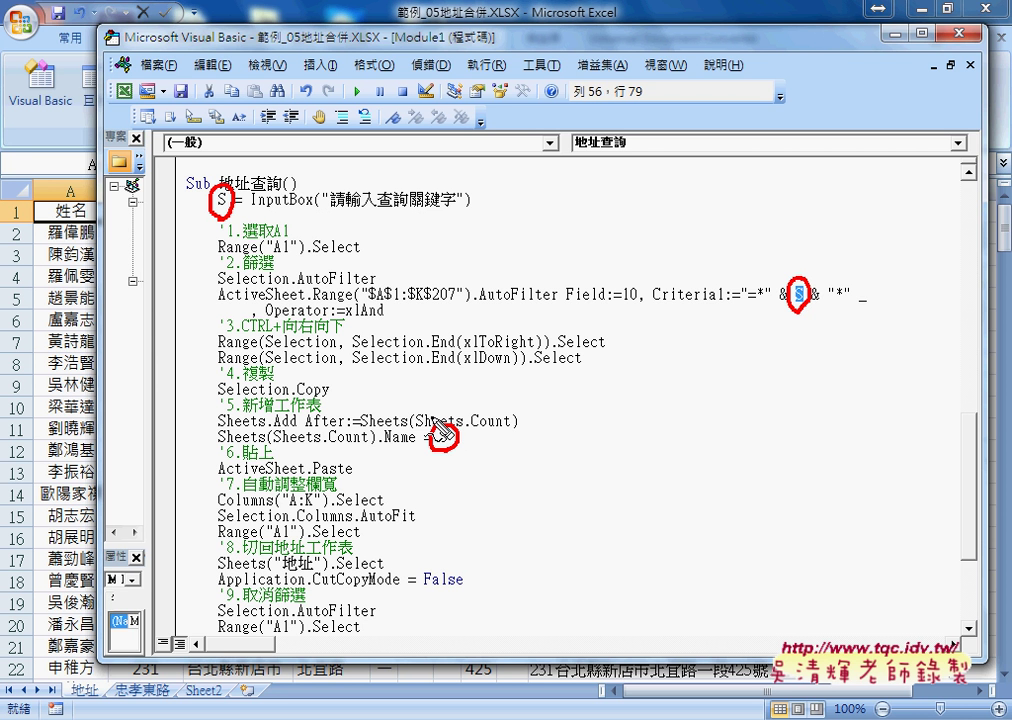
drag(367, 303, 457, 300)
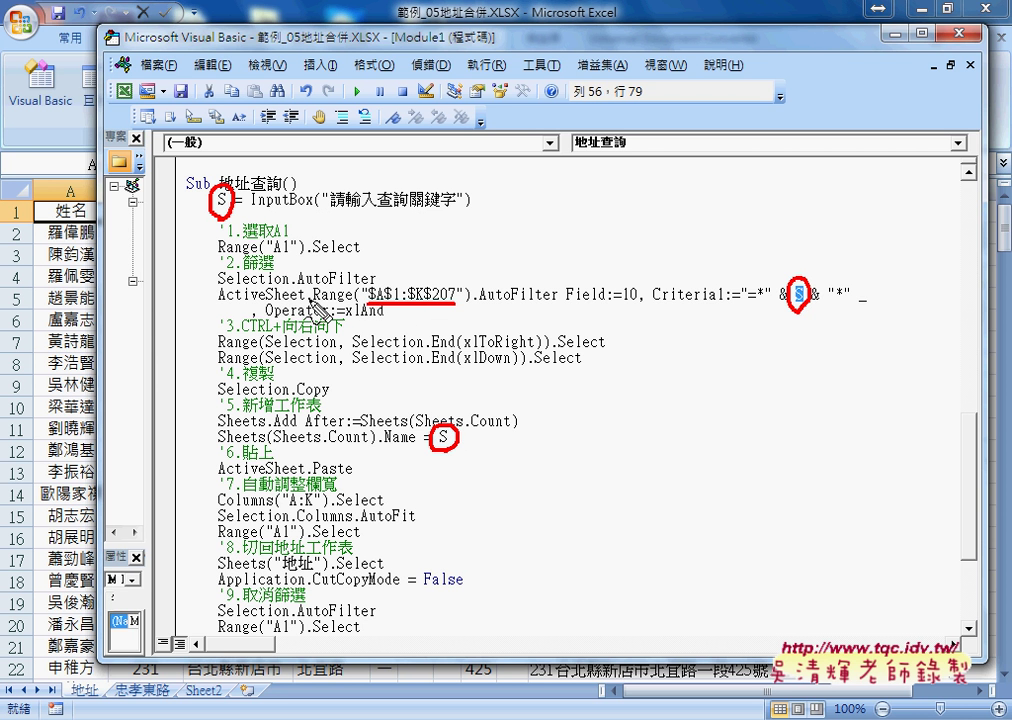
drag(619, 301, 640, 298)
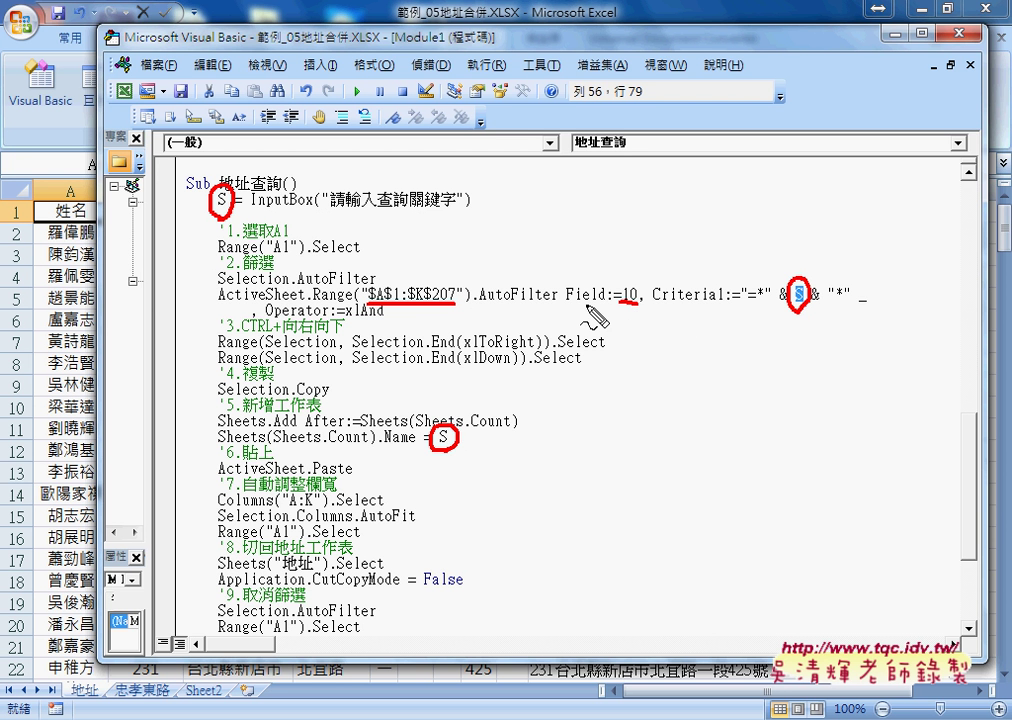
mouse_move(597, 238)
mouse_down()
mouse_move(597, 268)
mouse_move(614, 268)
mouse_up()
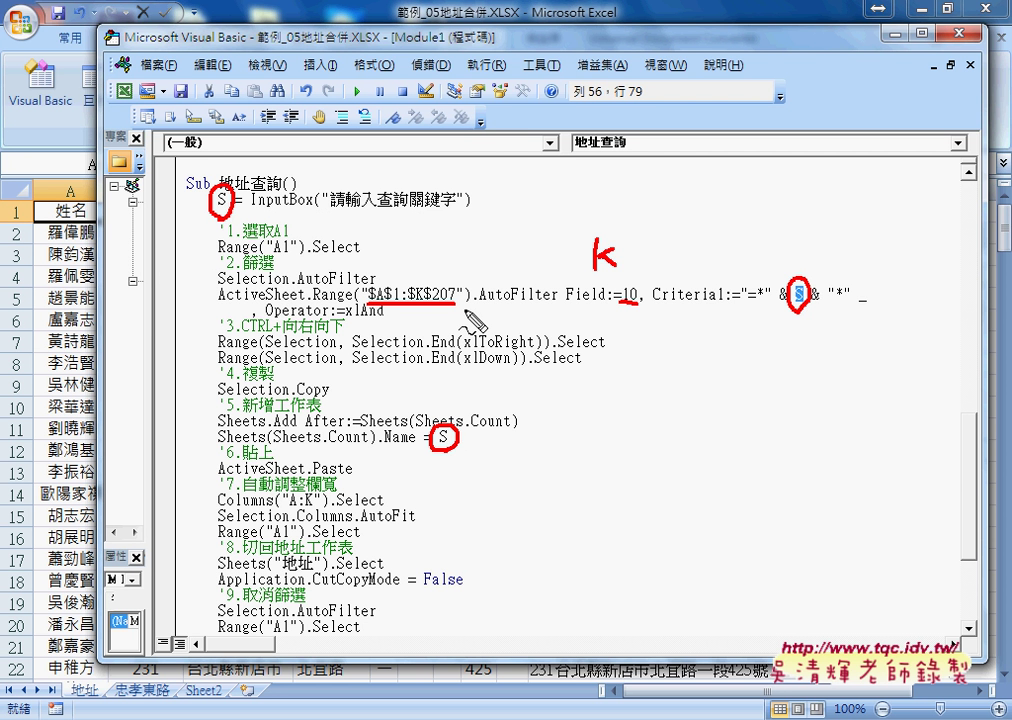
key(Escape)
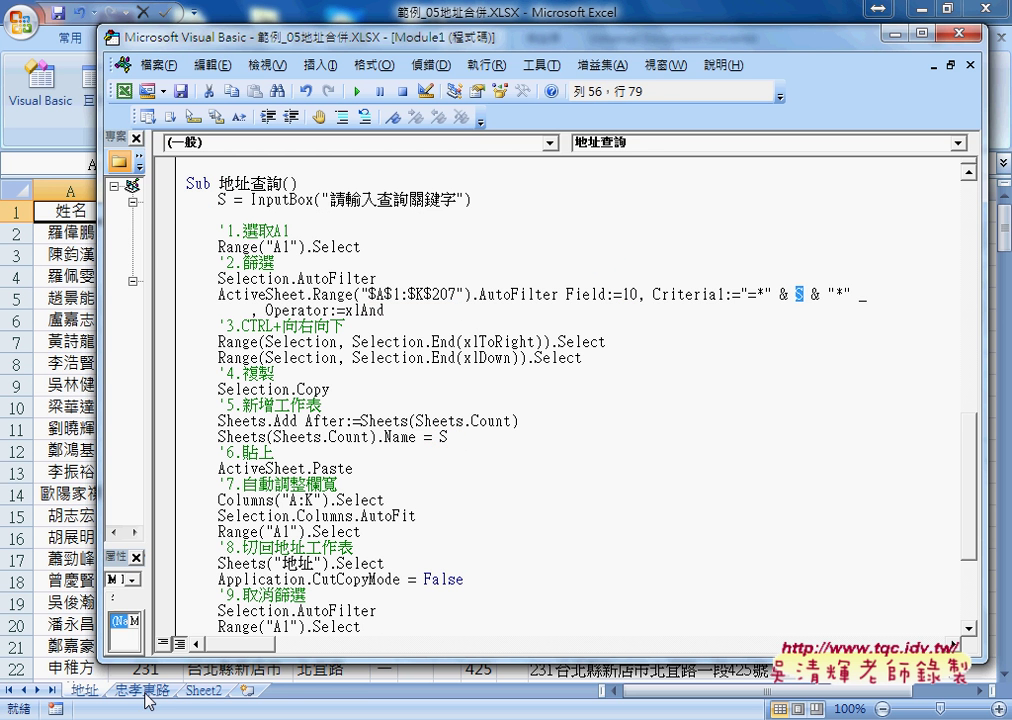
Delete Sheet2 with 刪除, then compare the 忠孝東路 tab and finish on the 地址 sheet.
right_click(205, 690)
click(265, 484)
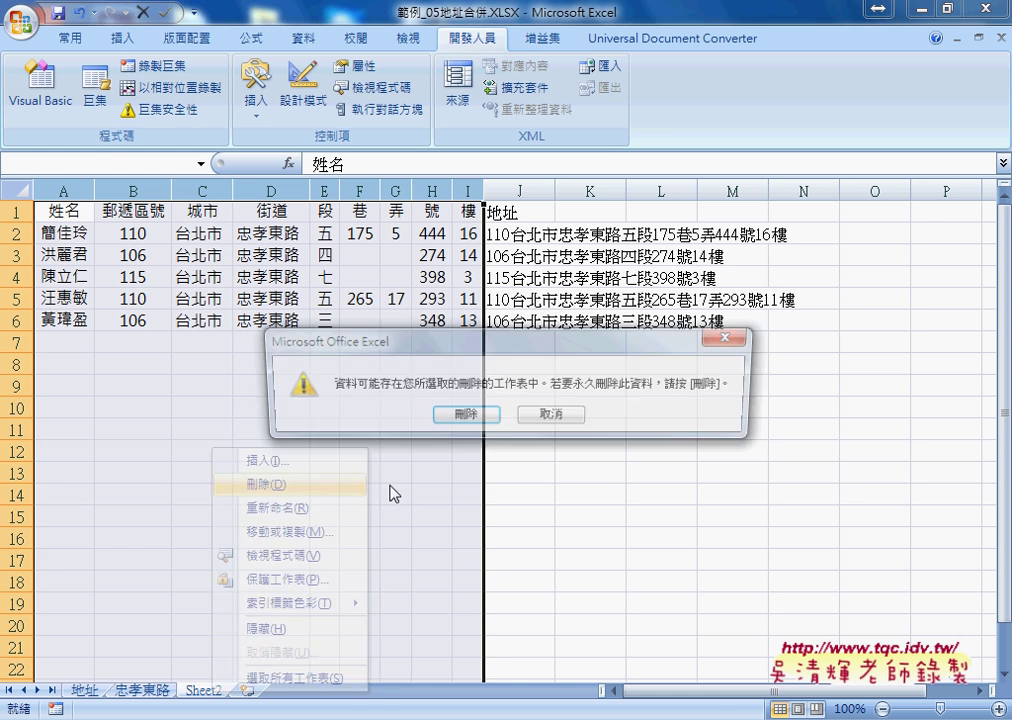
click(465, 414)
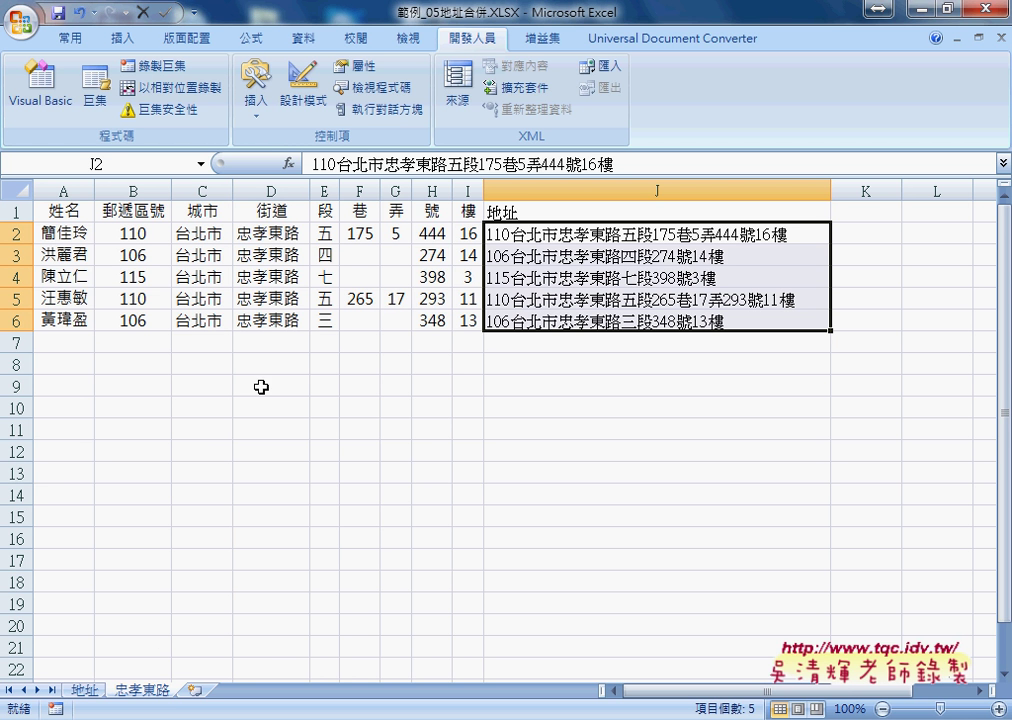
click(84, 689)
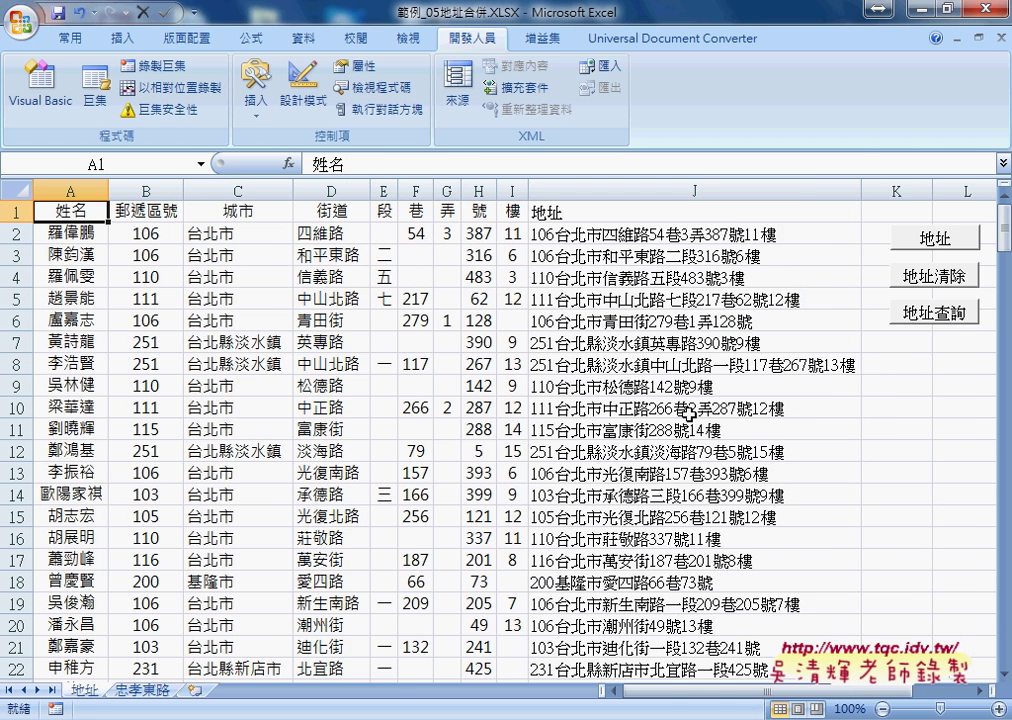
click(143, 689)
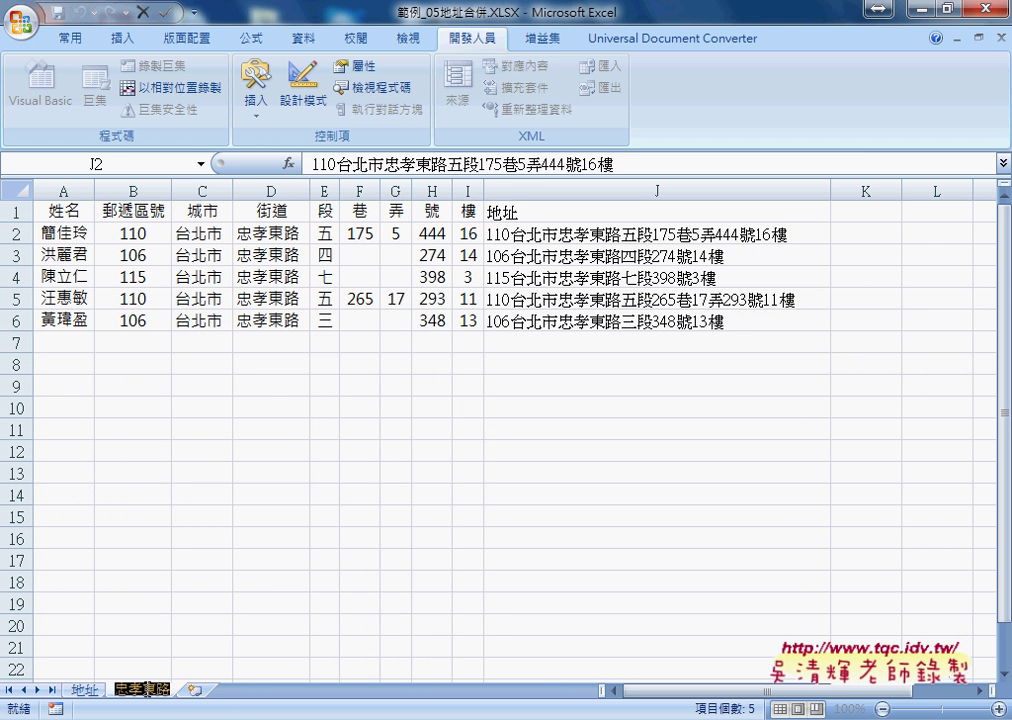
click(248, 533)
click(84, 689)
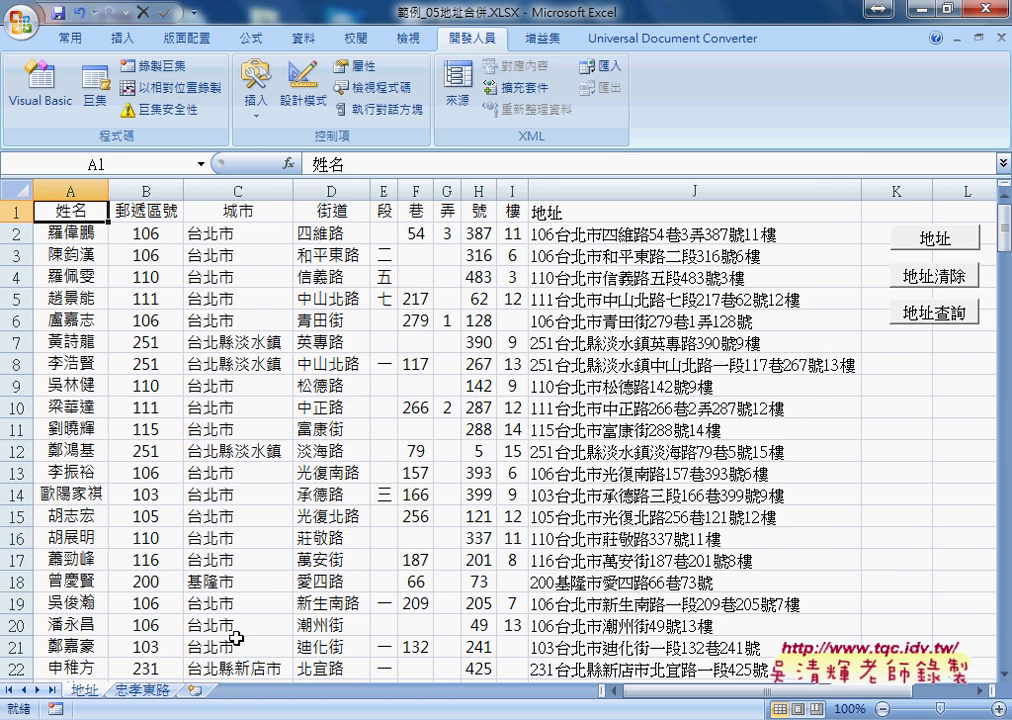
Run 地址查詢 with keyword 忠孝東路 and open the runtime error 1004 in the debugger.
click(962, 313)
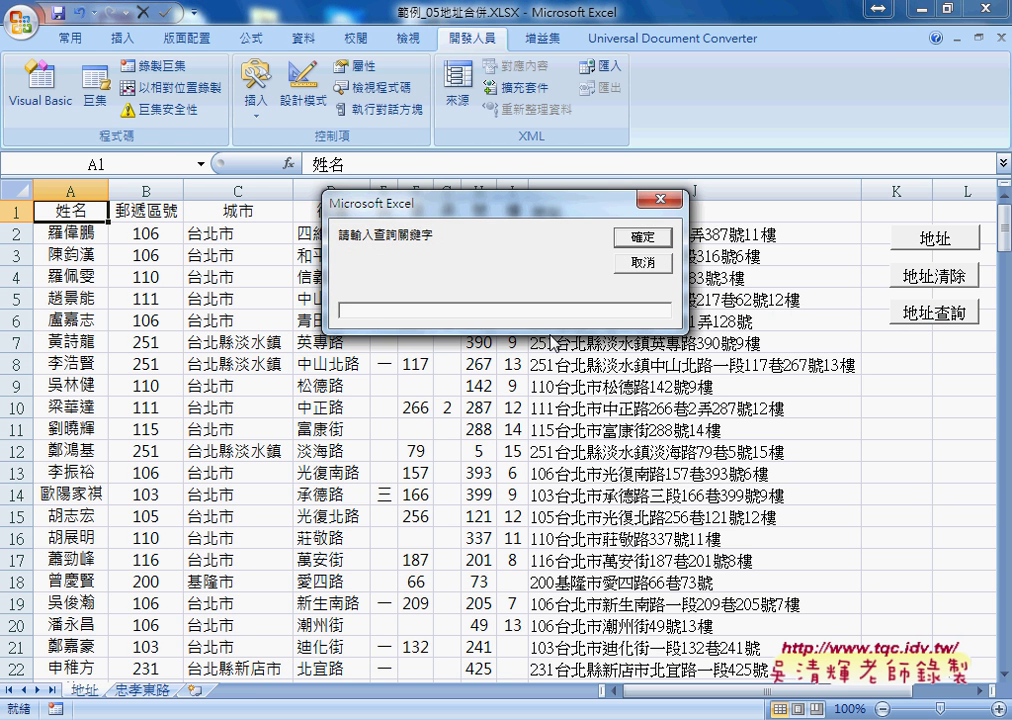
text(忠孝東路)
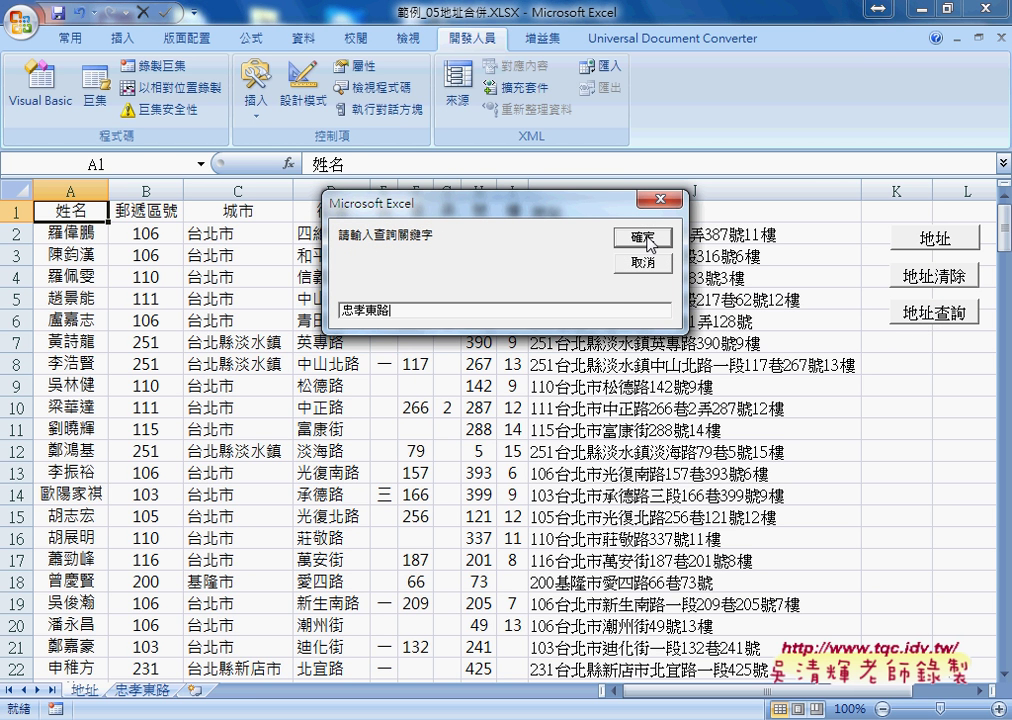
click(650, 240)
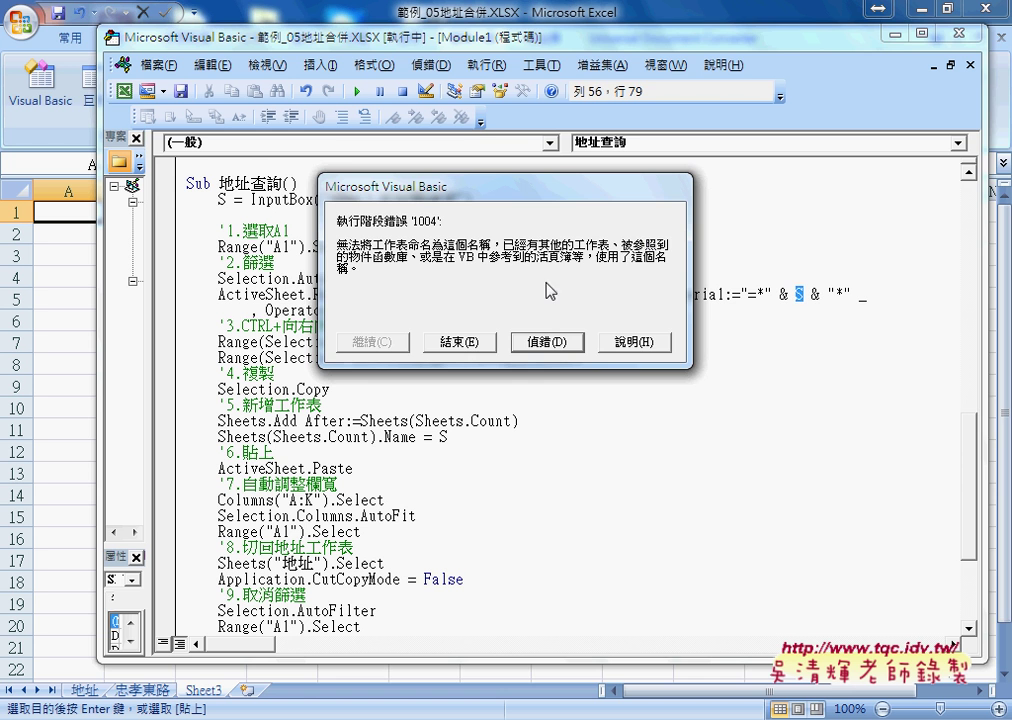
click(546, 341)
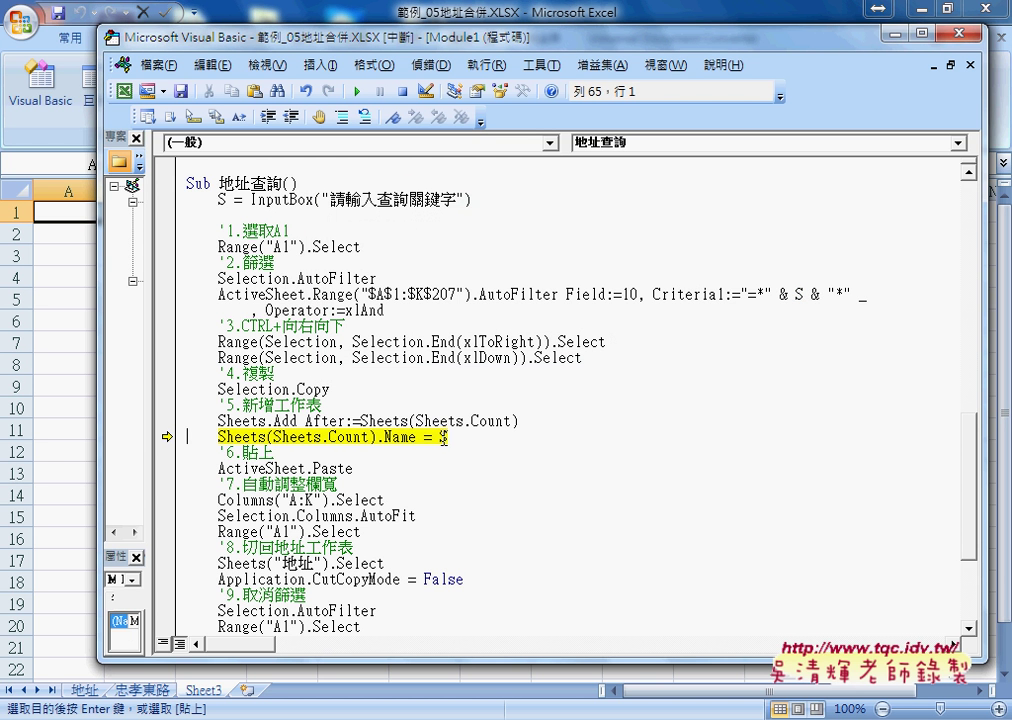
mouse_move(442, 437)
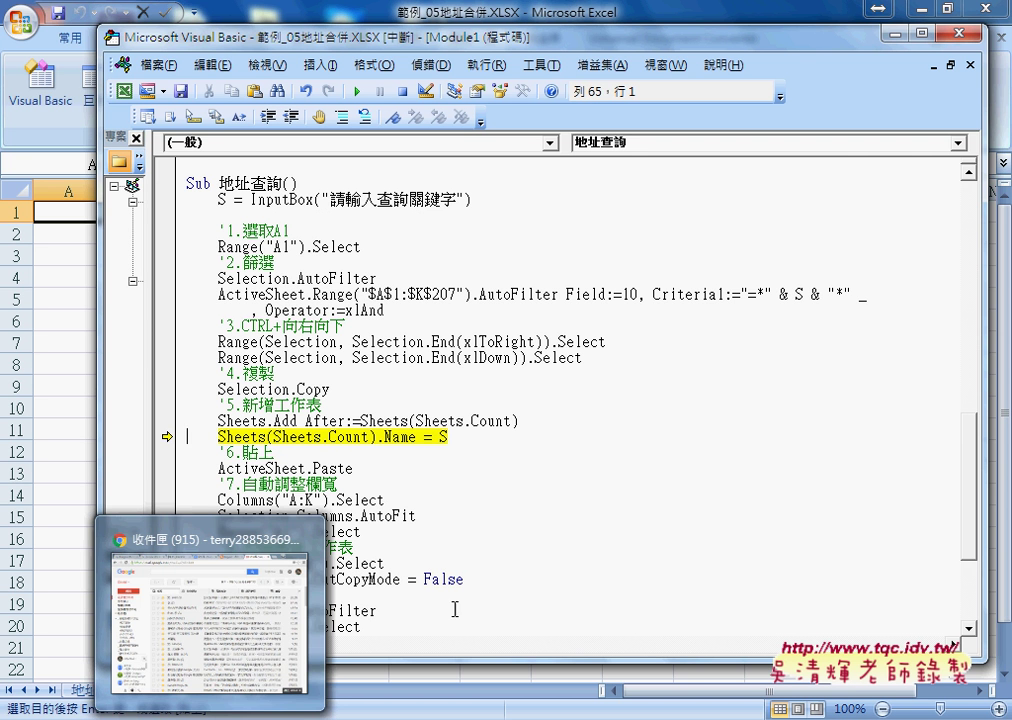
click(480, 537)
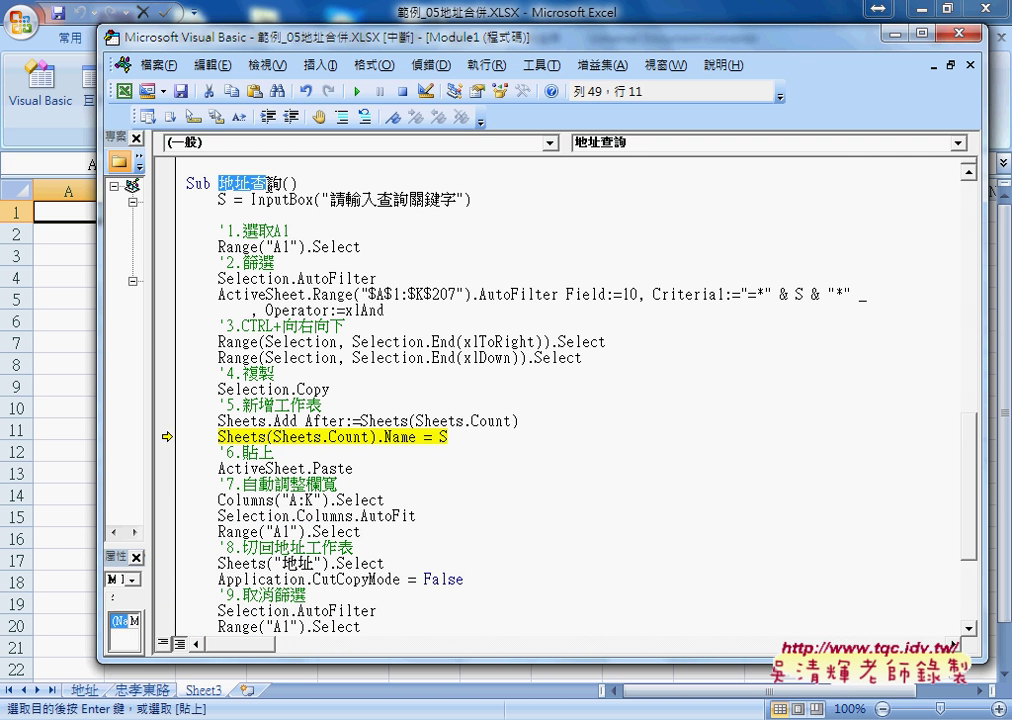
drag(218, 183, 285, 183)
scroll(397, 366, down, 4)
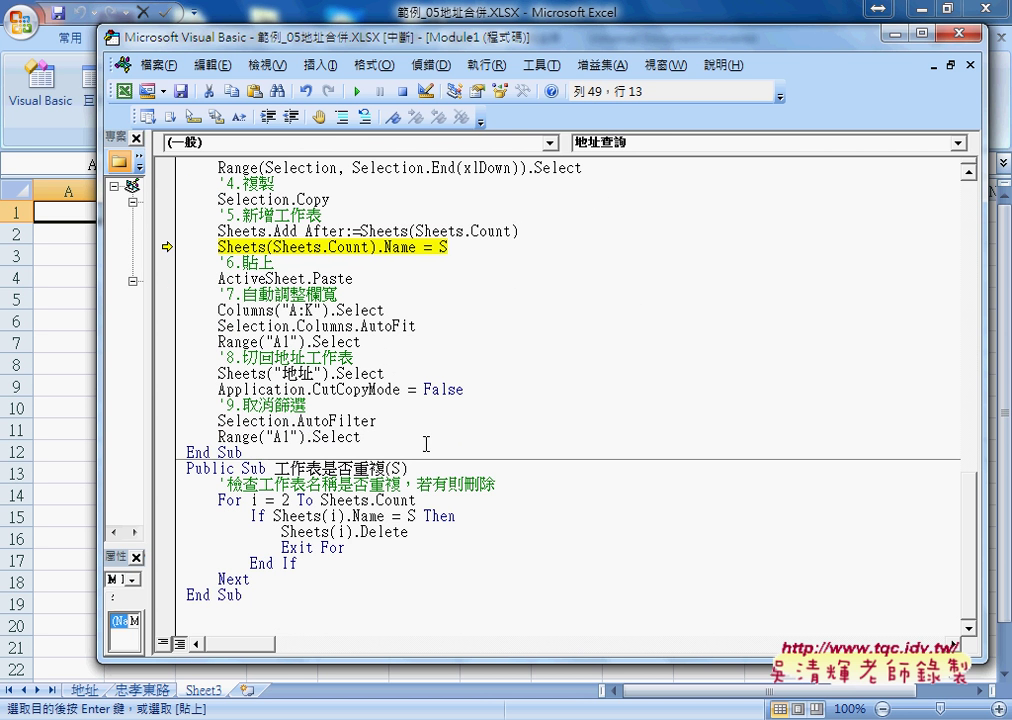
drag(275, 468, 384, 468)
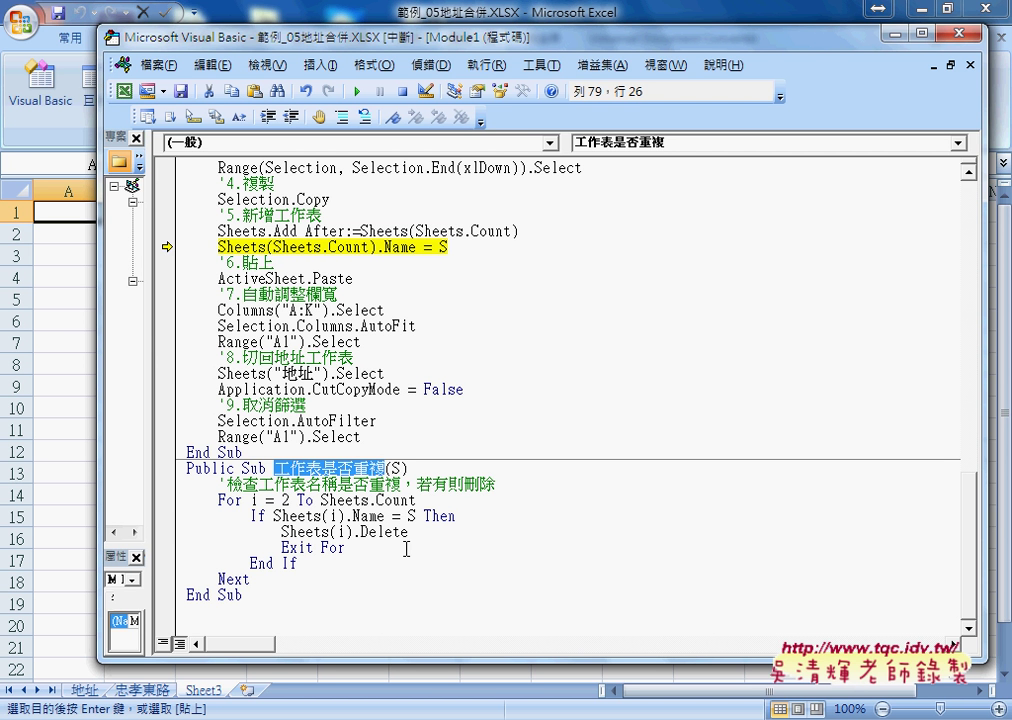
drag(408, 532, 353, 532)
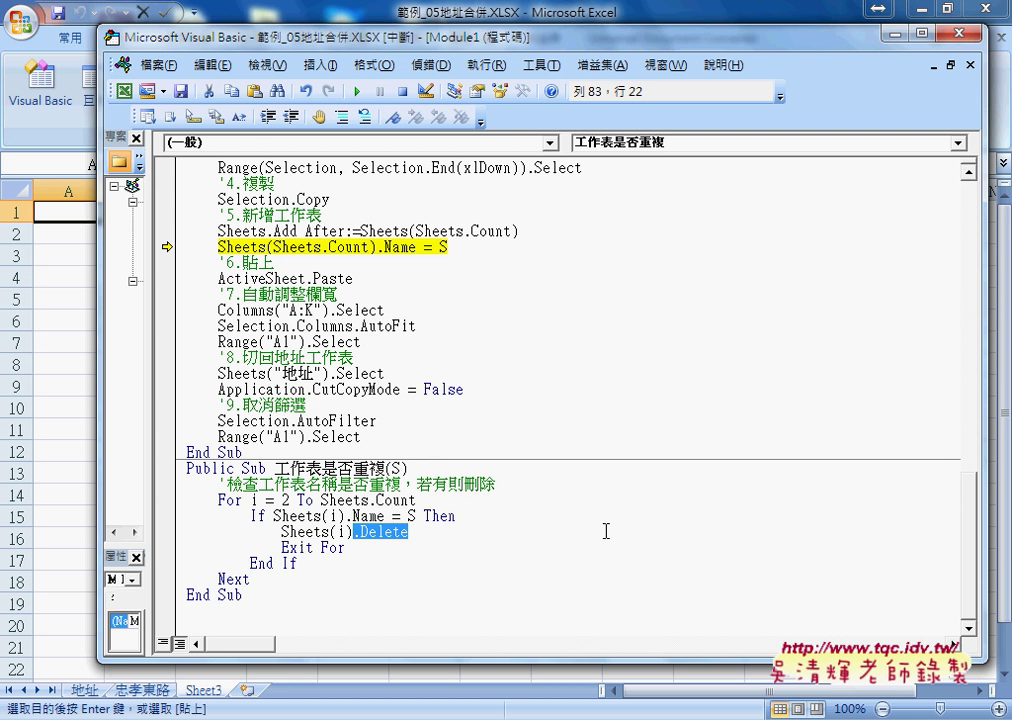
scroll(605, 533, up, 3)
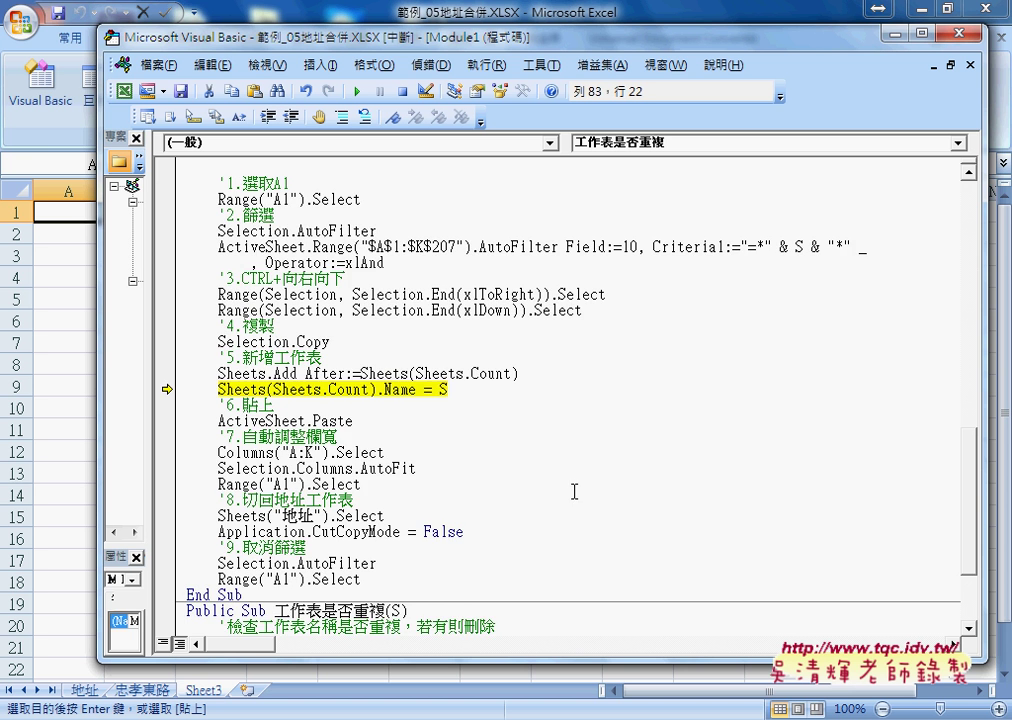
scroll(578, 490, up, 1)
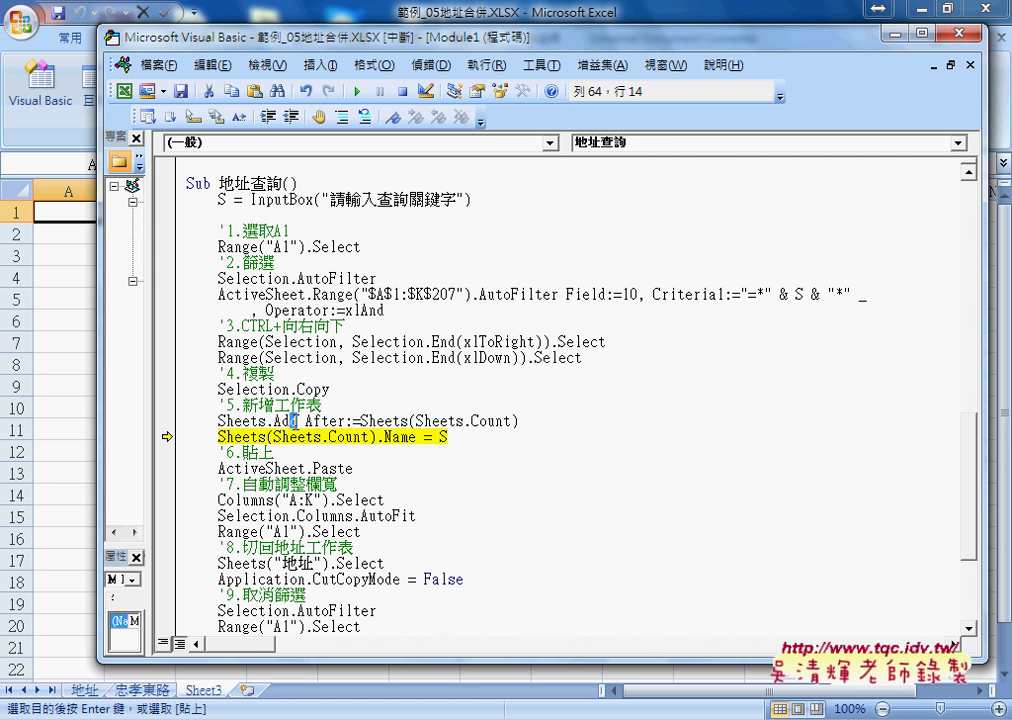
double_click(289, 421)
drag(416, 437, 378, 437)
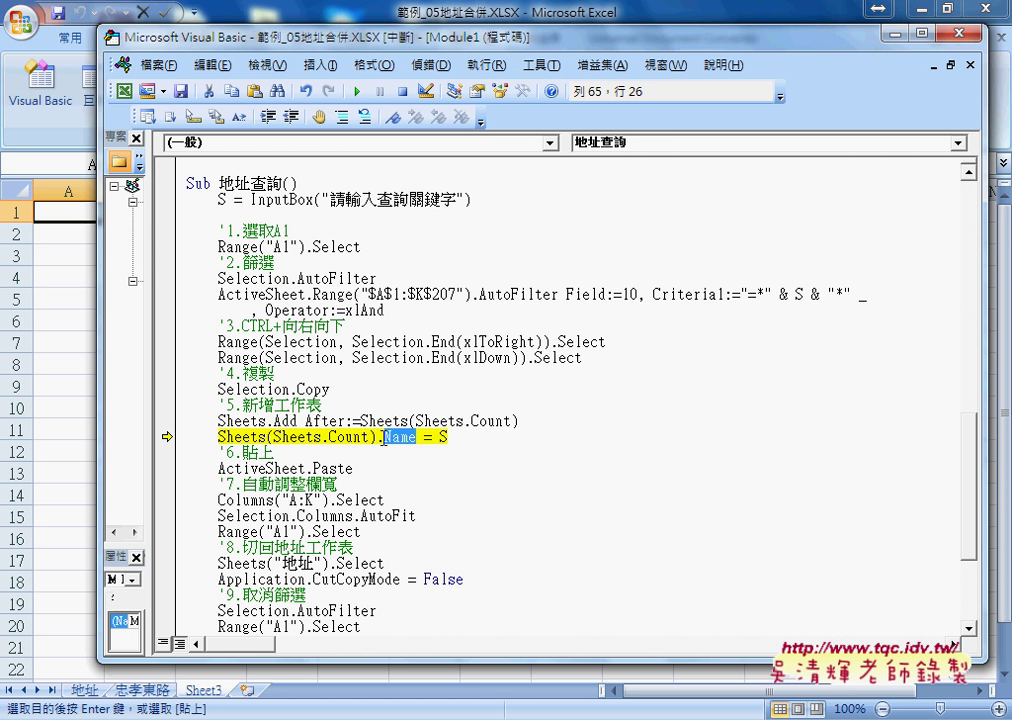
click(250, 421)
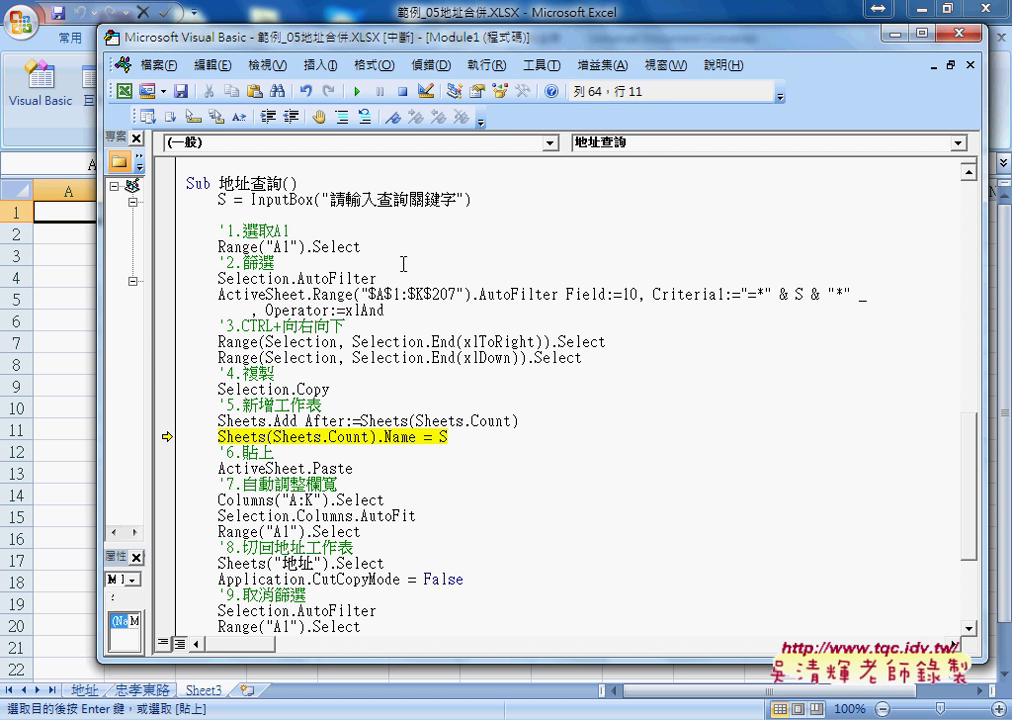
Reset the paused macro and delete the empty Sheet3 from the workbook.
click(407, 97)
click(276, 12)
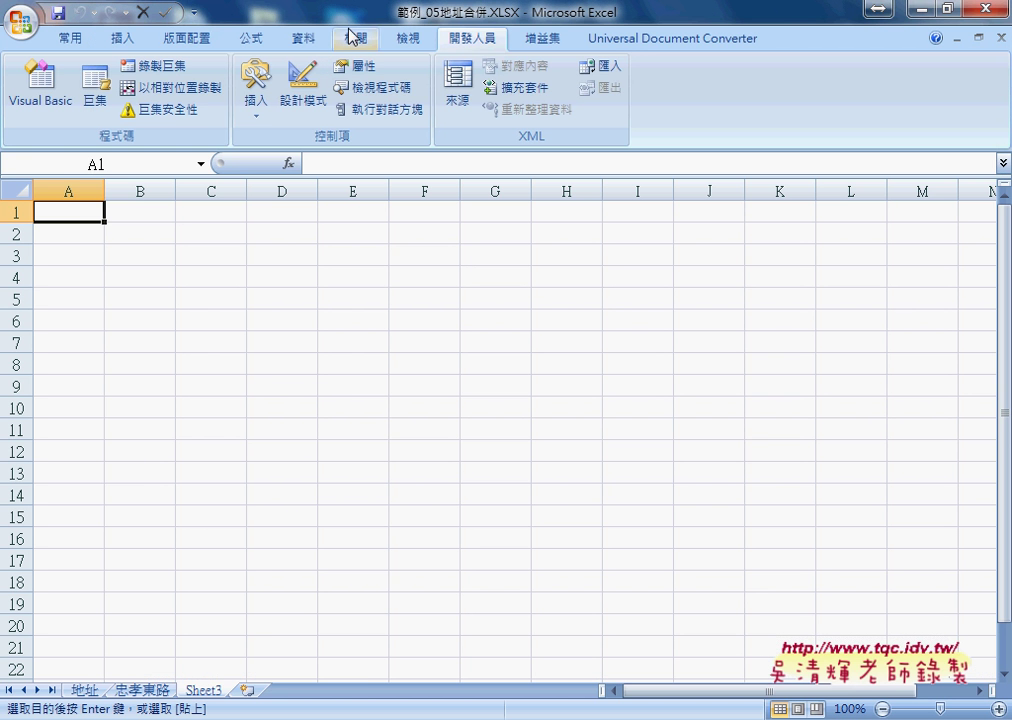
right_click(214, 690)
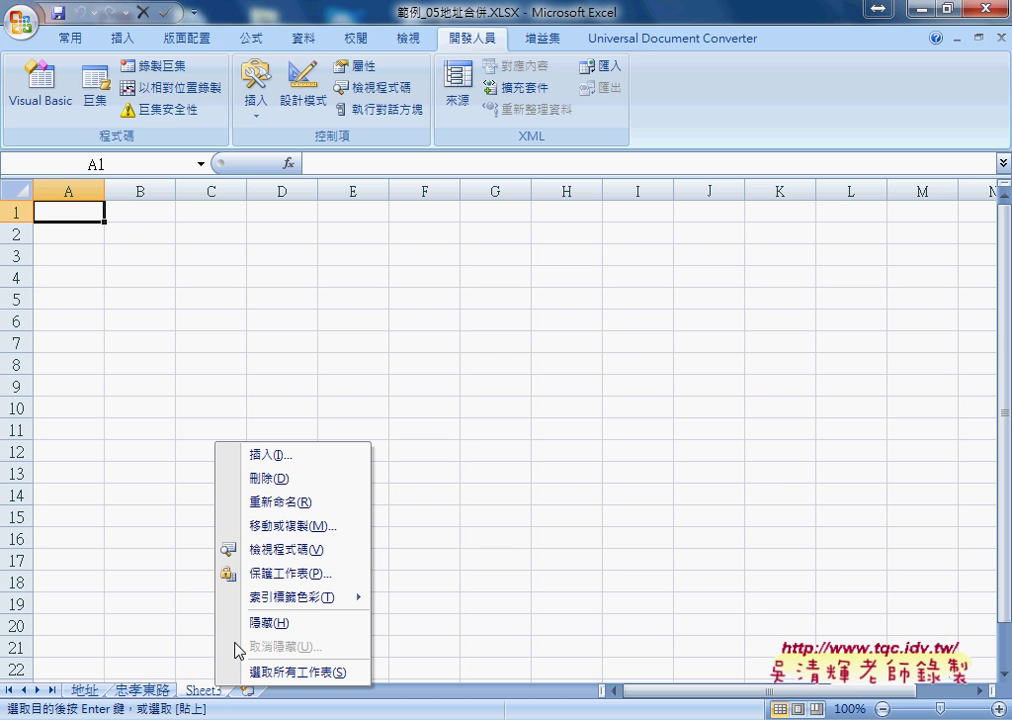
click(284, 476)
click(463, 414)
Clear the filter on the 地址 sheet so every address row shows.
click(84, 690)
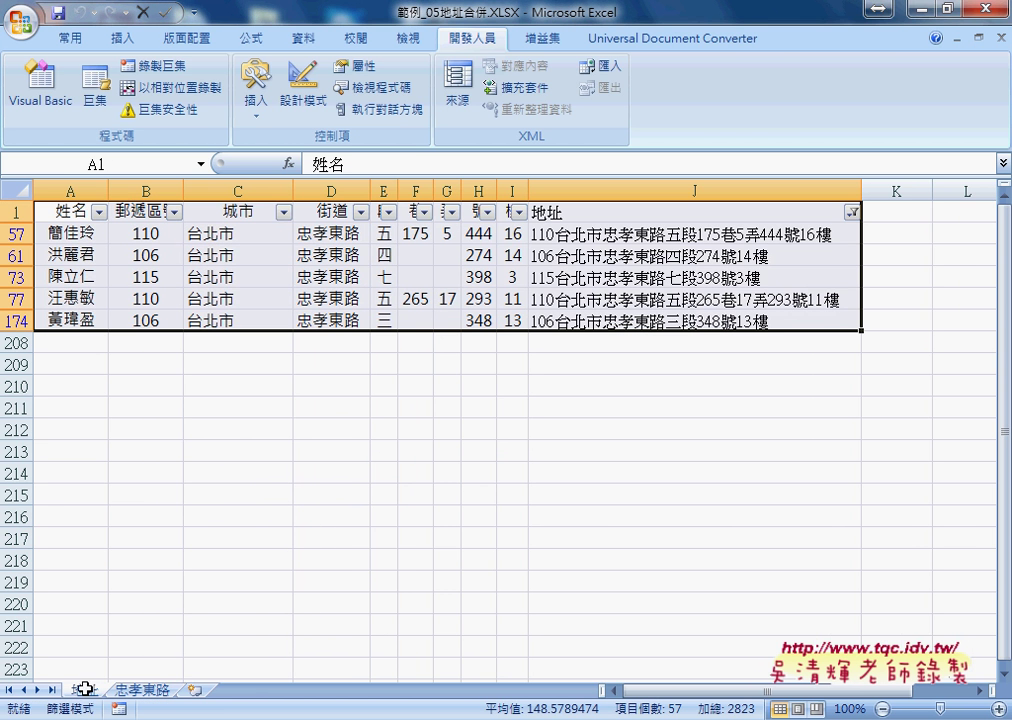
click(302, 38)
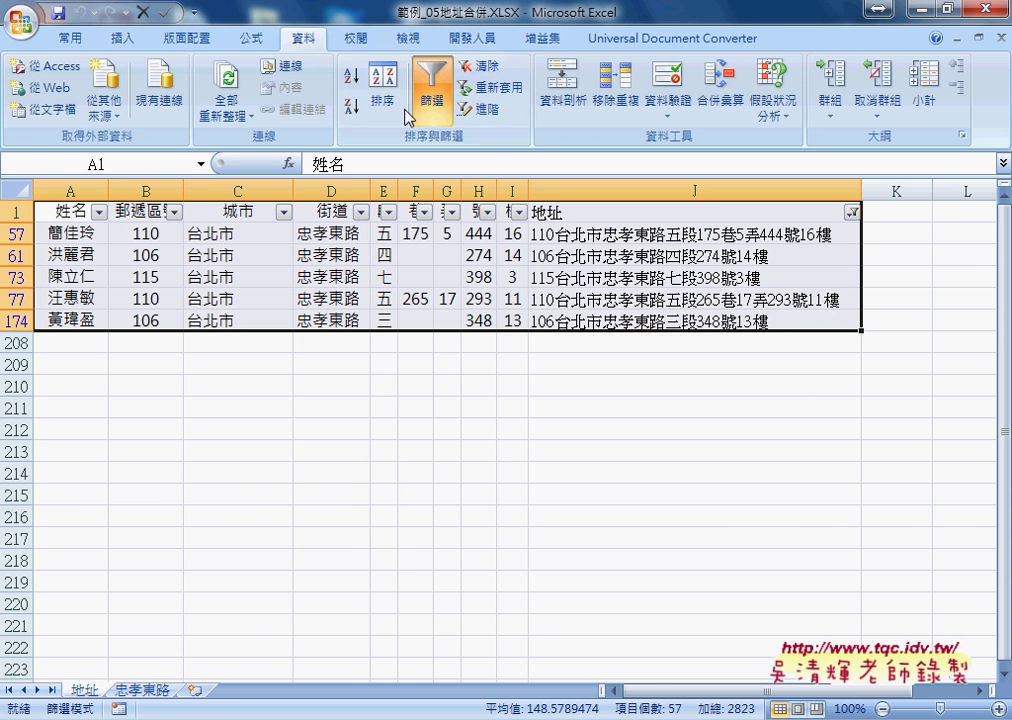
click(435, 105)
click(425, 337)
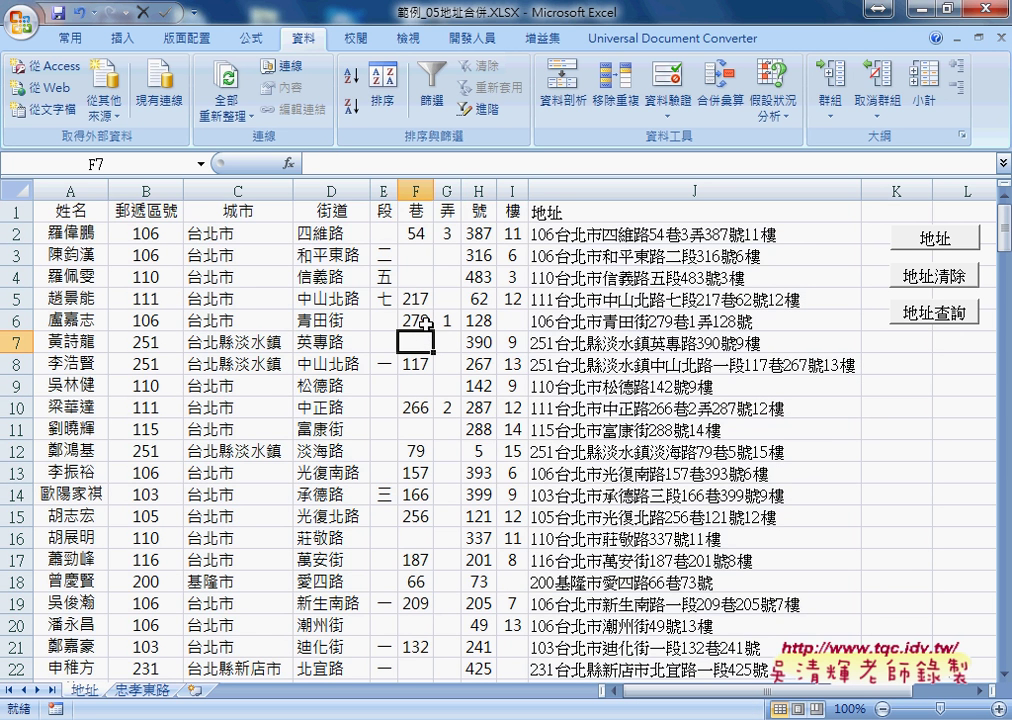